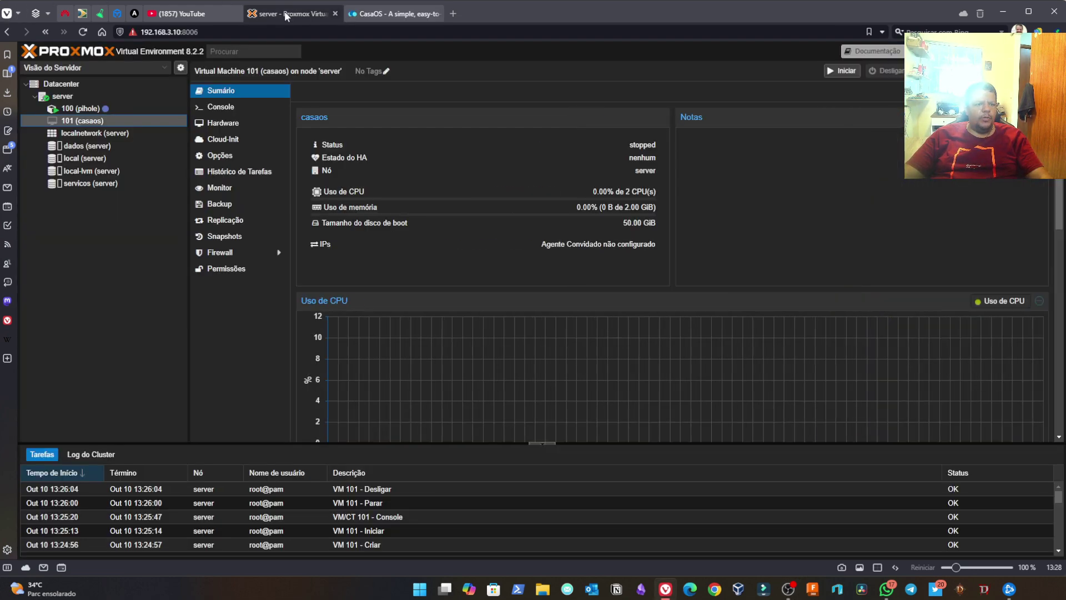
# Review the pihole container and the casaos virtual machine in Proxmox, plus the CasaOS website
pyautogui.click(285, 12)
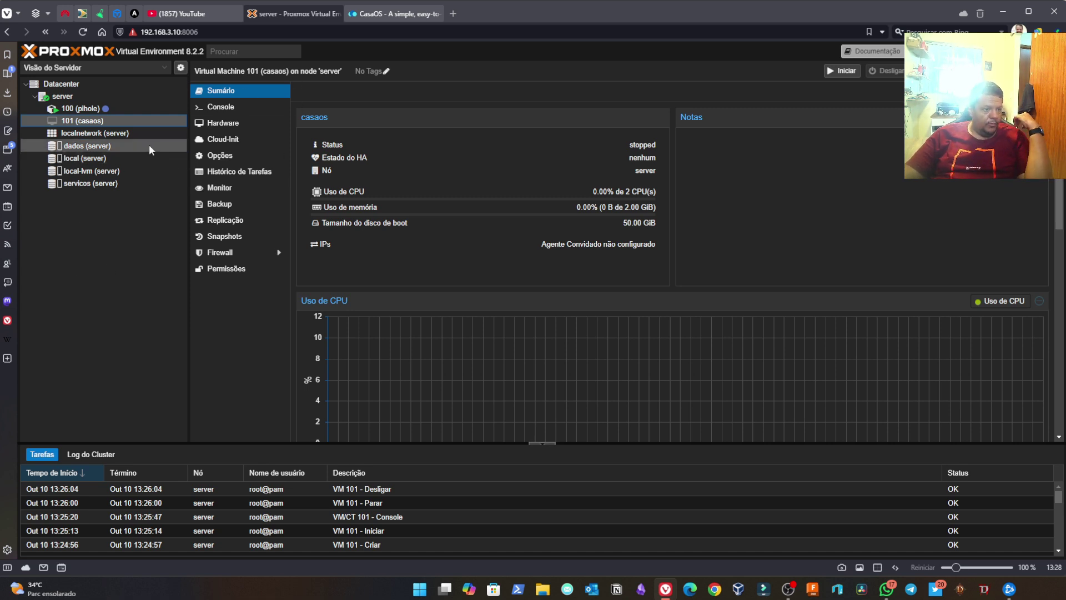
pyautogui.click(83, 109)
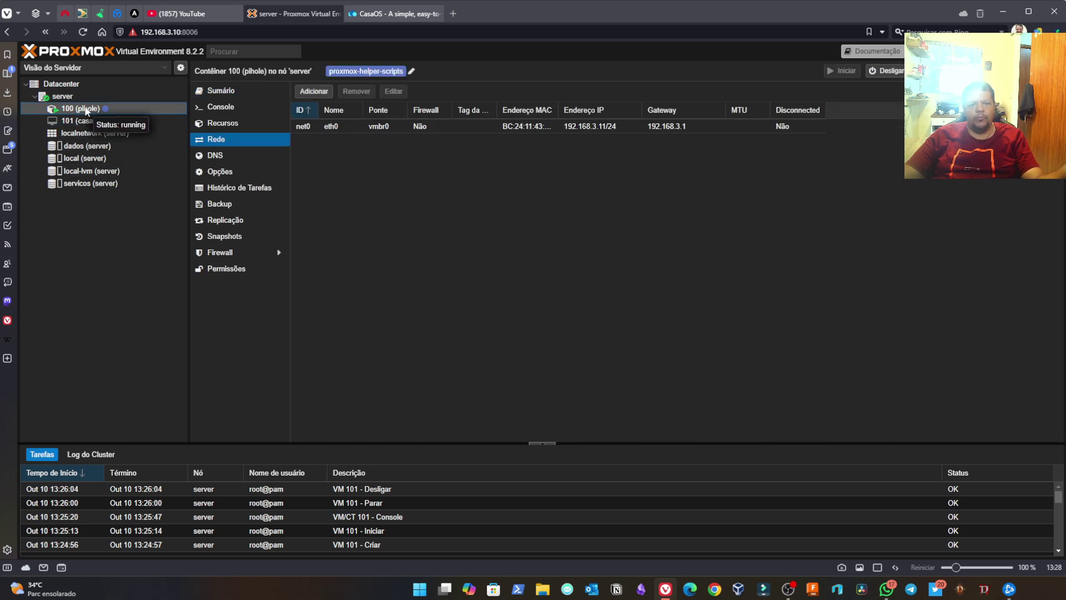
pyautogui.click(83, 121)
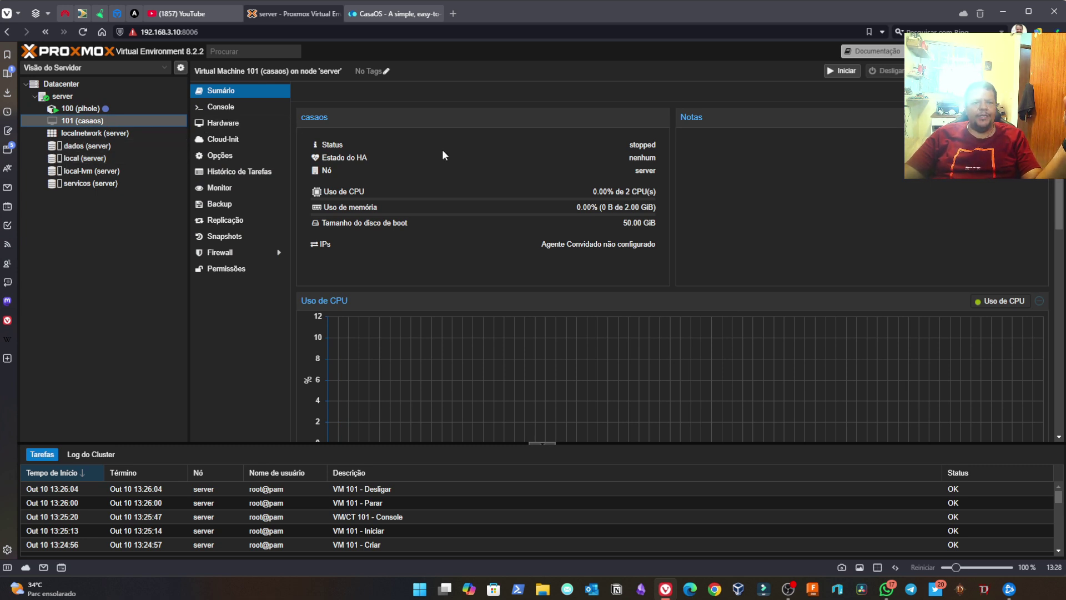
pyautogui.click(397, 13)
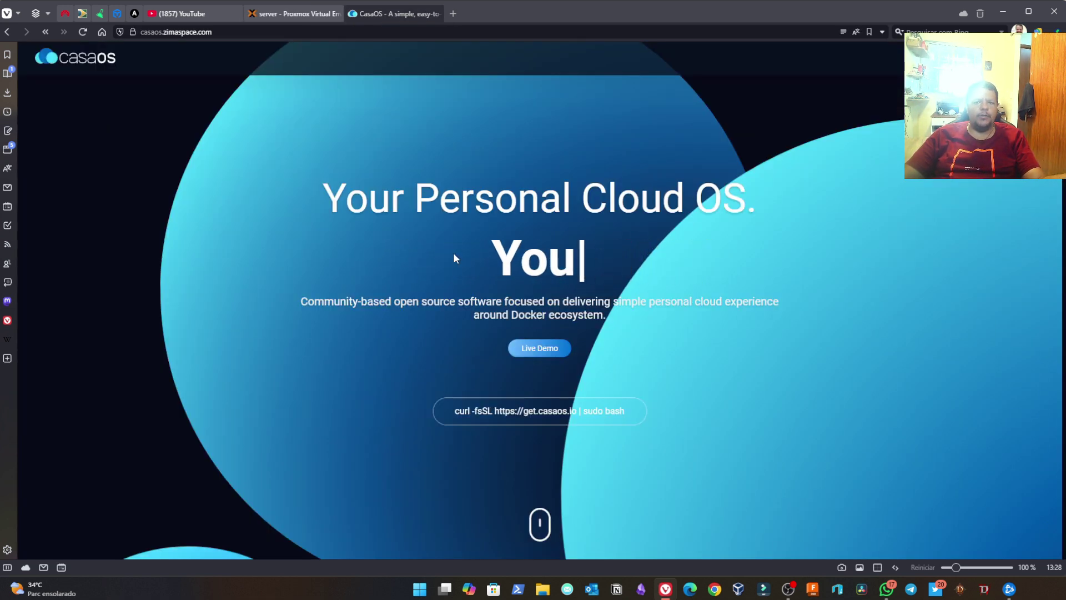
# Switch back to Proxmox, start virtual machine 101 (casaos) and open its console in a separate window
pyautogui.click(279, 10)
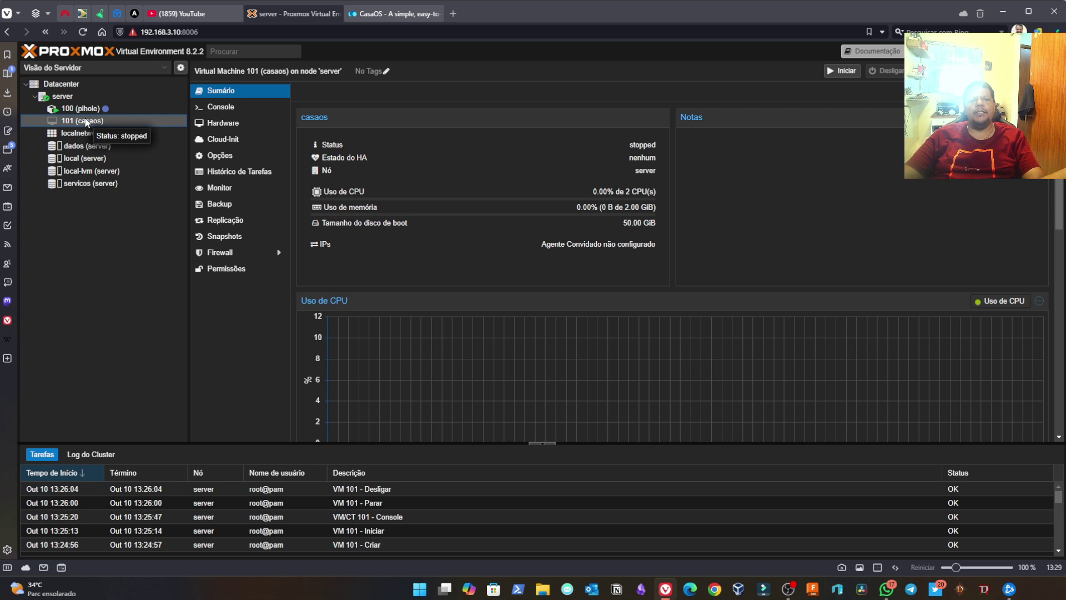
pyautogui.click(841, 71)
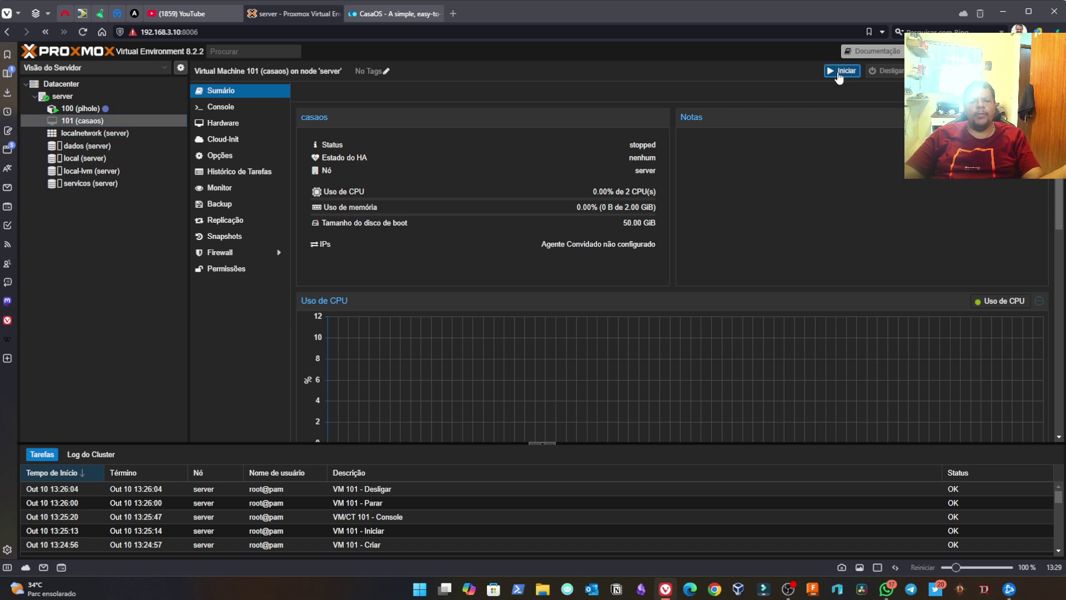
pyautogui.doubleClick(104, 119)
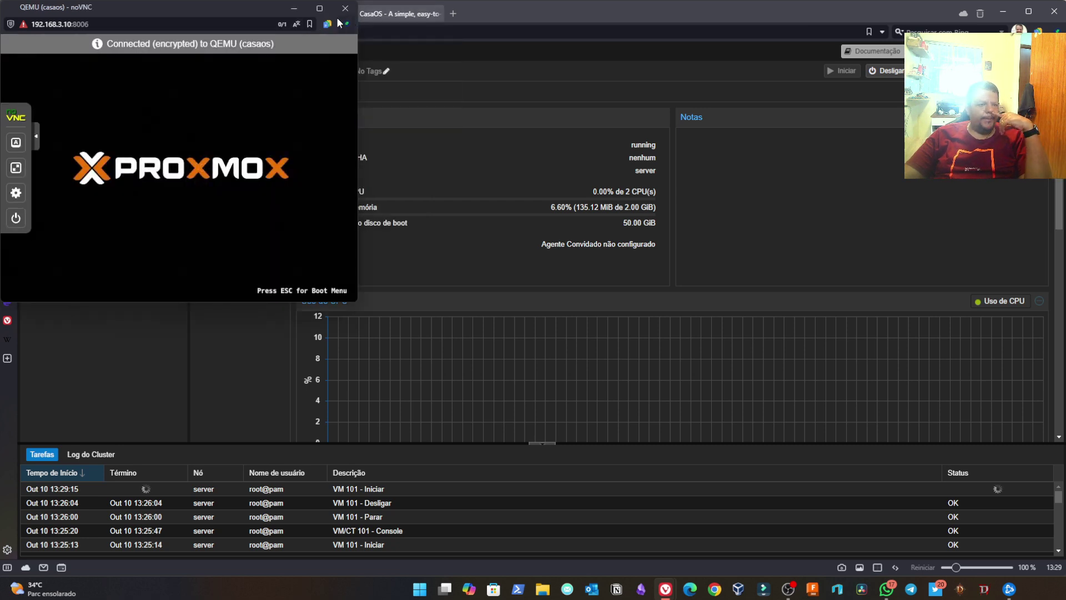
# Launch the text-mode Install option of the Debian 12 installer and reposition the console window so it is fully readable
pyautogui.moveTo(320, 8)
pyautogui.press('Down')
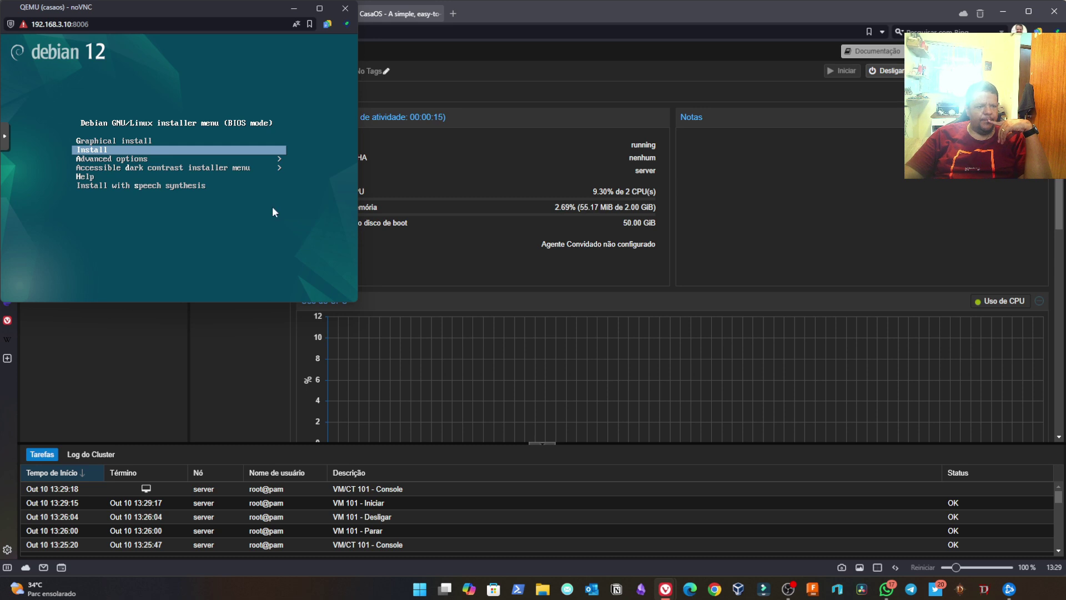
pyautogui.press('Return')
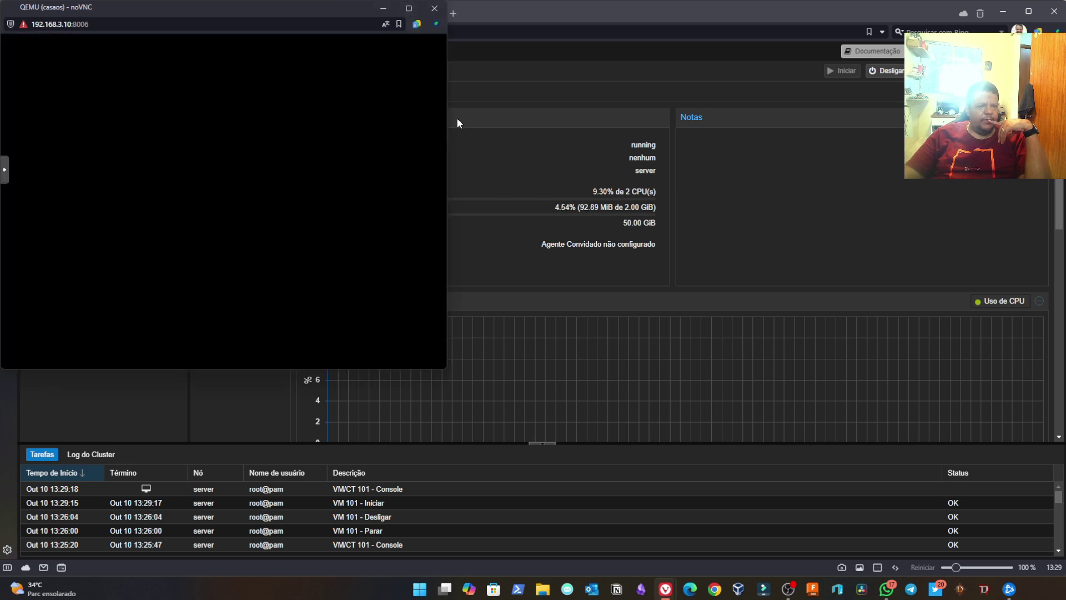
pyautogui.moveTo(331, 9); pyautogui.dragTo(631, 42)
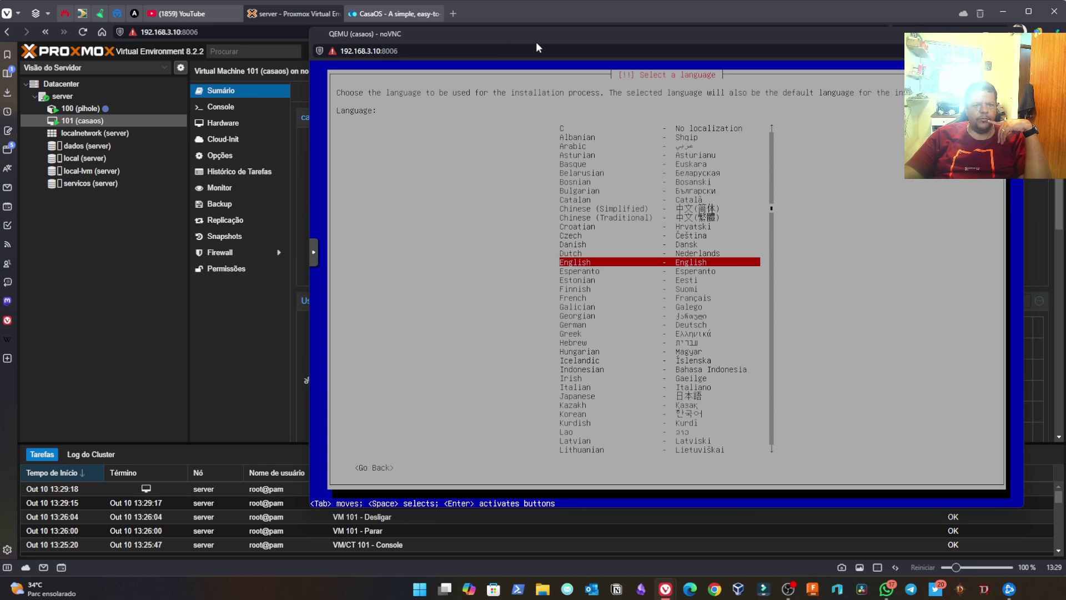
pyautogui.moveTo(536, 43); pyautogui.dragTo(490, 21)
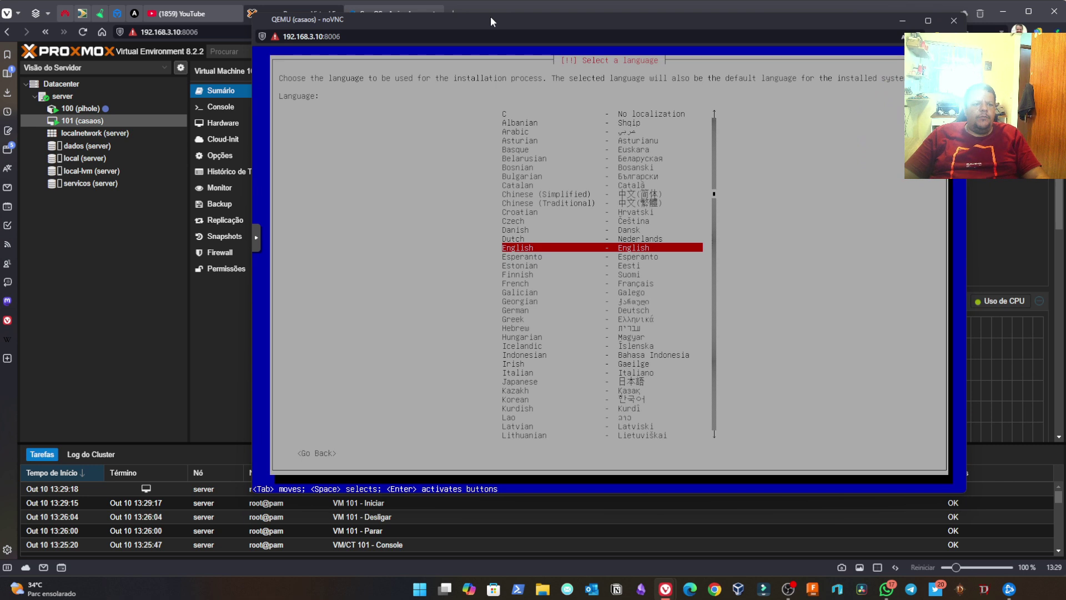
pyautogui.moveTo(562, 26); pyautogui.dragTo(491, 29)
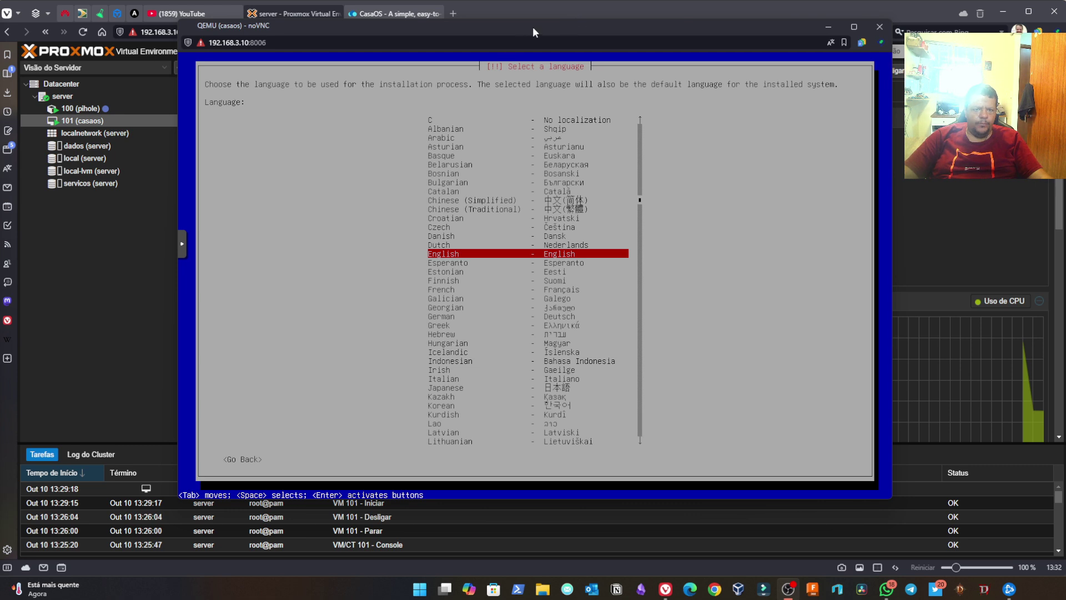
# Choose Portuguese (Brazil) as the installation language
pyautogui.press('Down')
pyautogui.press('Down')
pyautogui.press('Down')
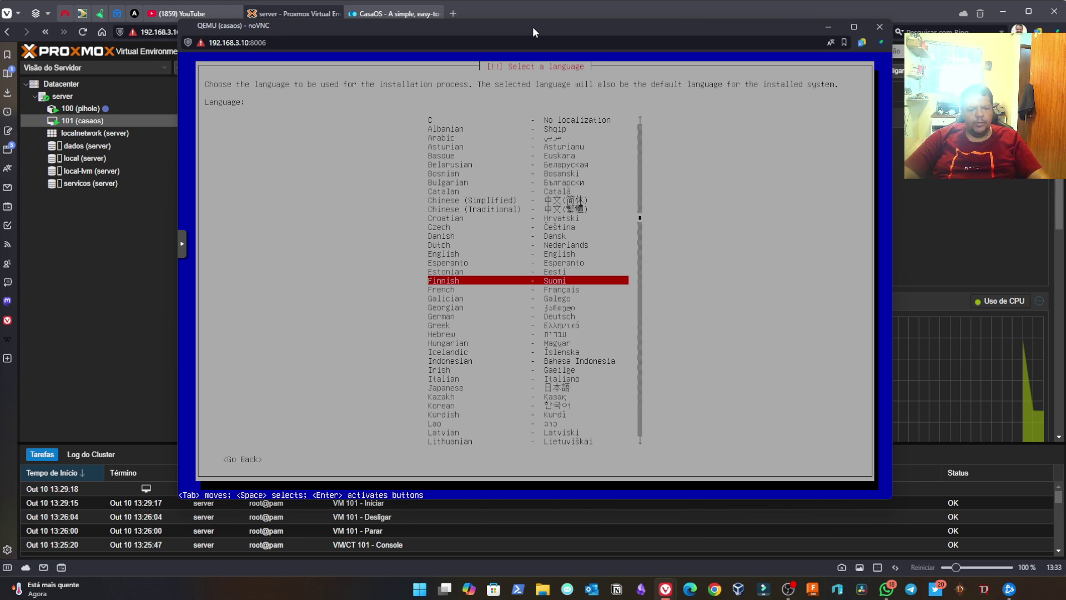
pyautogui.press('Down')
pyautogui.press('Down')
pyautogui.press('Down')
pyautogui.press('Down')
pyautogui.press('Down')
pyautogui.press('Down')
pyautogui.press('Down')
pyautogui.press('Down')
pyautogui.press('Down')
pyautogui.press('Down')
pyautogui.press('Down')
pyautogui.press('Down')
pyautogui.press('Down')
pyautogui.press('Down')
pyautogui.press('Down')
pyautogui.press('Down')
pyautogui.press('Down')
pyautogui.press('Down')
pyautogui.press('Down')
pyautogui.press('Down')
pyautogui.press('Down')
pyautogui.press('Down')
pyautogui.press('Down')
pyautogui.press('Down')
pyautogui.press('Down')
pyautogui.press('Down')
pyautogui.press('Down')
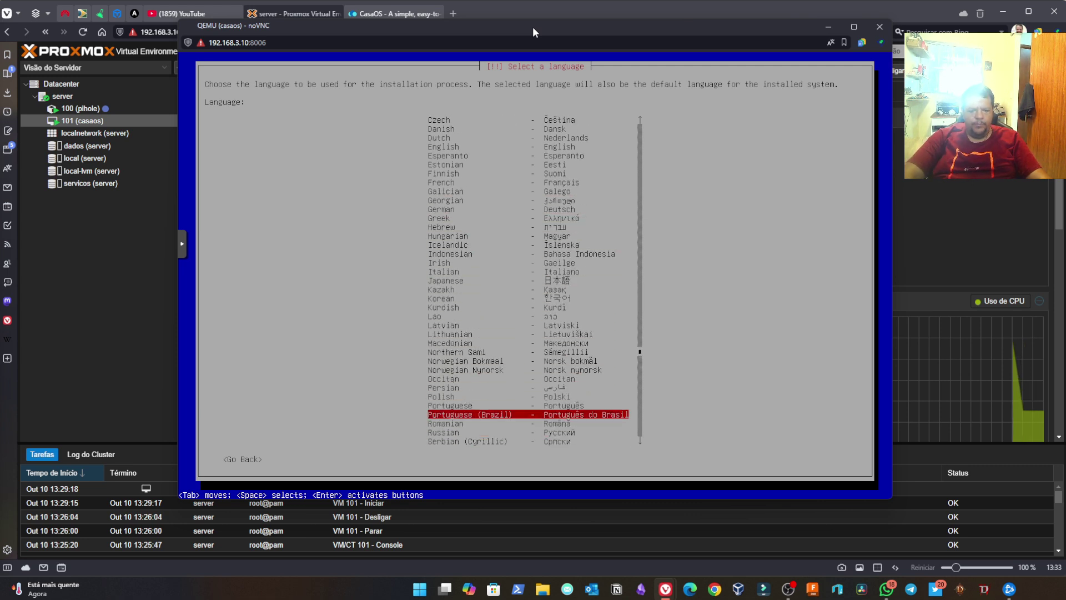
pyautogui.press('Return')
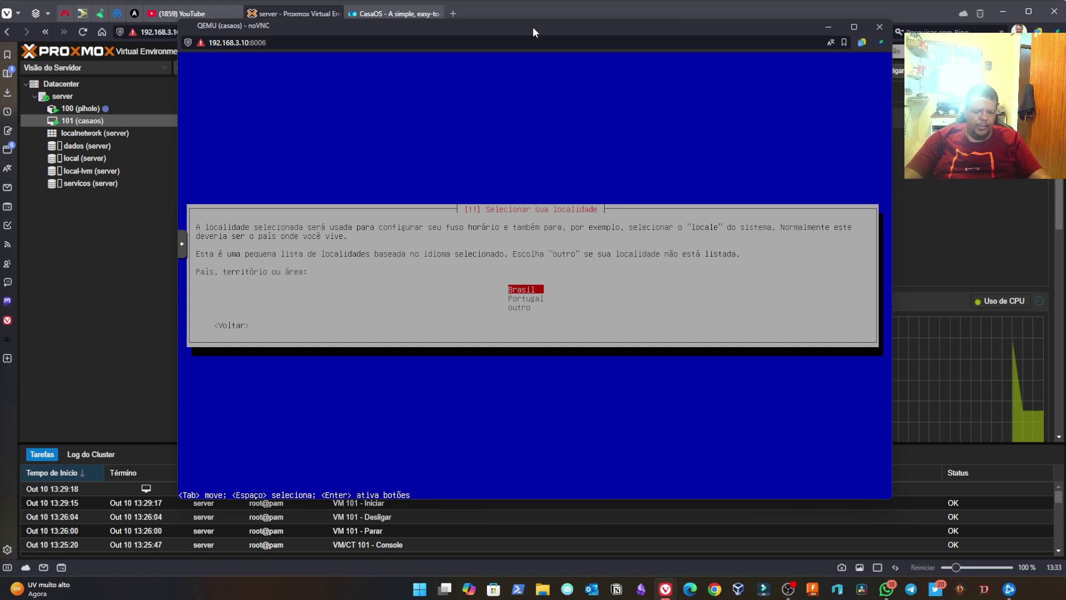
# Set the location to Brasil and the keyboard layout to Português Brasileiro
pyautogui.press('Return')
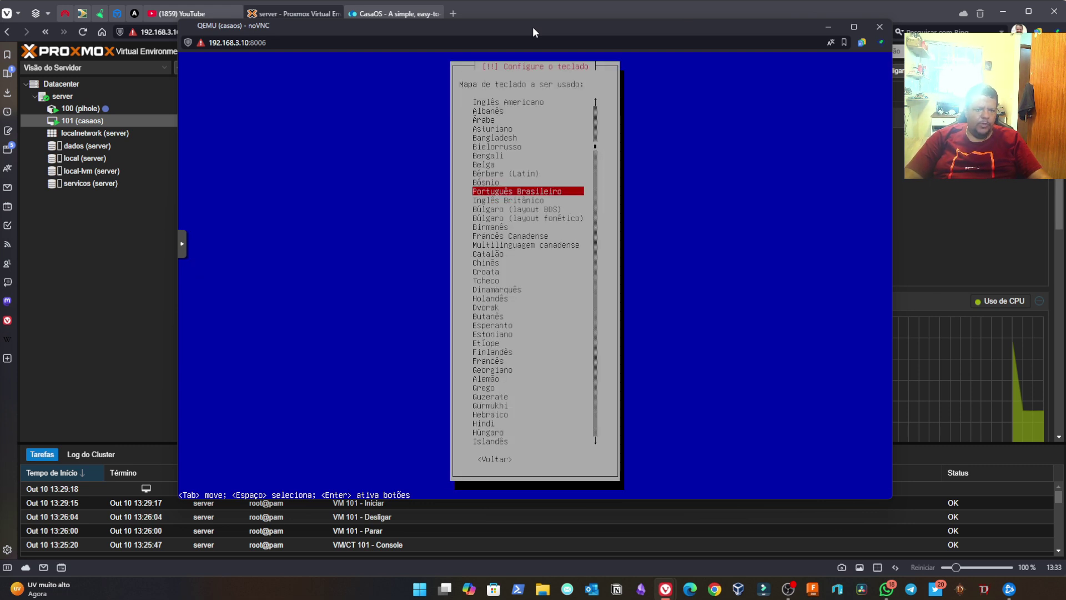
pyautogui.press('Return')
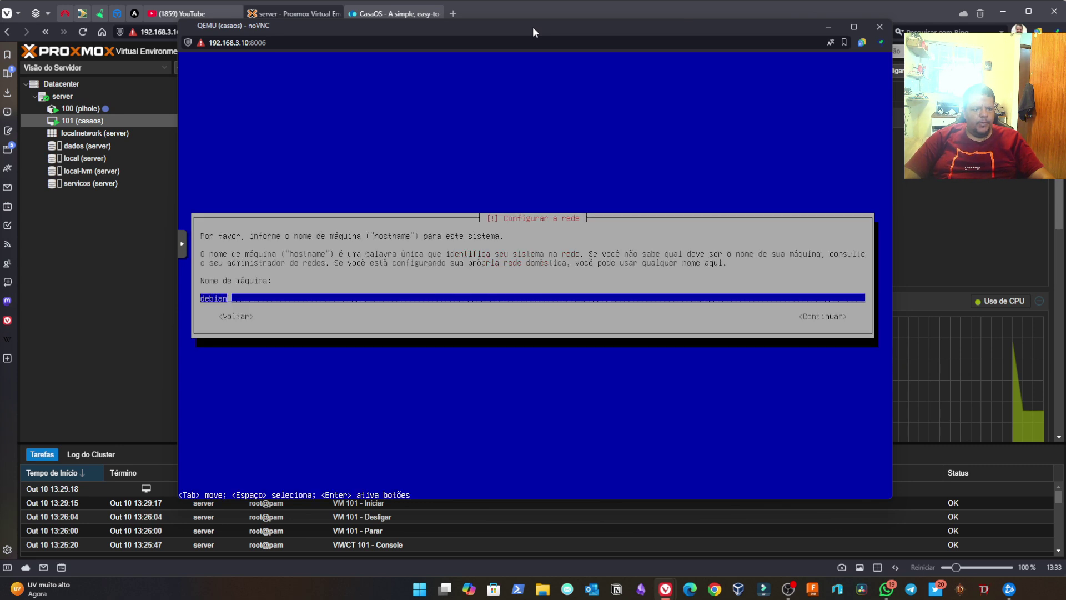
# Replace the default hostname with casaos and leave the domain name blank
pyautogui.press('BackSpace')
pyautogui.press('BackSpace')
pyautogui.press('BackSpace')
pyautogui.press('BackSpace')
pyautogui.press('BackSpace')
pyautogui.press('BackSpace')
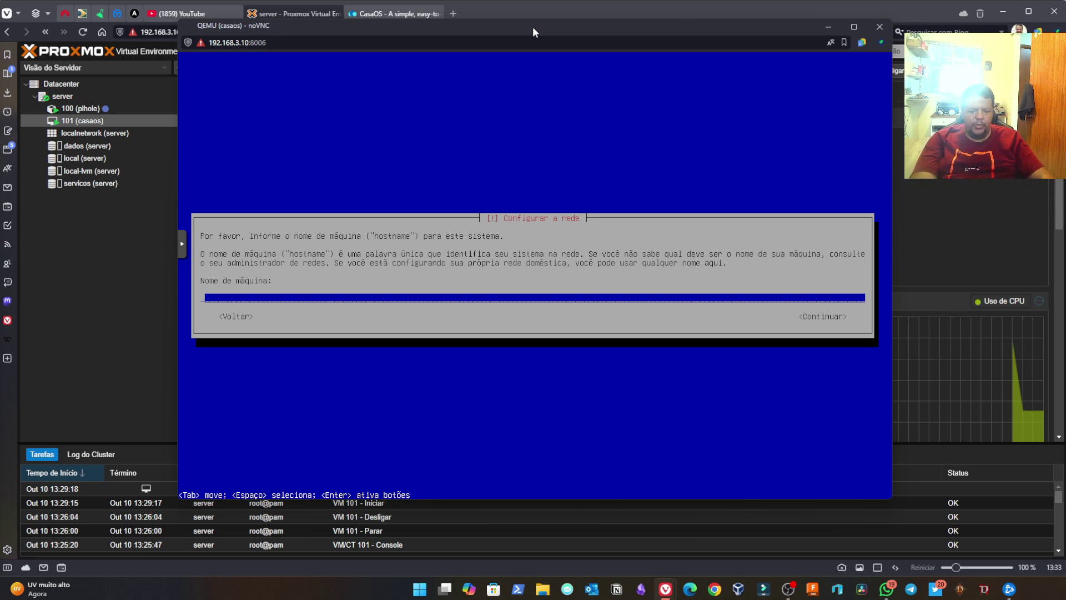
pyautogui.write('casaos')
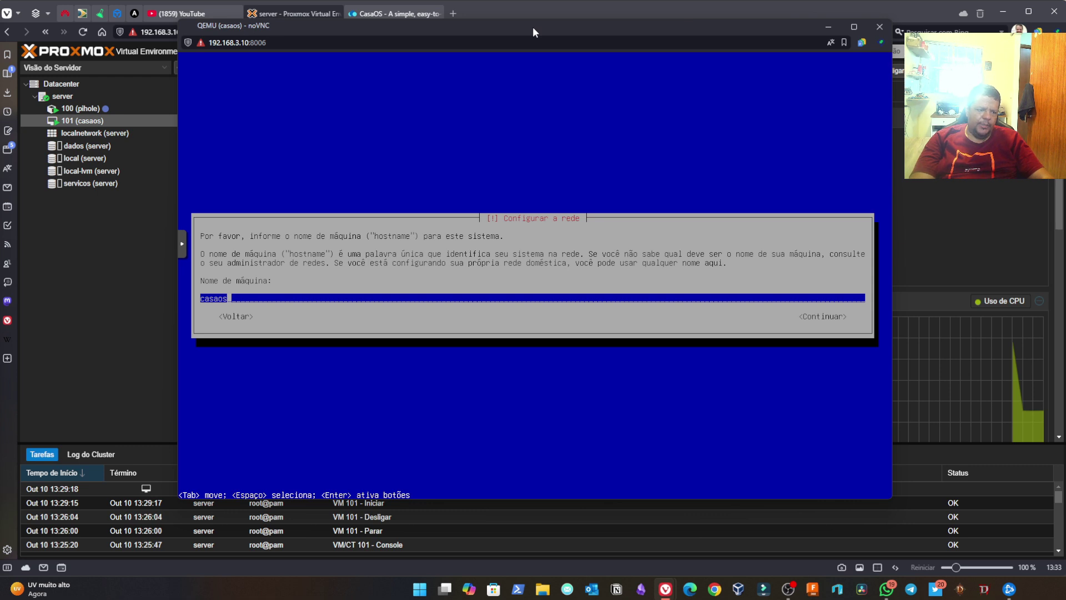
pyautogui.press('Return')
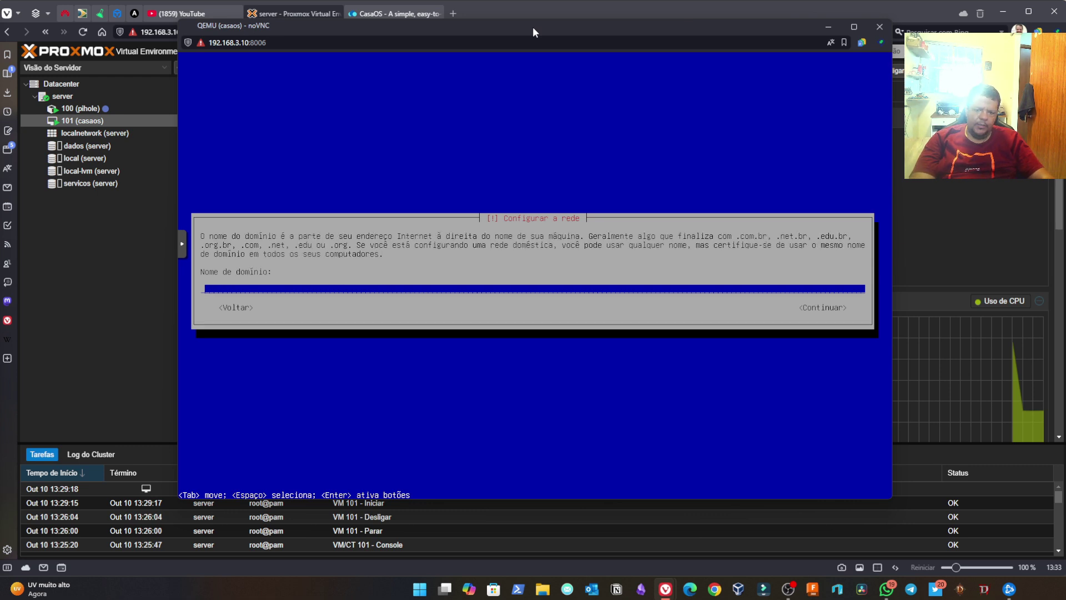
pyautogui.press('Return')
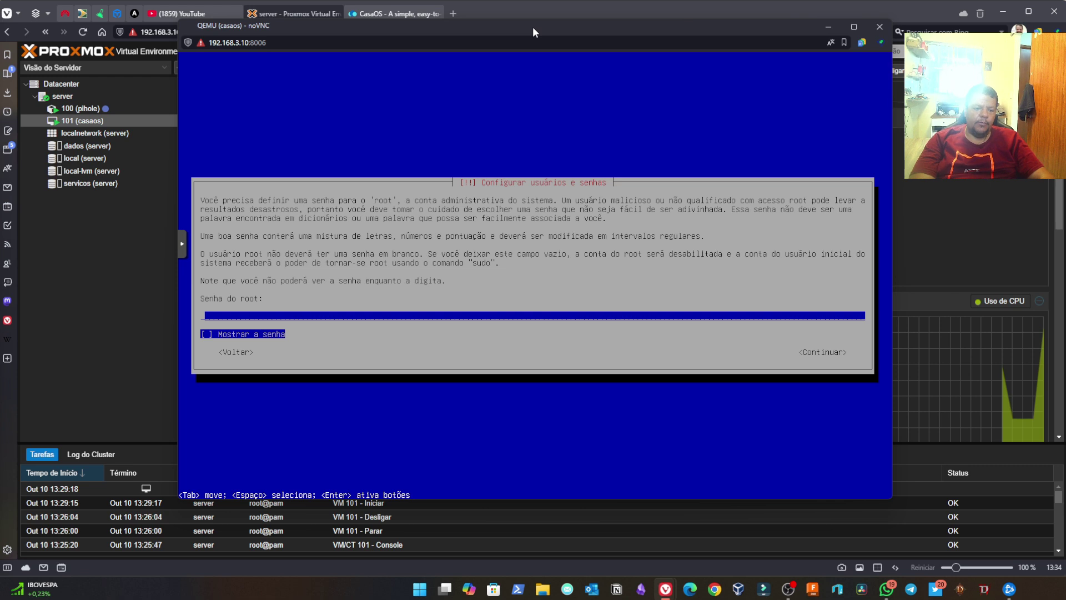
# Enter the root account password and repeat it for verification
pyautogui.write('*****')
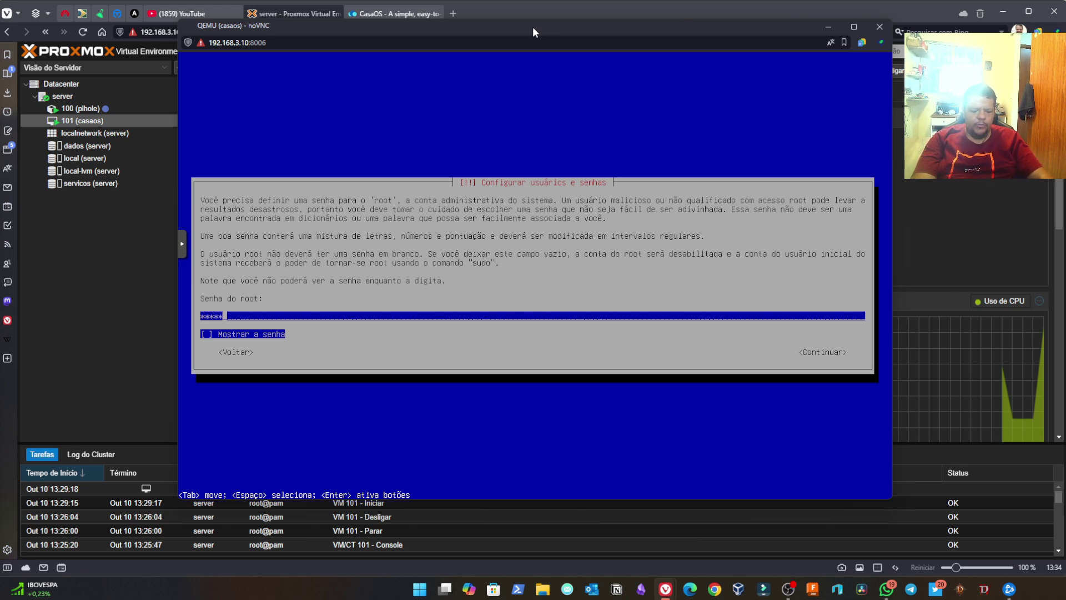
pyautogui.press('BackSpace')
pyautogui.press('BackSpace')
pyautogui.press('BackSpace')
pyautogui.press('BackSpace')
pyautogui.press('BackSpace')
pyautogui.press('BackSpace')
pyautogui.write('*********')
pyautogui.press('Return')
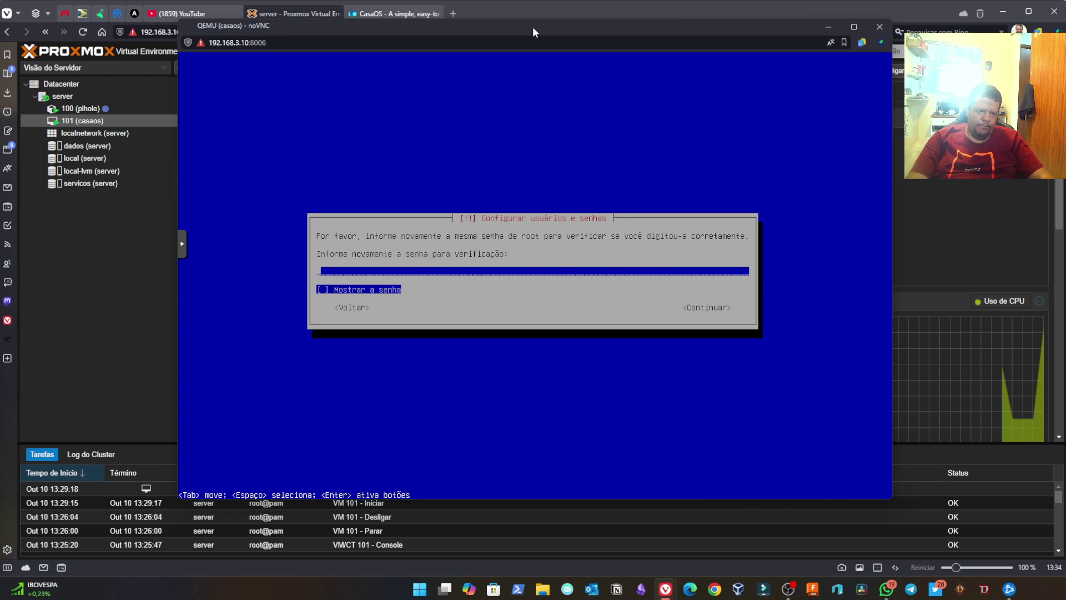
pyautogui.write('*******')
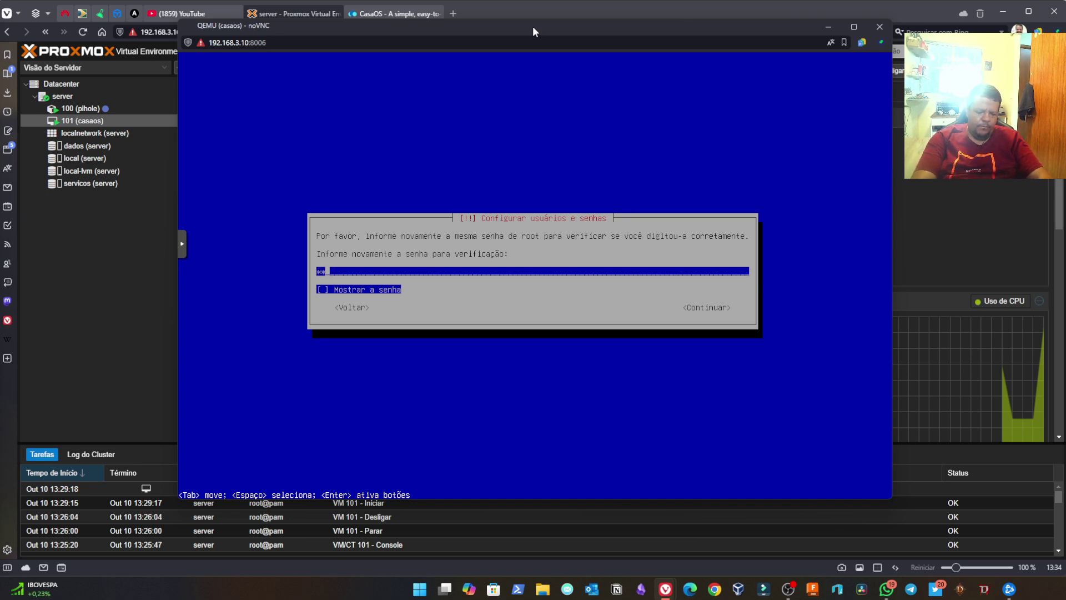
pyautogui.write('**')
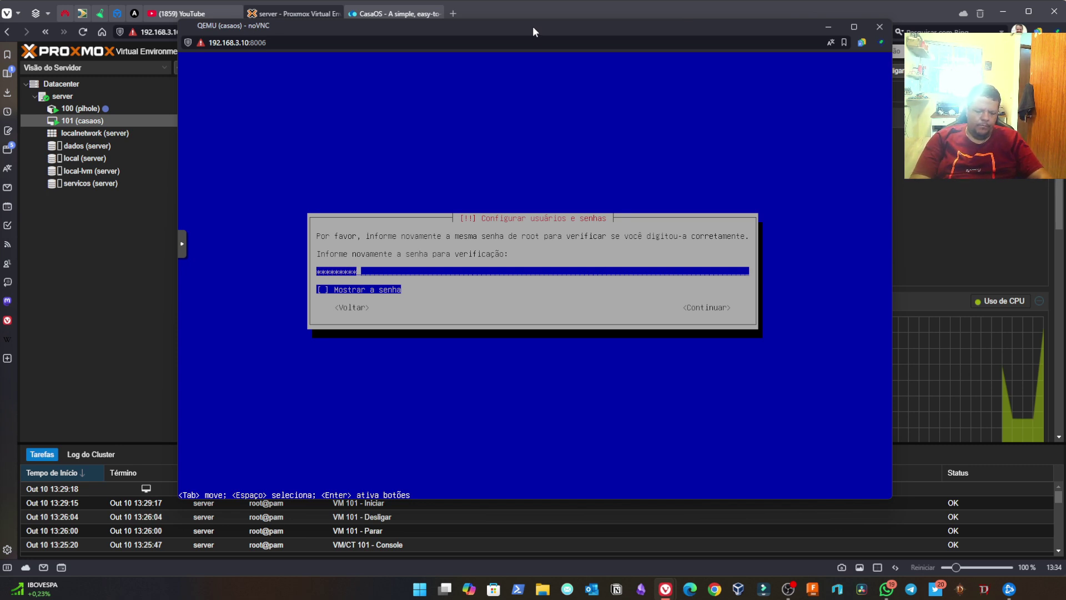
pyautogui.press('Return')
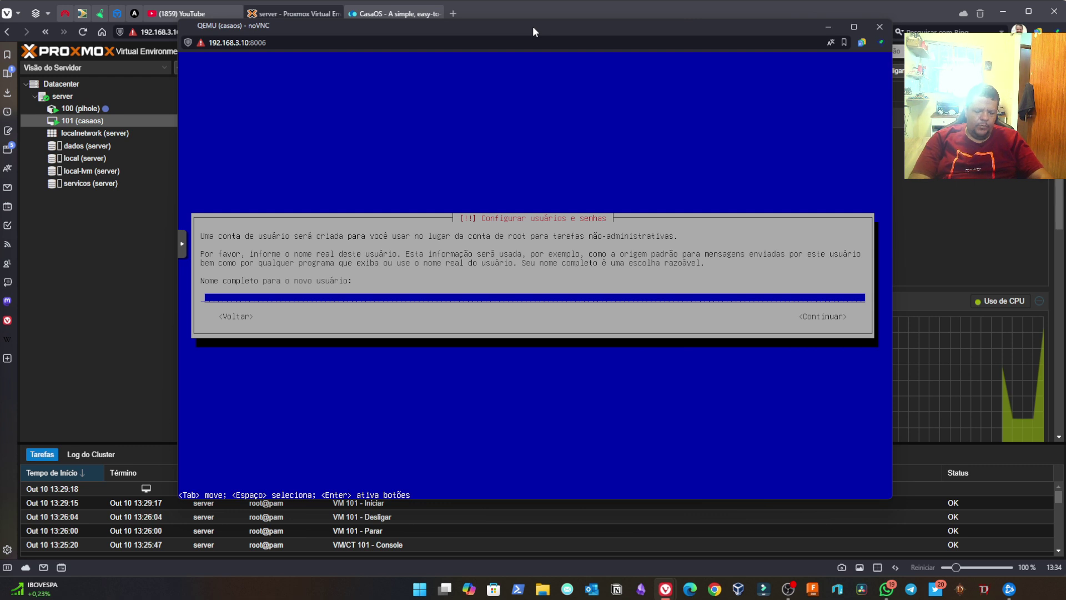
# Create the non-administrative account with casaos as both the full name and the username
pyautogui.write('casaos')
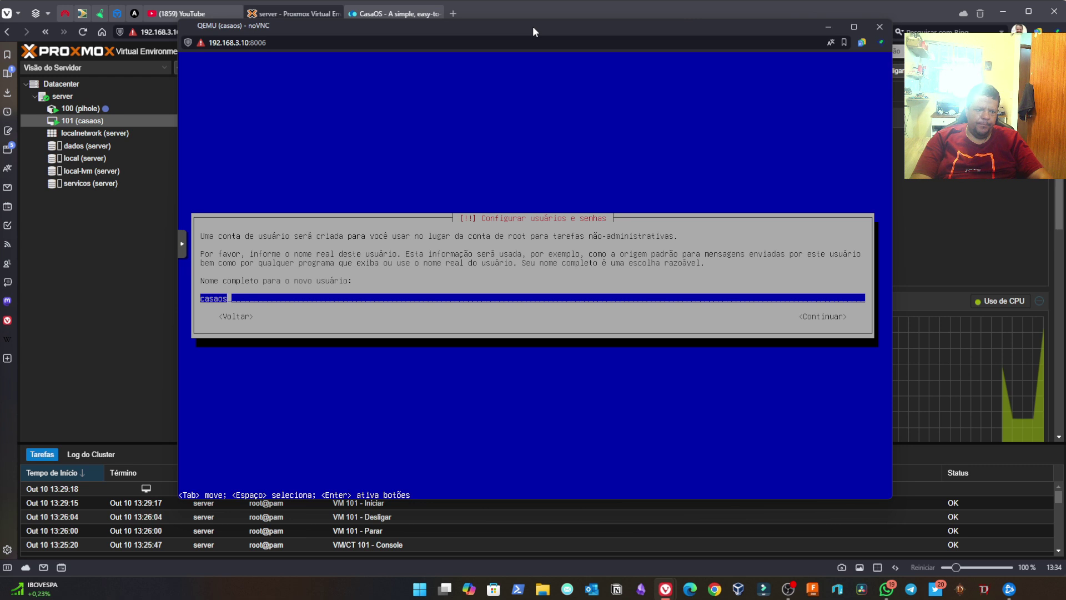
pyautogui.press('Return')
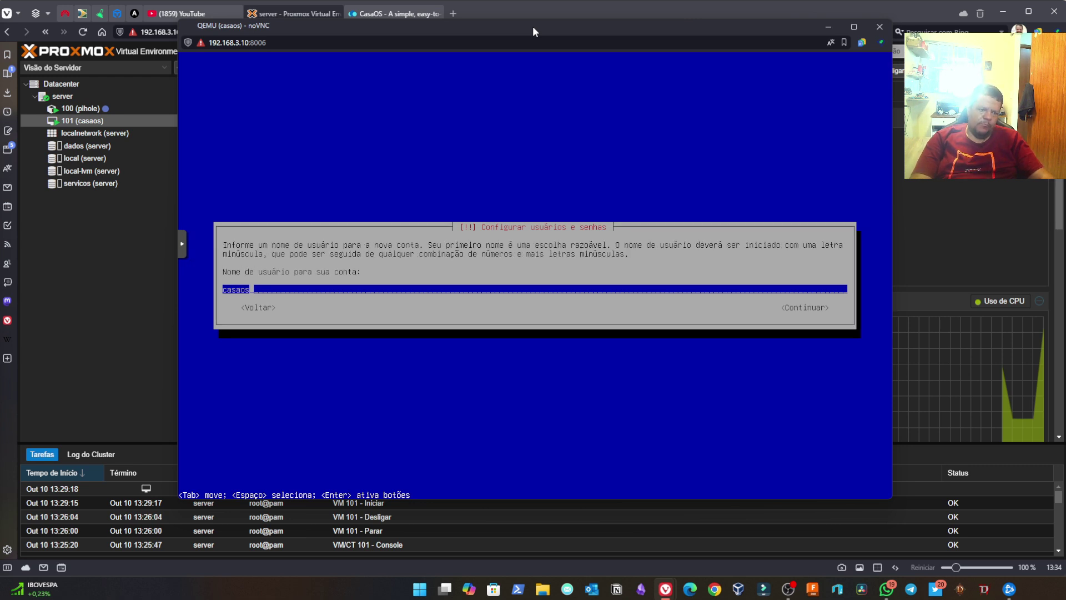
pyautogui.press('Return')
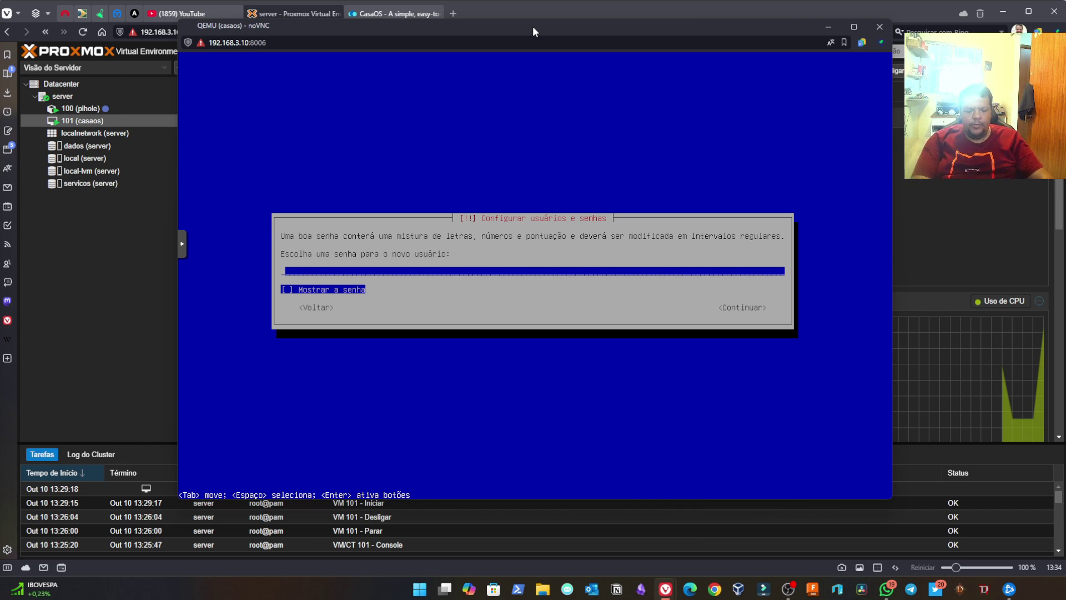
# Enter the new user's account password and repeat it for verification
pyautogui.write('*****')
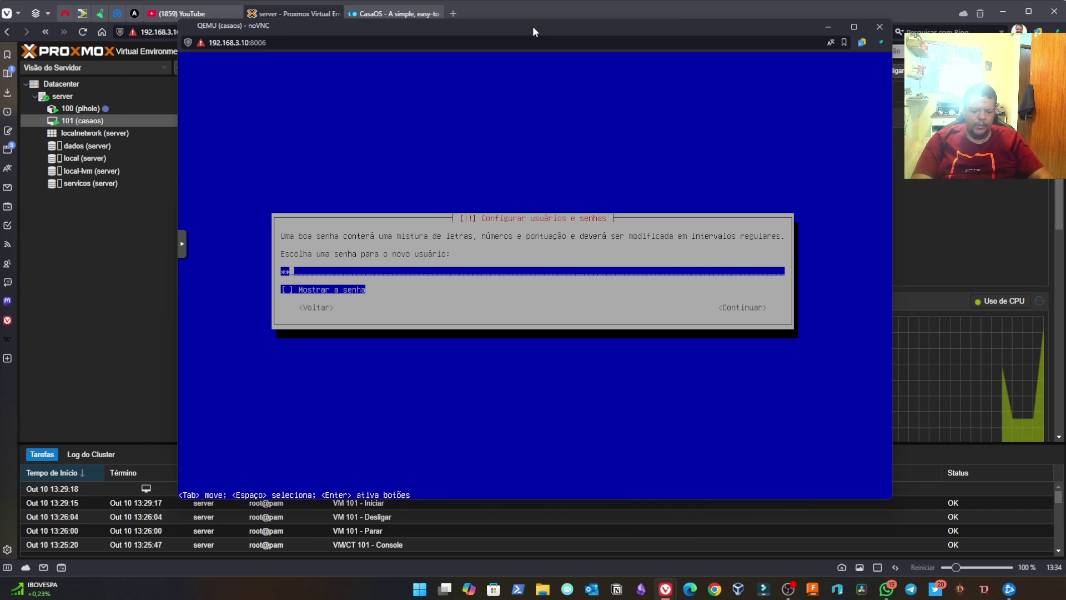
pyautogui.press('BackSpace')
pyautogui.press('BackSpace')
pyautogui.press('BackSpace')
pyautogui.press('BackSpace')
pyautogui.press('BackSpace')
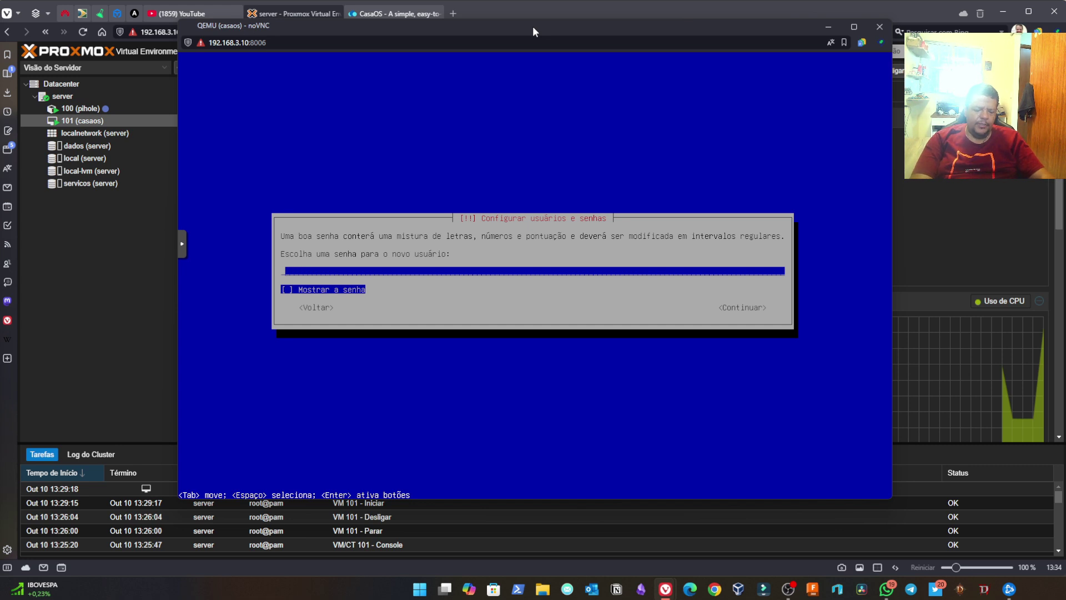
pyautogui.write('*****')
pyautogui.press('Return')
pyautogui.write('*****')
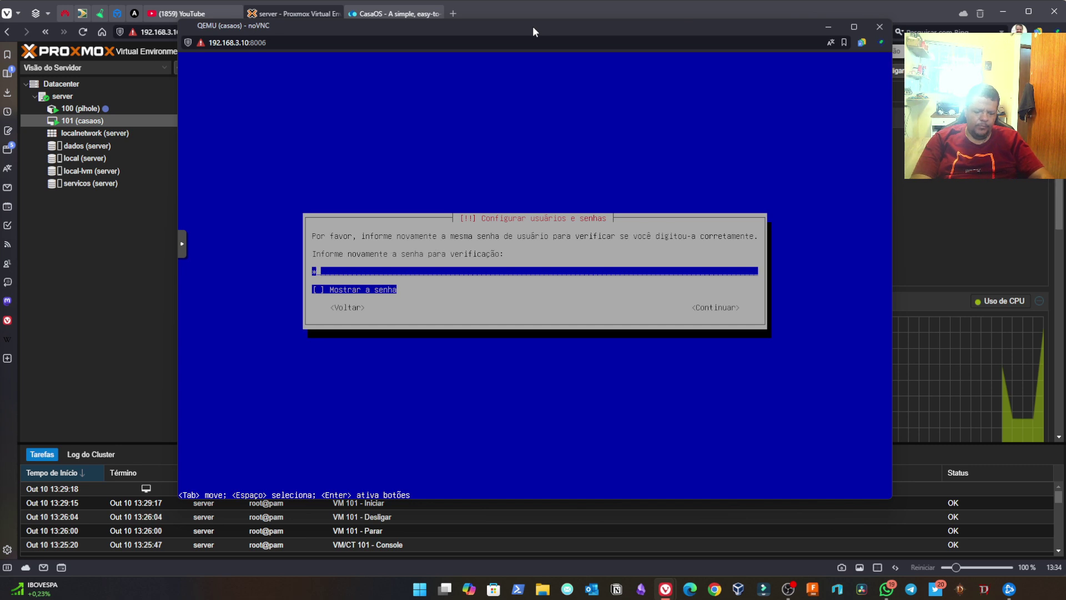
pyautogui.press('Return')
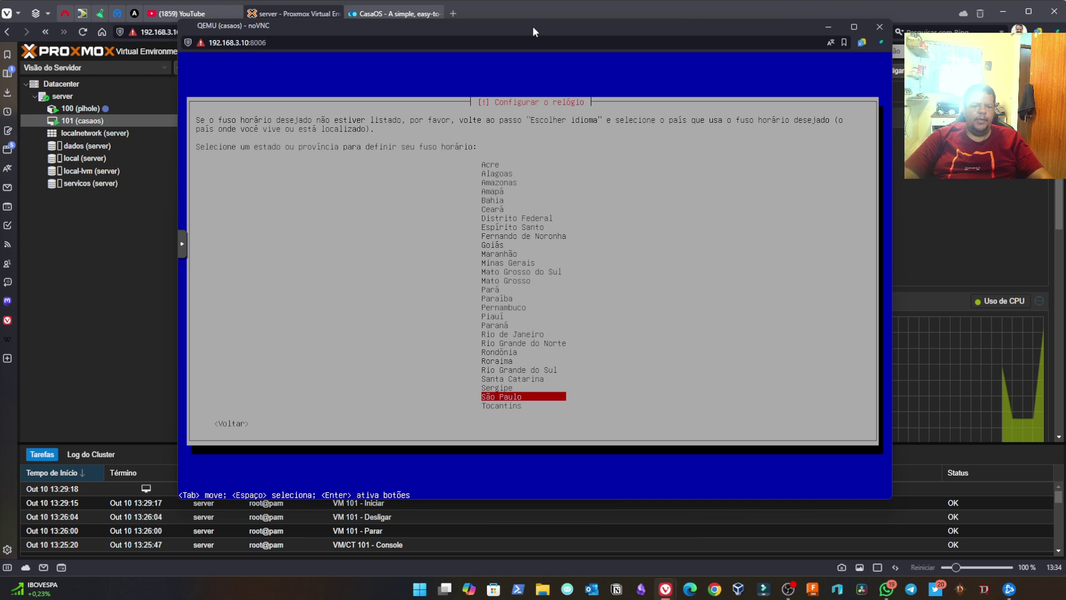
# Set the clock's time zone to the state of Pará
pyautogui.press('Up')
pyautogui.press('Up')
pyautogui.press('Up')
pyautogui.press('Up')
pyautogui.press('Up')
pyautogui.press('Up')
pyautogui.press('Up')
pyautogui.press('Up')
pyautogui.press('Up')
pyautogui.press('Up')
pyautogui.press('Up')
pyautogui.press('Up')
pyautogui.press('Up')
pyautogui.press('Up')
pyautogui.press('Up')
pyautogui.press('Up')
pyautogui.press('Up')
pyautogui.press('Up')
pyautogui.press('Up')
pyautogui.press('Down')
pyautogui.press('Down')
pyautogui.press('Down')
pyautogui.press('Down')
pyautogui.press('Down')
pyautogui.press('Down')
pyautogui.press('Down')
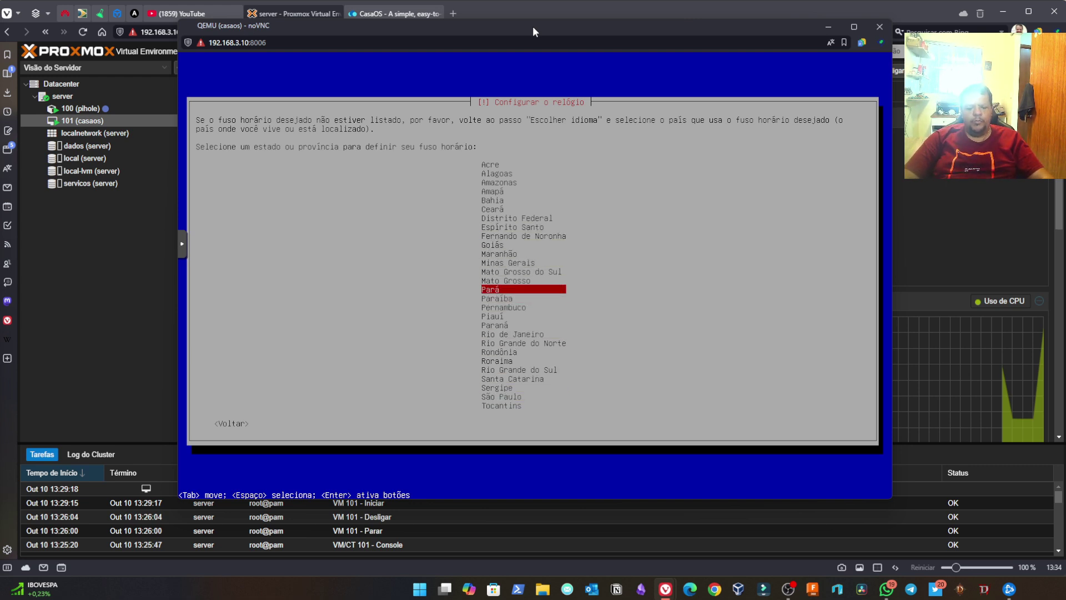
pyautogui.press('Return')
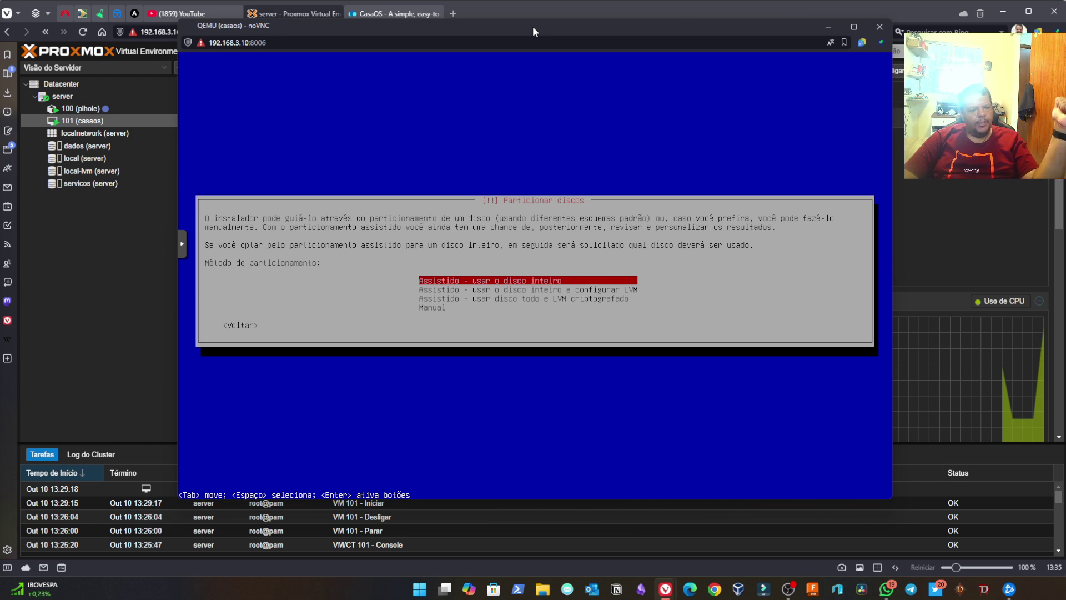
# Choose manual partitioning as the disk partitioning method
pyautogui.press('Down')
pyautogui.press('Down')
pyautogui.press('Down')
pyautogui.press('Return')
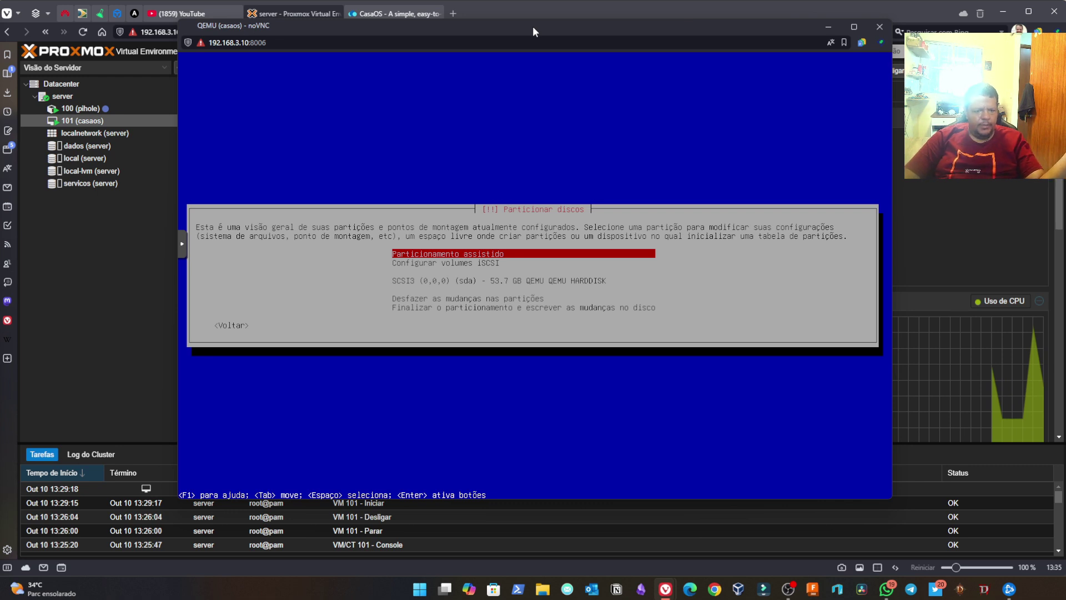
# Create a new empty partition table on the sda QEMU hard disk
pyautogui.press('Down')
pyautogui.press('Down')
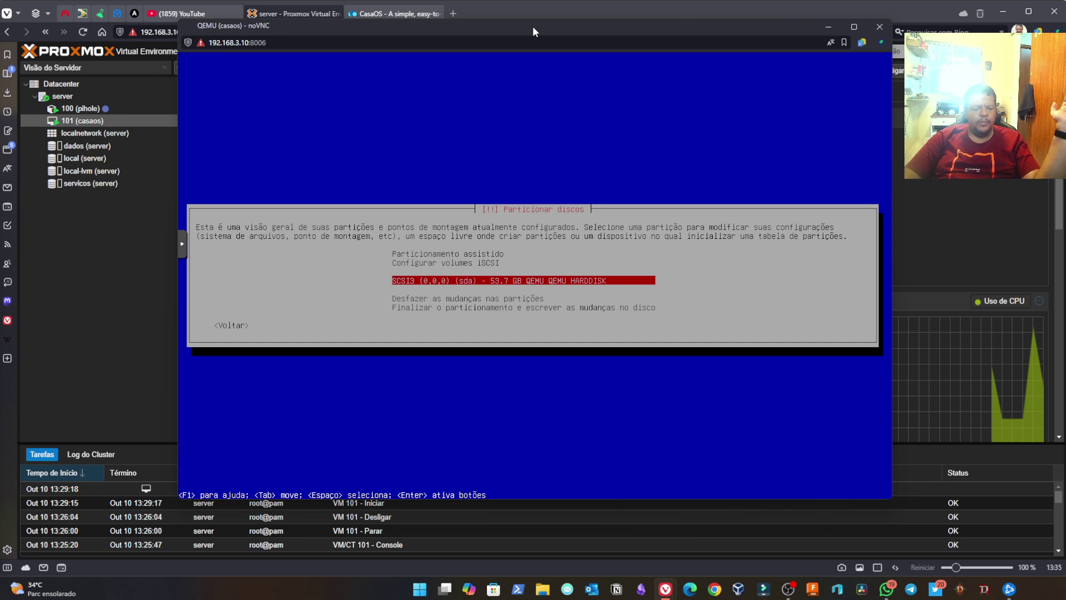
pyautogui.press('Up')
pyautogui.press('Down')
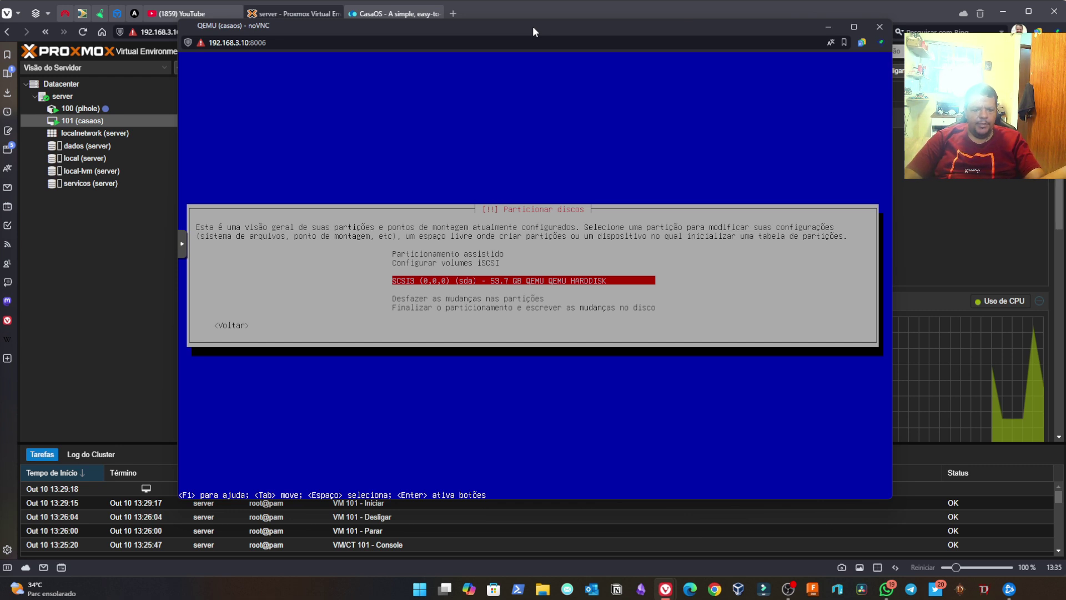
pyautogui.press('Return')
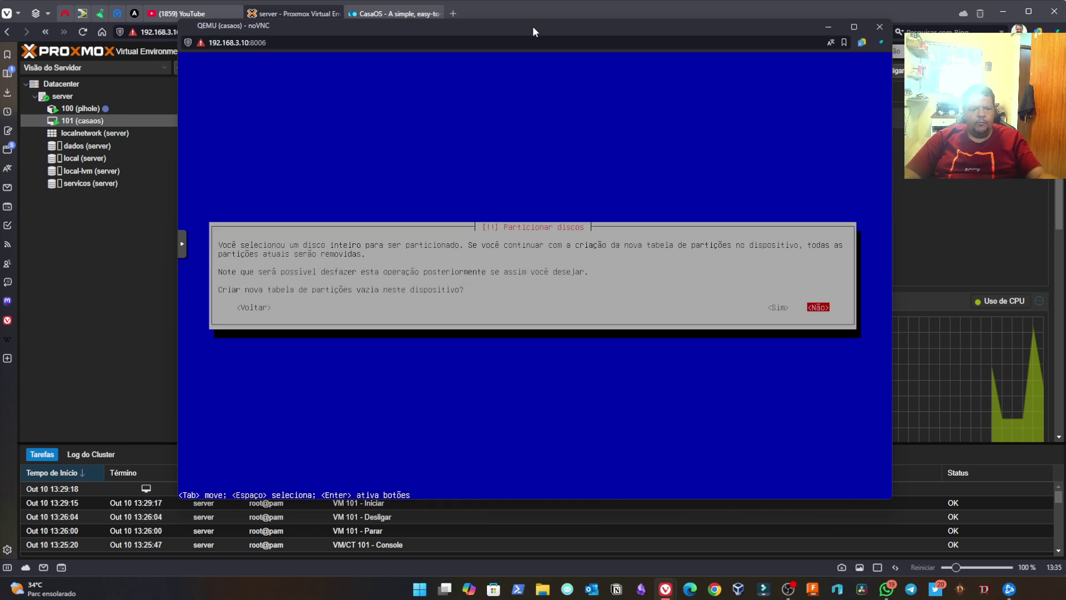
pyautogui.press('Left')
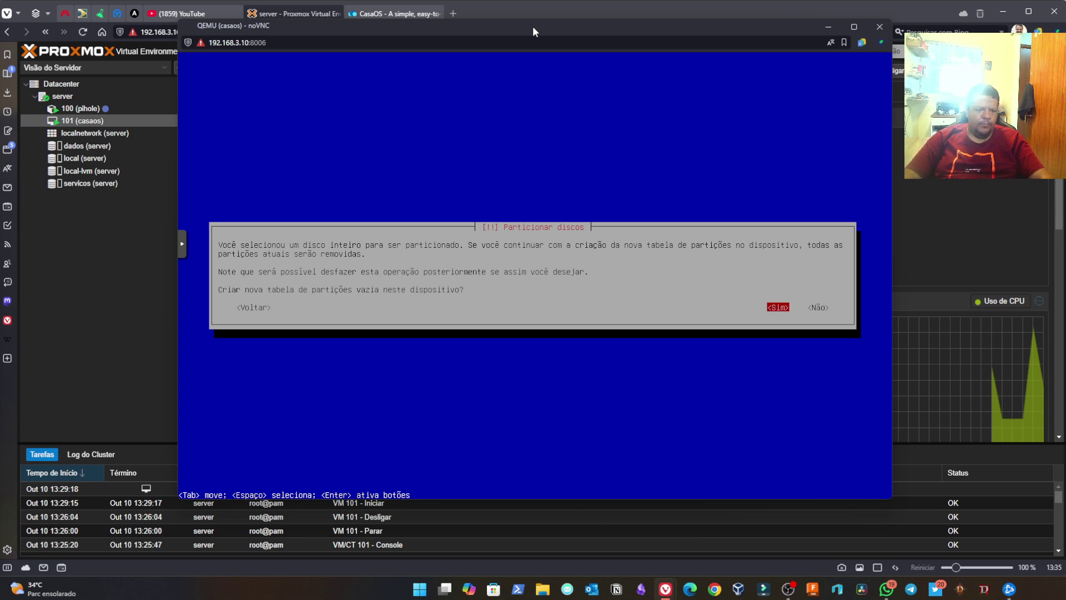
pyautogui.press('Return')
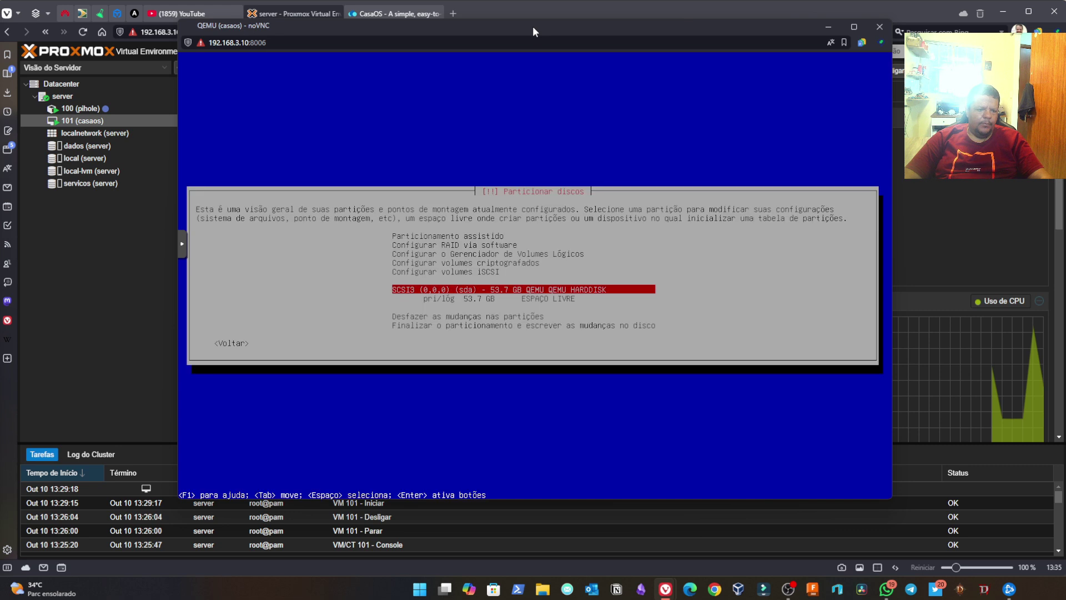
pyautogui.press('Down')
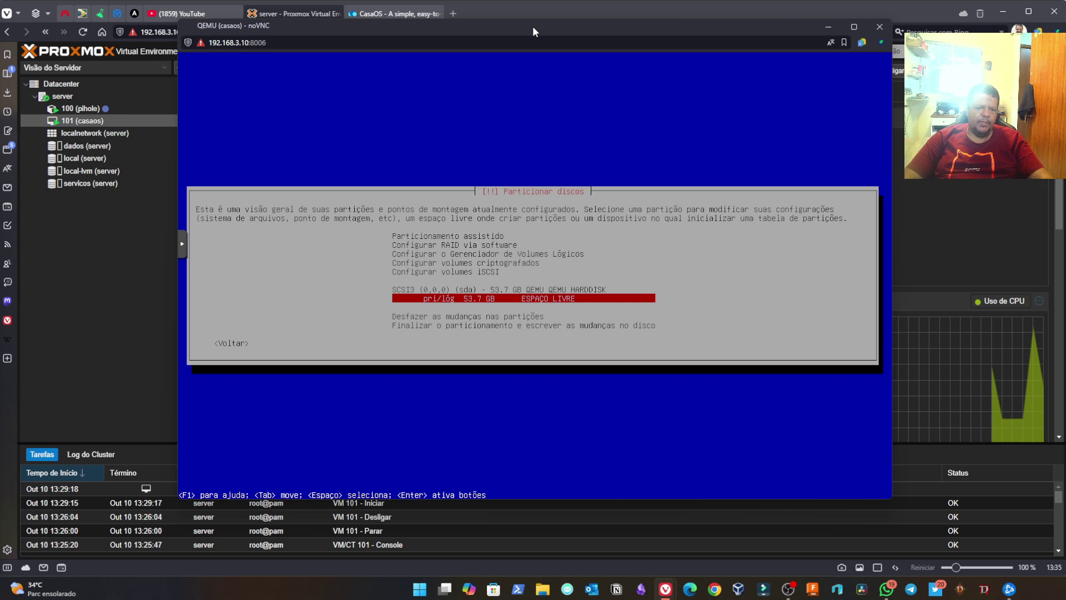
pyautogui.press('Return')
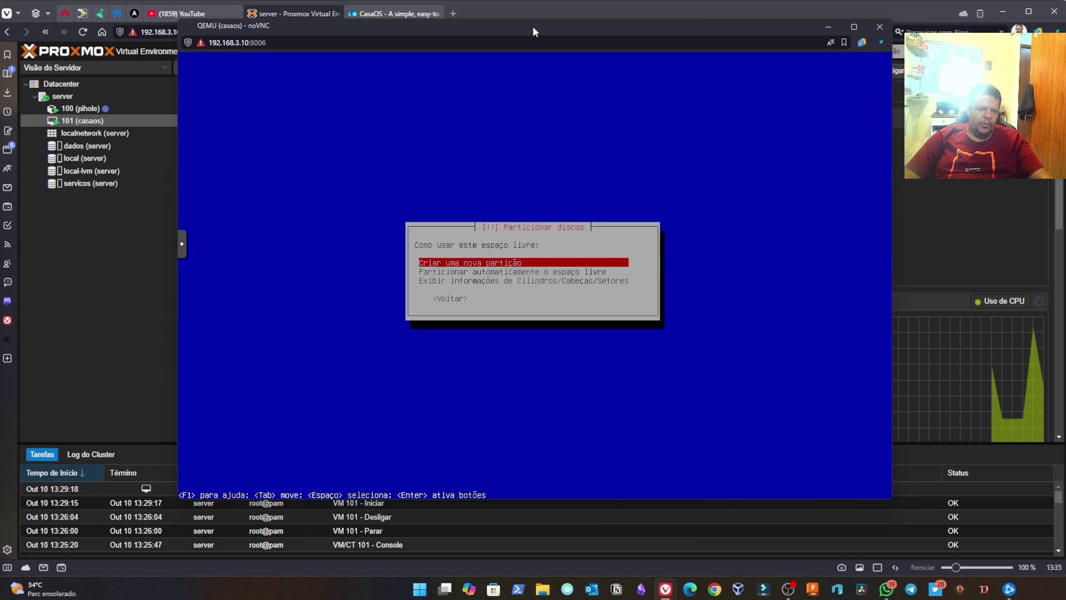
pyautogui.press('Return')
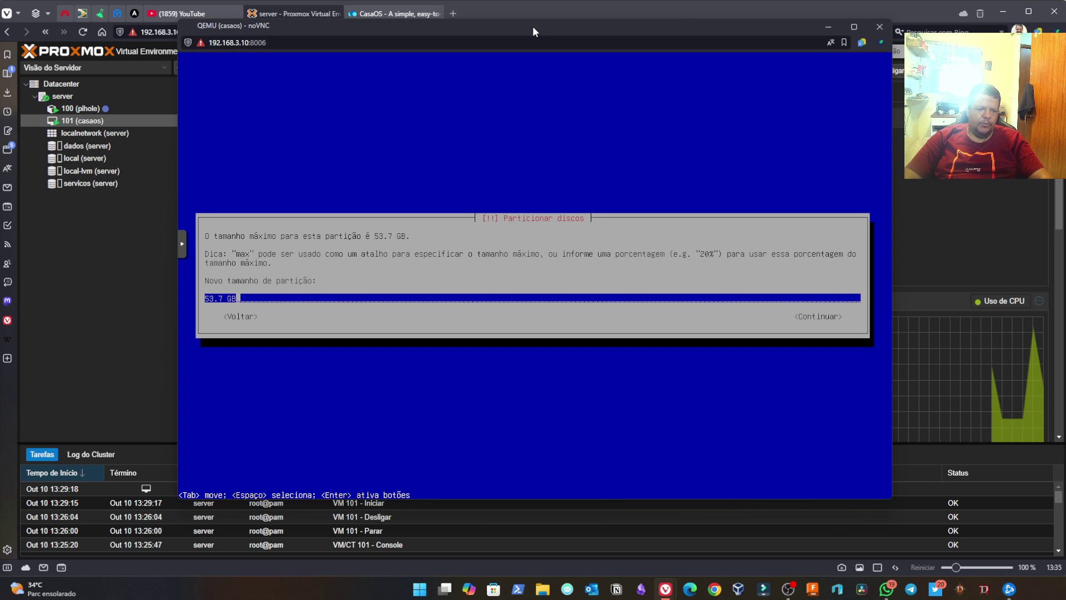
pyautogui.press('BackSpace')
pyautogui.press('BackSpace')
pyautogui.press('BackSpace')
pyautogui.press('BackSpace')
pyautogui.press('BackSpace')
pyautogui.press('BackSpace')
pyautogui.press('BackSpace')
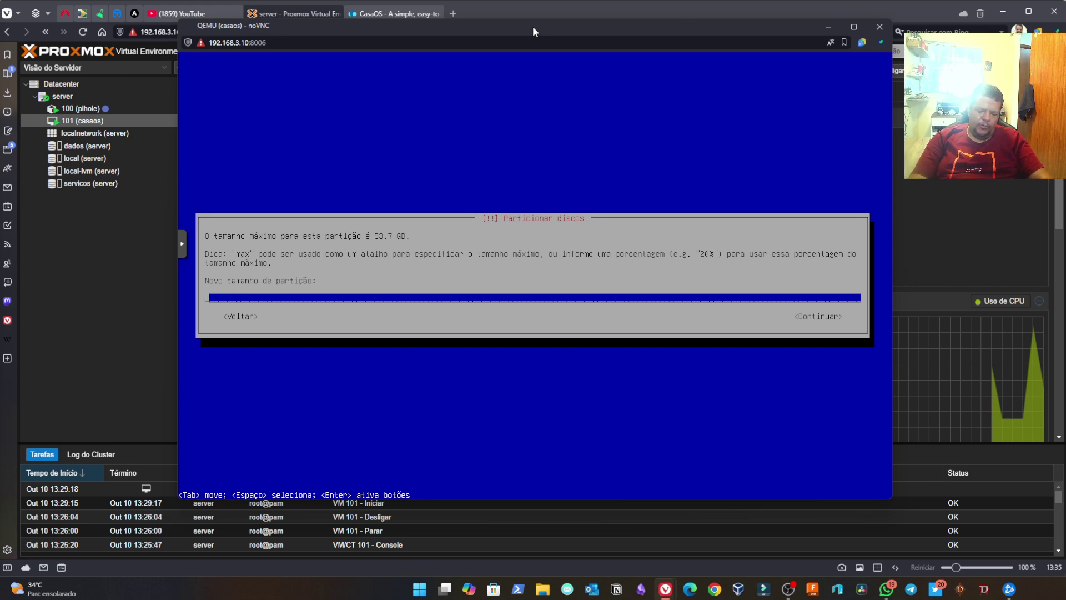
pyautogui.write('1')
pyautogui.press('Escape')
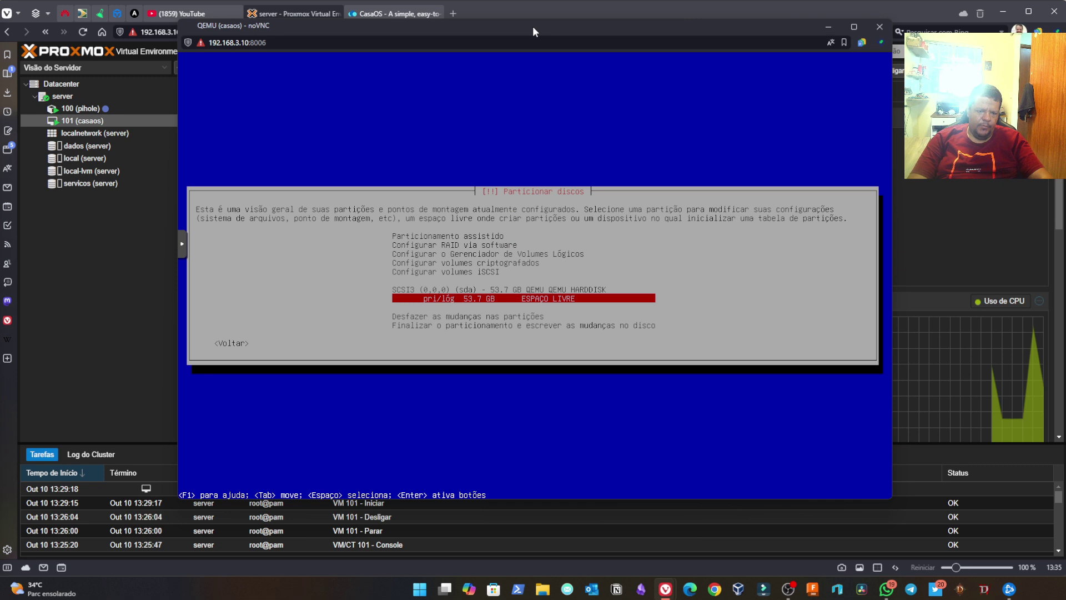
# Create a new 1 GB primary partition at the beginning of the disk's free space
pyautogui.press('Return')
pyautogui.press('Return')
pyautogui.press('Left')
pyautogui.press('Left')
pyautogui.press('Left')
pyautogui.press('Left')
pyautogui.press('Left')
pyautogui.press('Left')
pyautogui.press('Left')
pyautogui.press('Right')
pyautogui.press('Right')
pyautogui.press('Right')
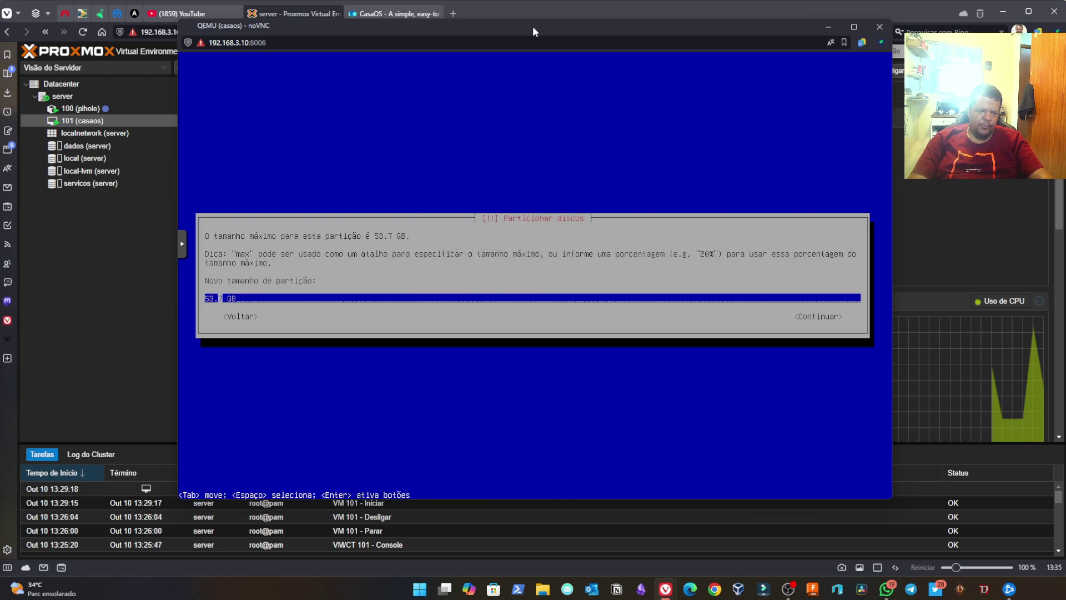
pyautogui.press('BackSpace')
pyautogui.press('BackSpace')
pyautogui.press('BackSpace')
pyautogui.press('Delete')
pyautogui.write('1')
pyautogui.press('Tab')
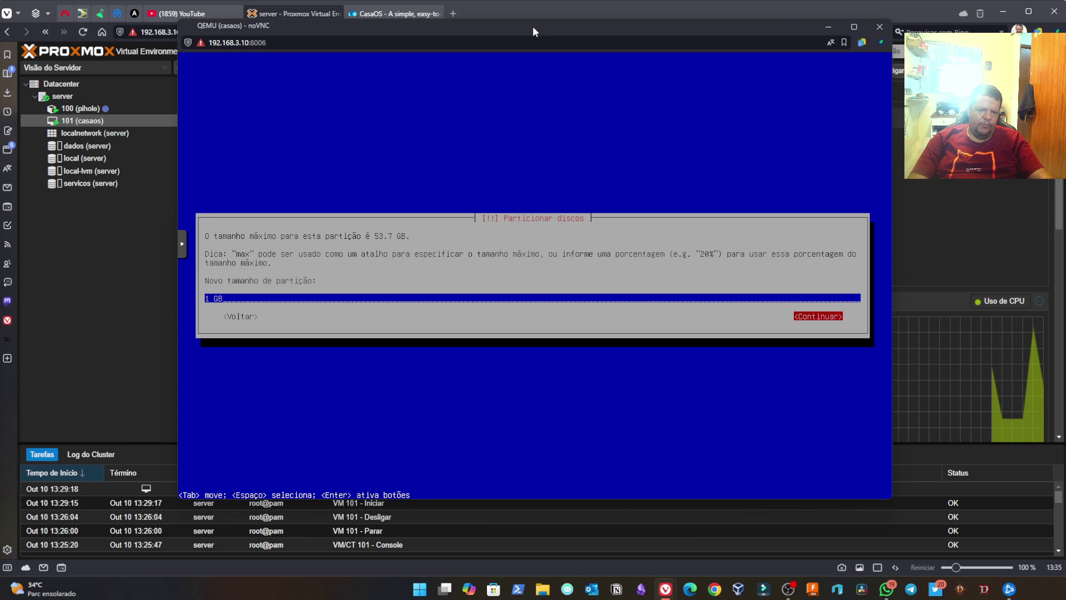
pyautogui.press('Return')
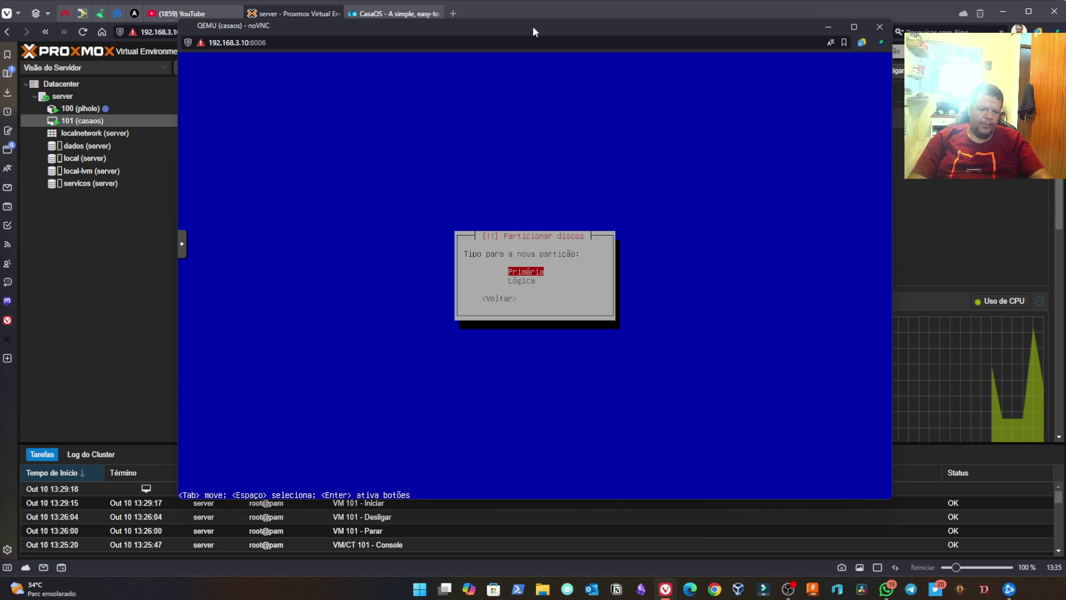
pyautogui.press('Return')
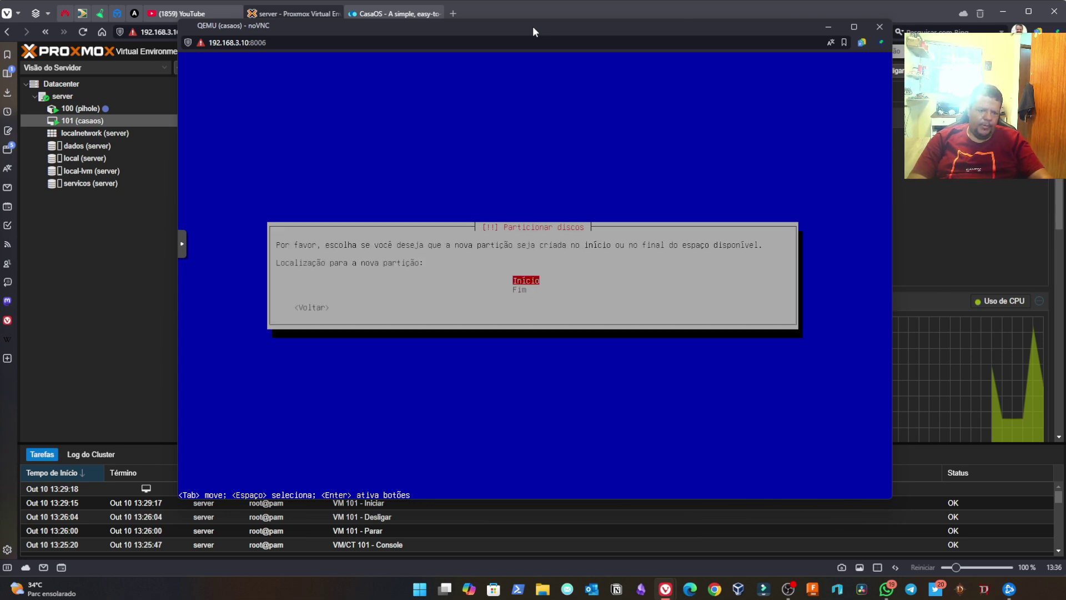
pyautogui.press('Return')
# Set partition #1 to be used as a swap area and finish its configuration
pyautogui.press('Down')
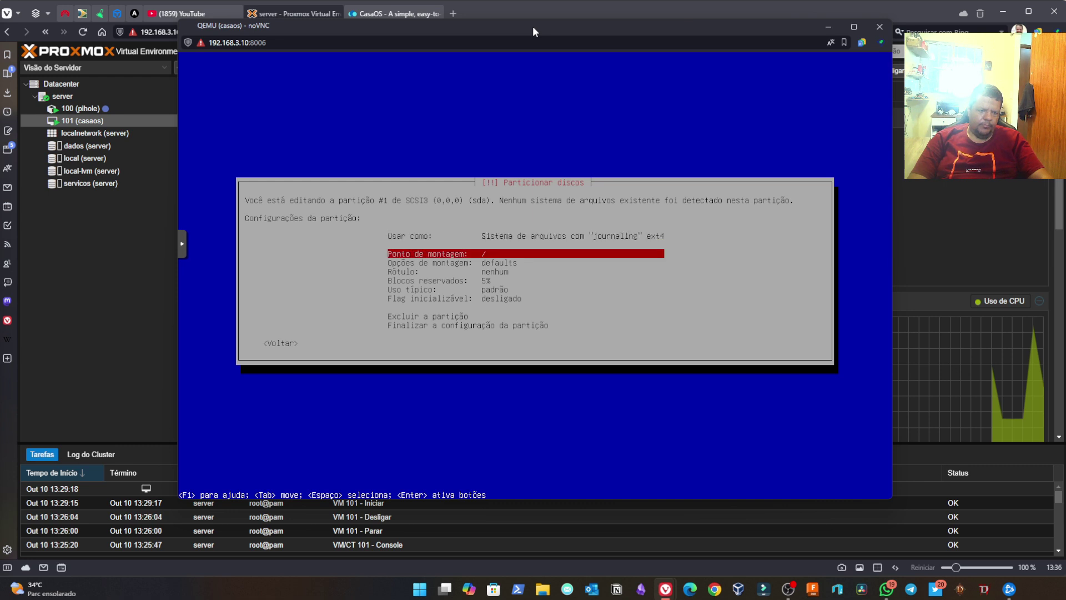
pyautogui.press('Up')
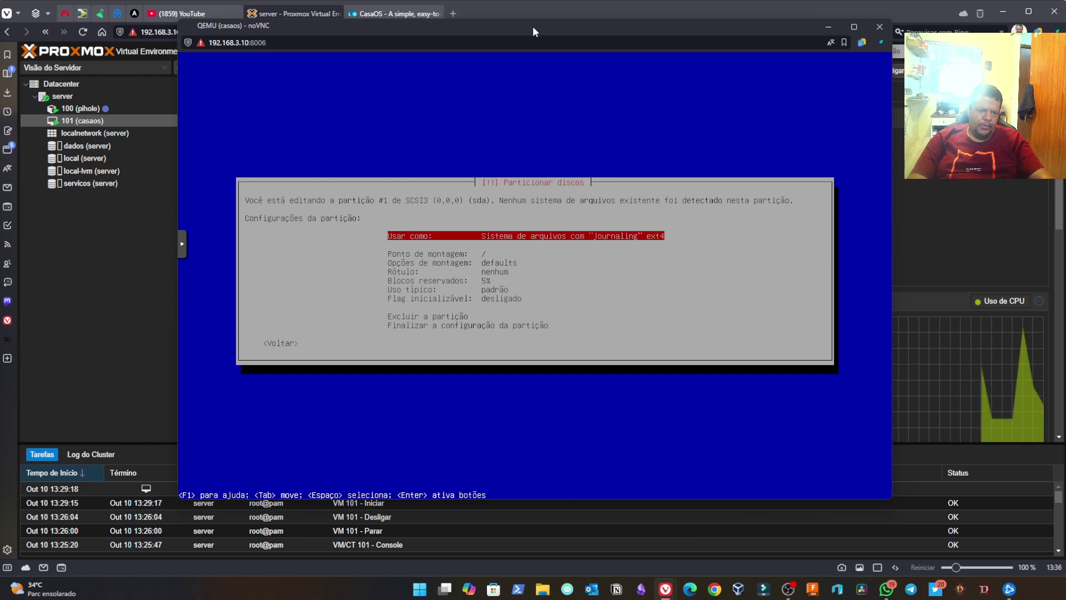
pyautogui.press('Return')
pyautogui.press('Down')
pyautogui.press('Down')
pyautogui.press('Down')
pyautogui.press('Down')
pyautogui.press('Down')
pyautogui.press('Down')
pyautogui.press('Down')
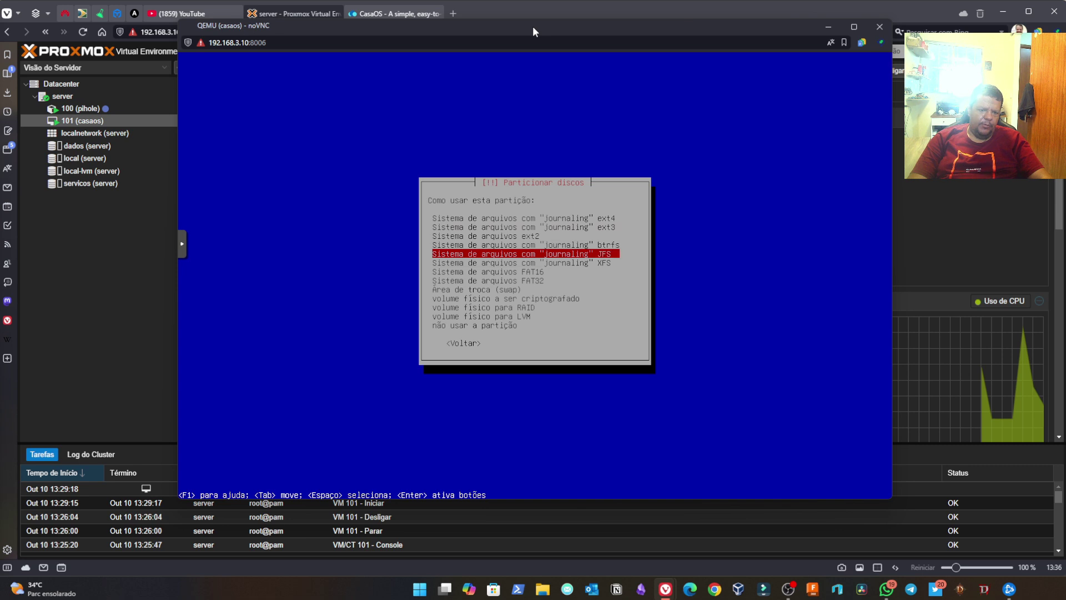
pyautogui.press('Down')
pyautogui.press('Down')
pyautogui.press('Down')
pyautogui.press('Up')
pyautogui.press('Up')
pyautogui.press('Up')
pyautogui.press('Up')
pyautogui.press('Up')
pyautogui.press('Up')
pyautogui.press('Up')
pyautogui.press('Up')
pyautogui.press('Up')
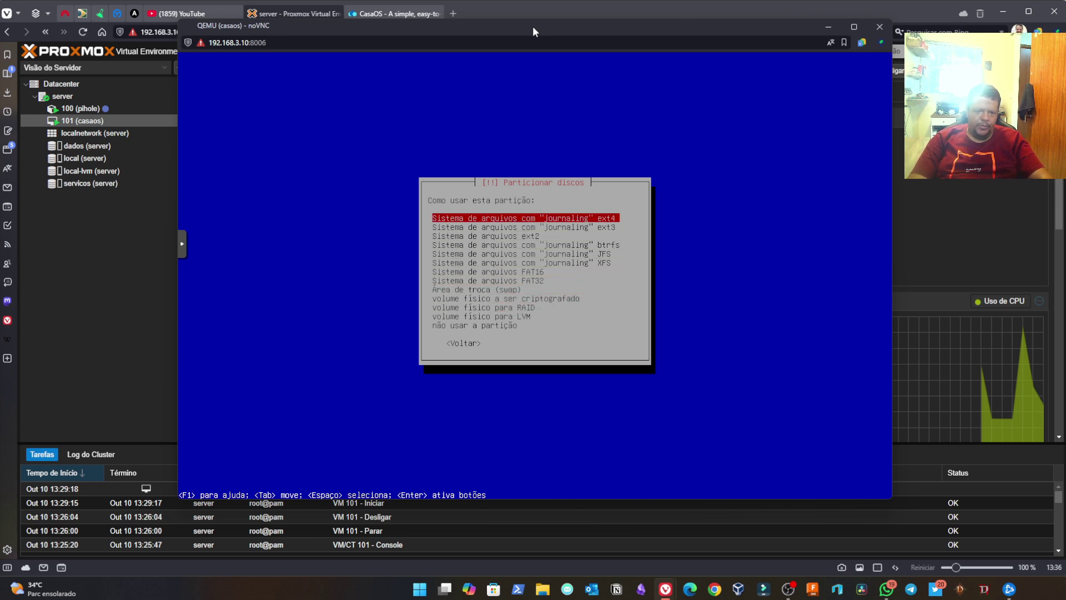
pyautogui.press('Down')
pyautogui.press('Down')
pyautogui.press('Down')
pyautogui.press('Down')
pyautogui.press('Down')
pyautogui.press('Down')
pyautogui.press('Down')
pyautogui.press('Down')
pyautogui.press('Down')
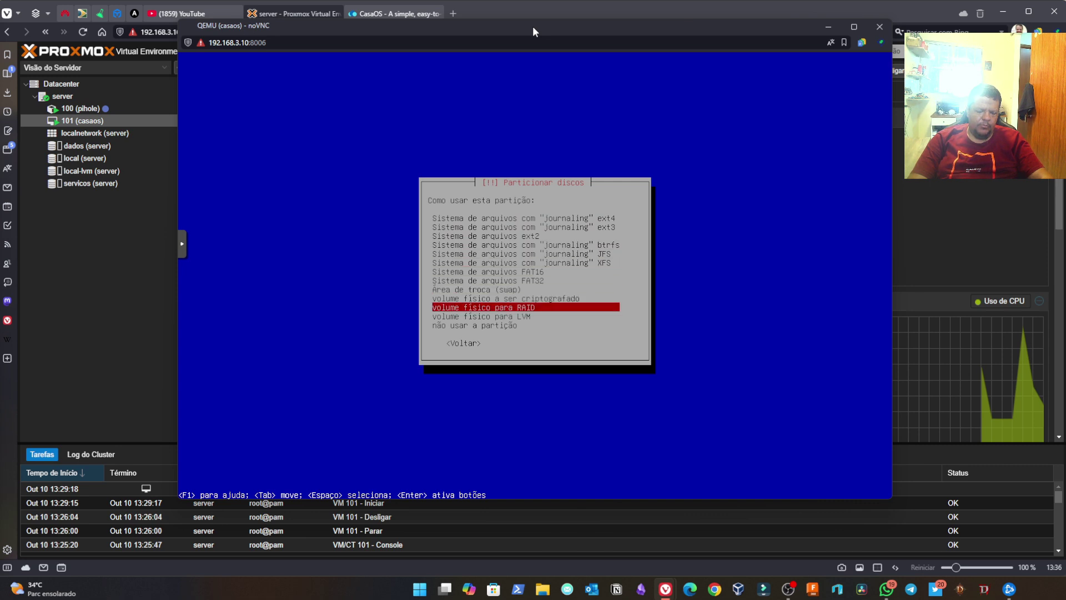
pyautogui.press('Down')
pyautogui.press('Down')
pyautogui.press('Up')
pyautogui.press('Up')
pyautogui.press('Up')
pyautogui.press('Up')
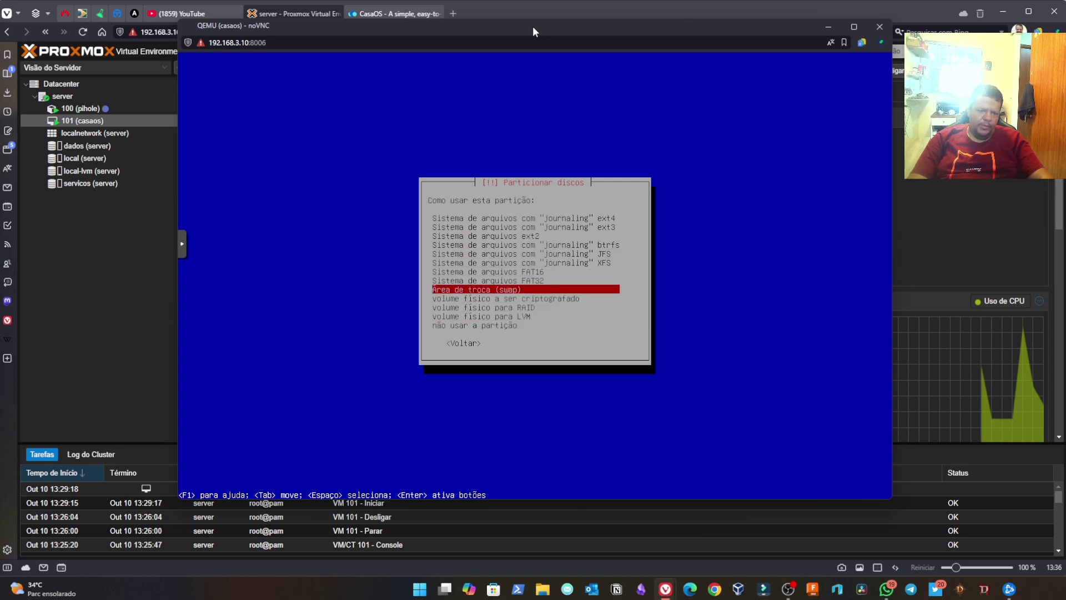
pyautogui.press('Return')
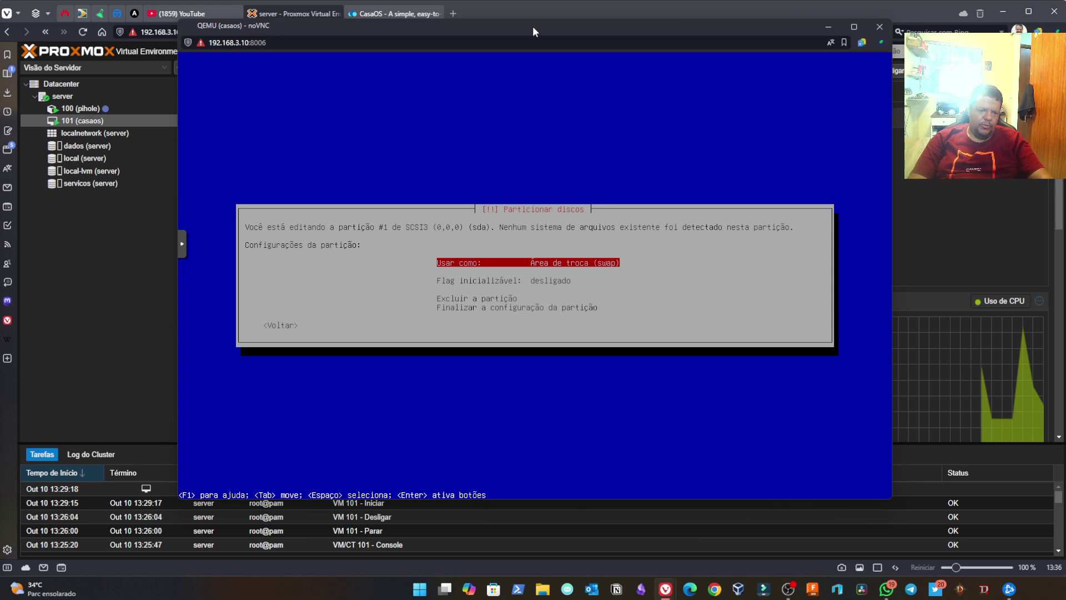
pyautogui.press('Down')
pyautogui.press('Down')
pyautogui.press('Down')
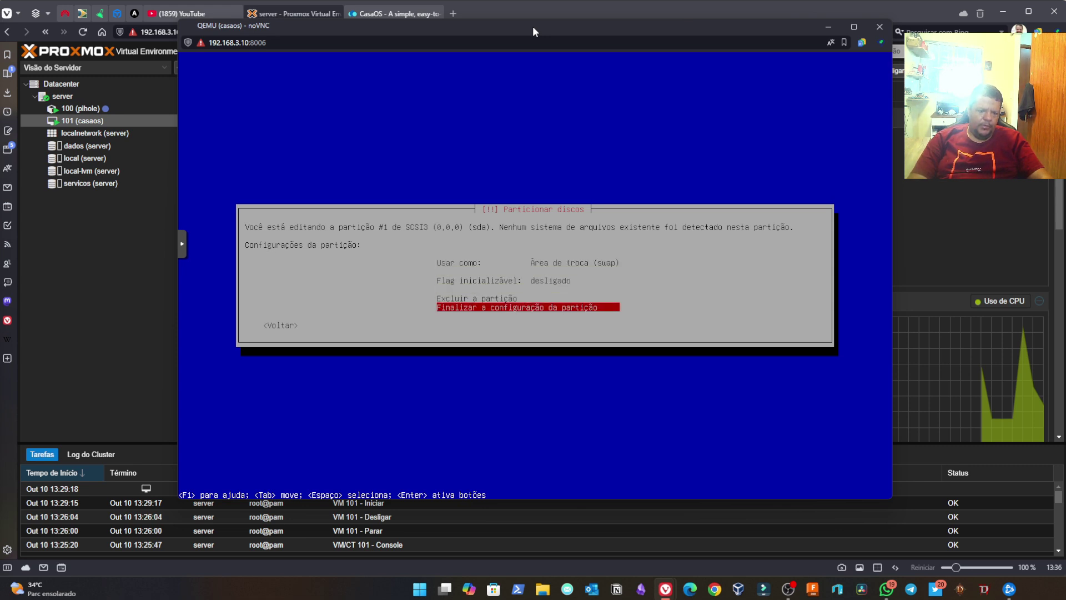
pyautogui.press('Return')
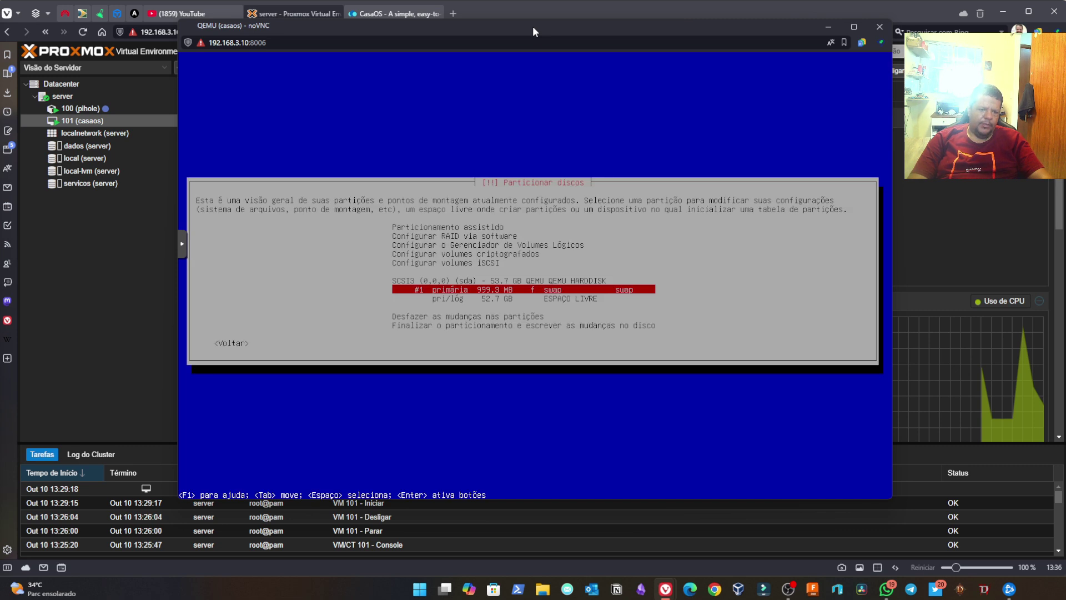
# Create a new 25 GB primary partition at the beginning of the remaining free space
pyautogui.press('Down')
pyautogui.press('Return')
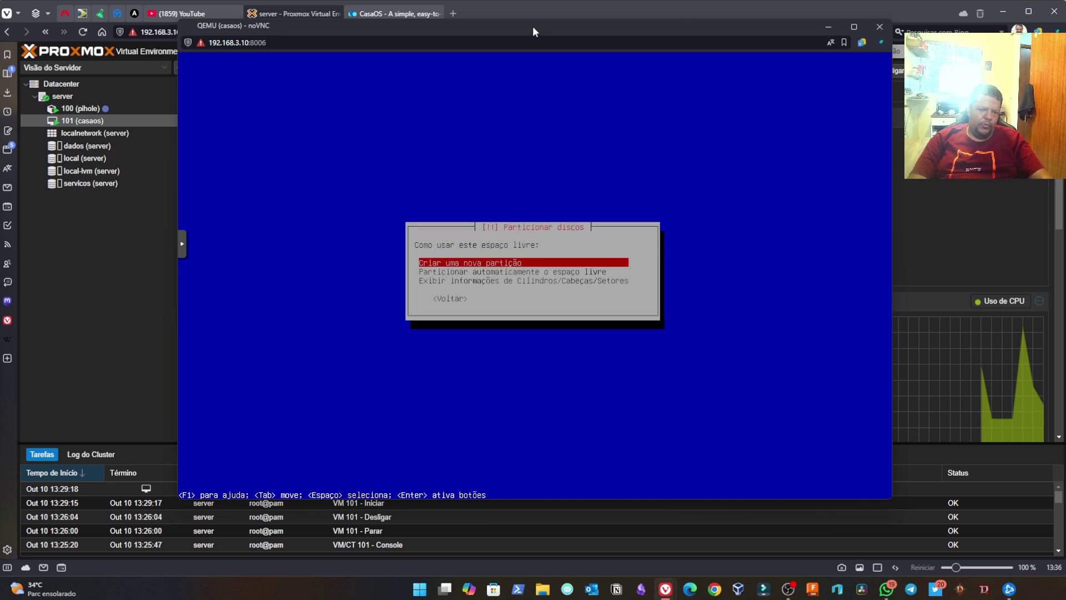
pyautogui.press('Return')
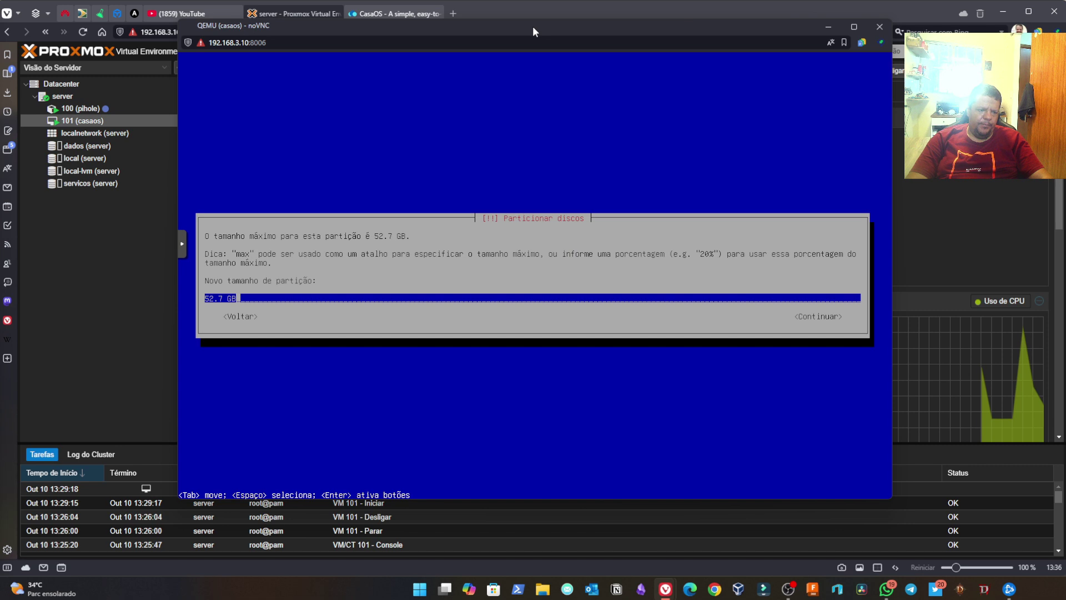
pyautogui.press('Left')
pyautogui.press('Left')
pyautogui.press('Left')
pyautogui.press('Left')
pyautogui.press('BackSpace')
pyautogui.press('BackSpace')
pyautogui.press('BackSpace')
pyautogui.press('BackSpace')
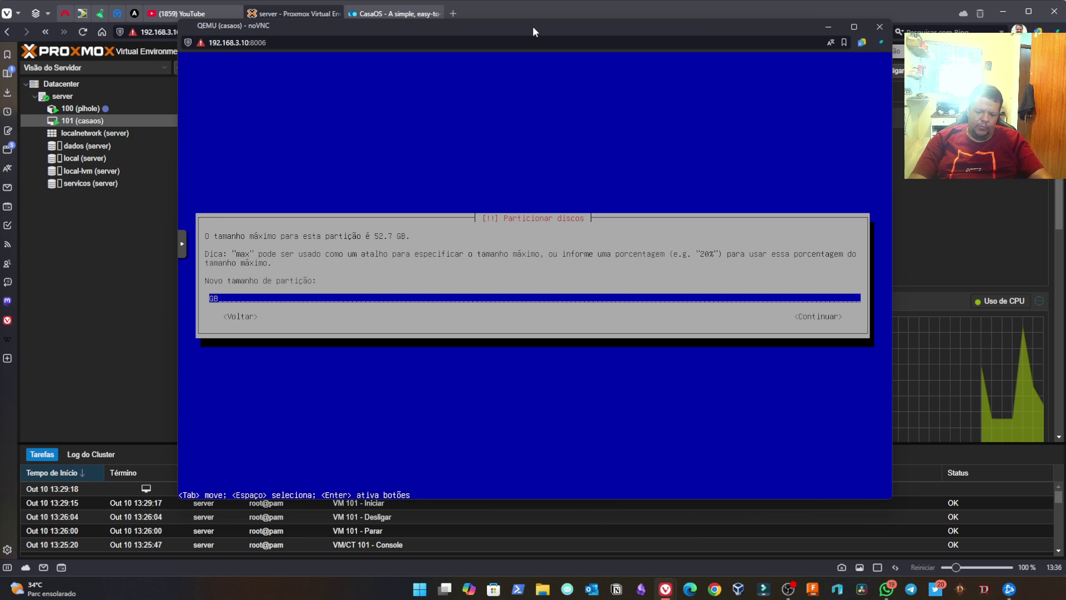
pyautogui.write('25')
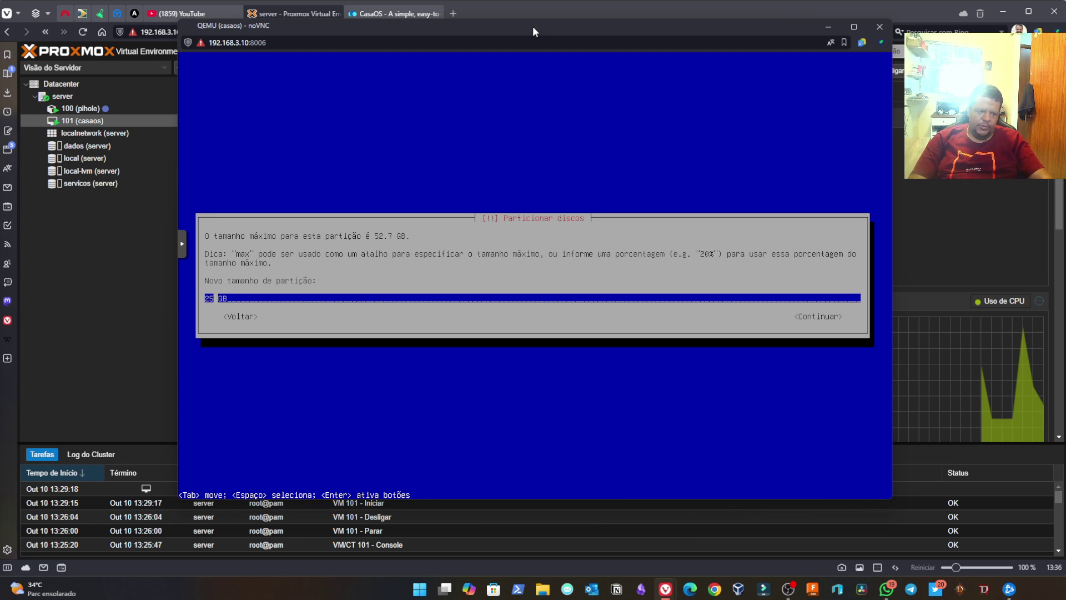
pyautogui.press('Tab')
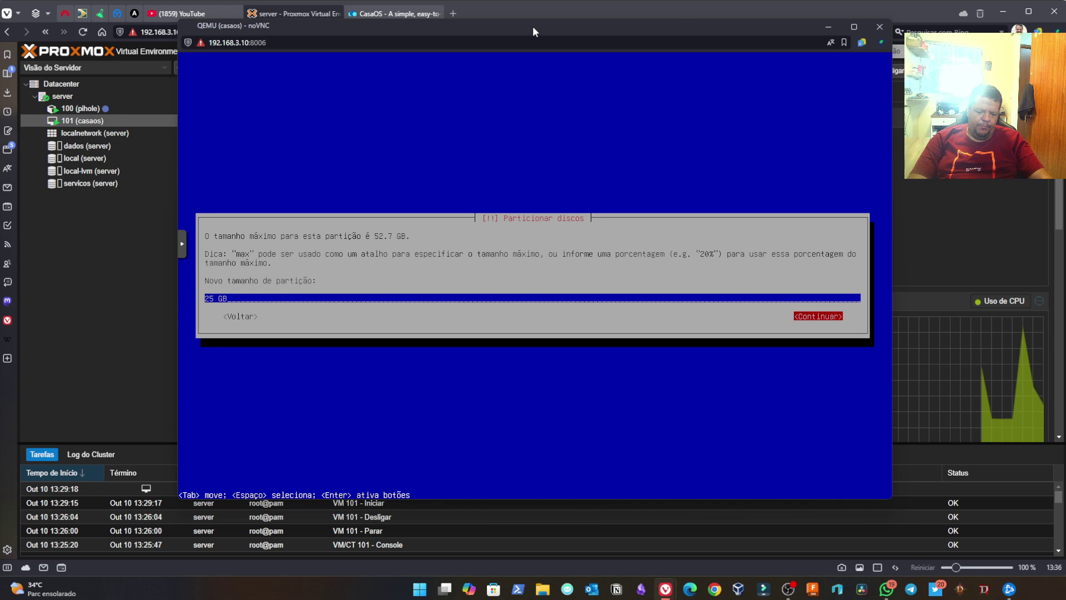
pyautogui.press('Return')
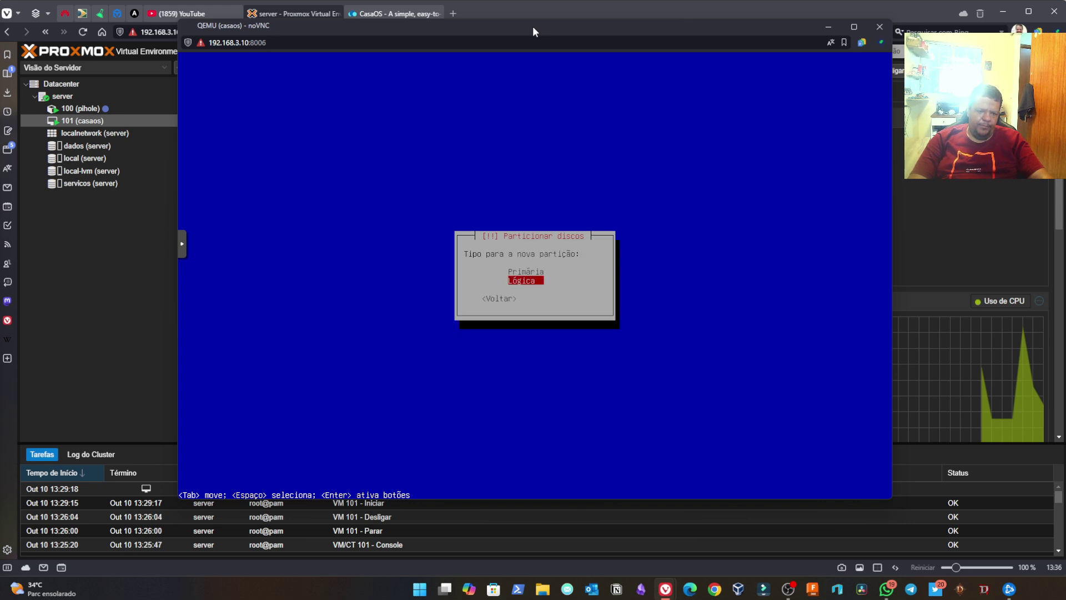
pyautogui.press('Up')
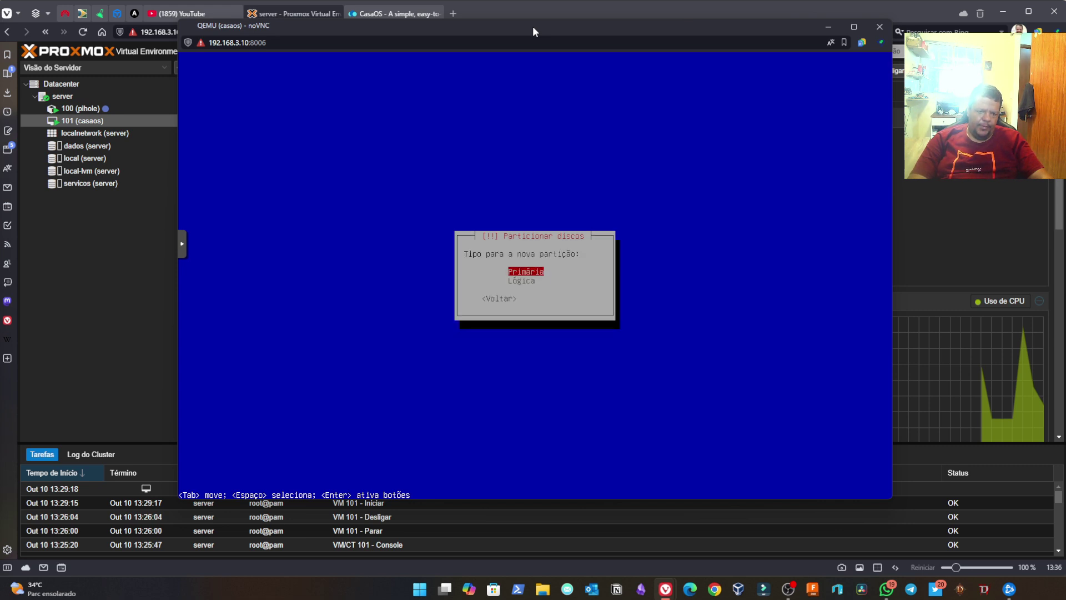
pyautogui.press('Return')
pyautogui.press('Return')
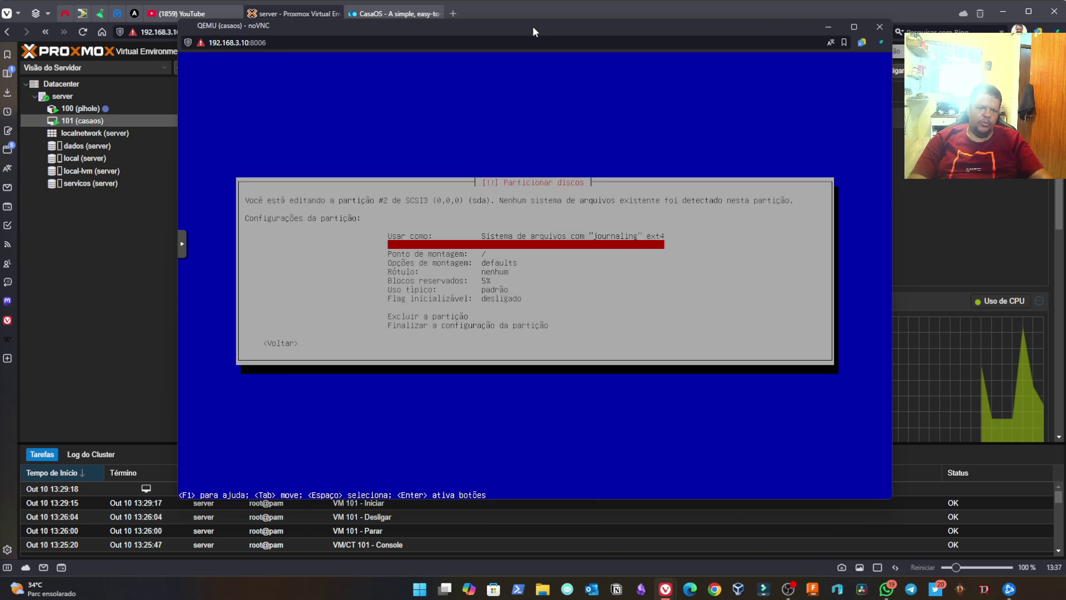
# Finish configuring partition #2 with the ext4 file system and / as its mount point
pyautogui.press('Down')
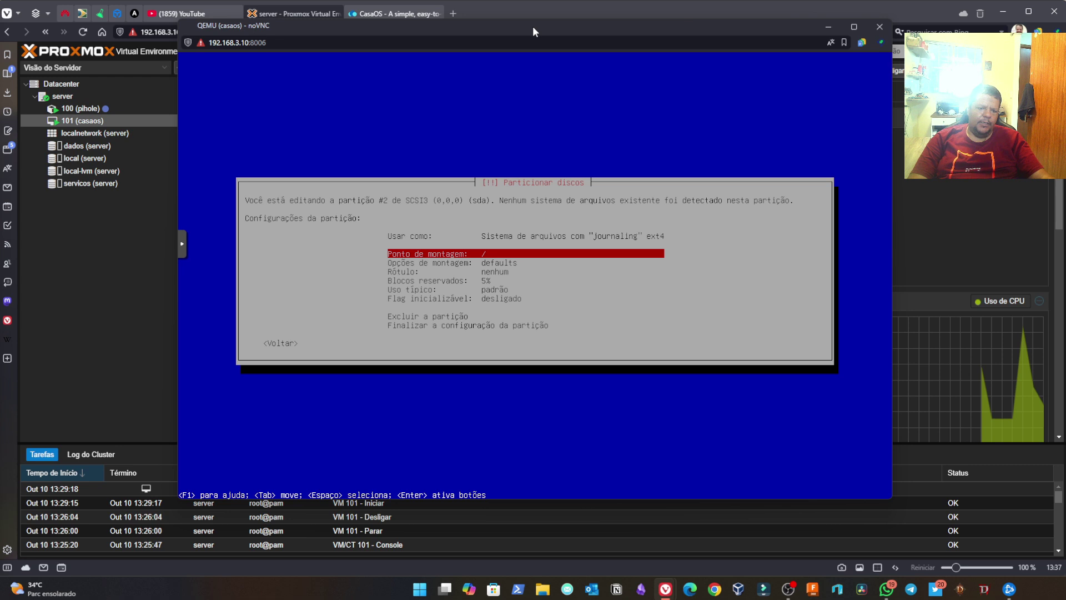
pyautogui.press('Down')
pyautogui.press('Down')
pyautogui.press('Down')
pyautogui.press('Down')
pyautogui.press('Down')
pyautogui.press('Down')
pyautogui.press('Down')
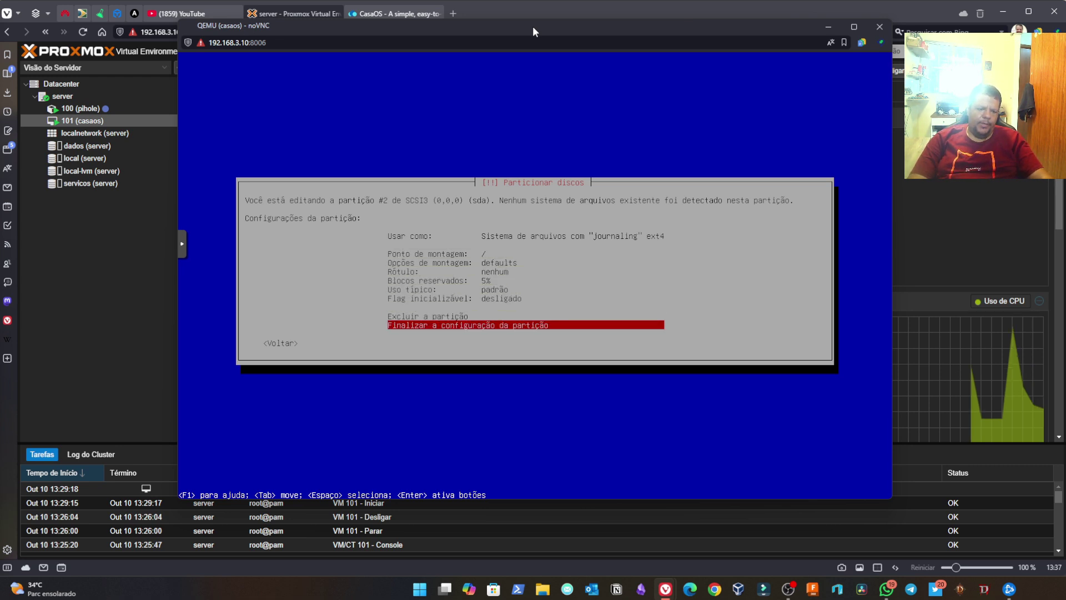
pyautogui.press('Return')
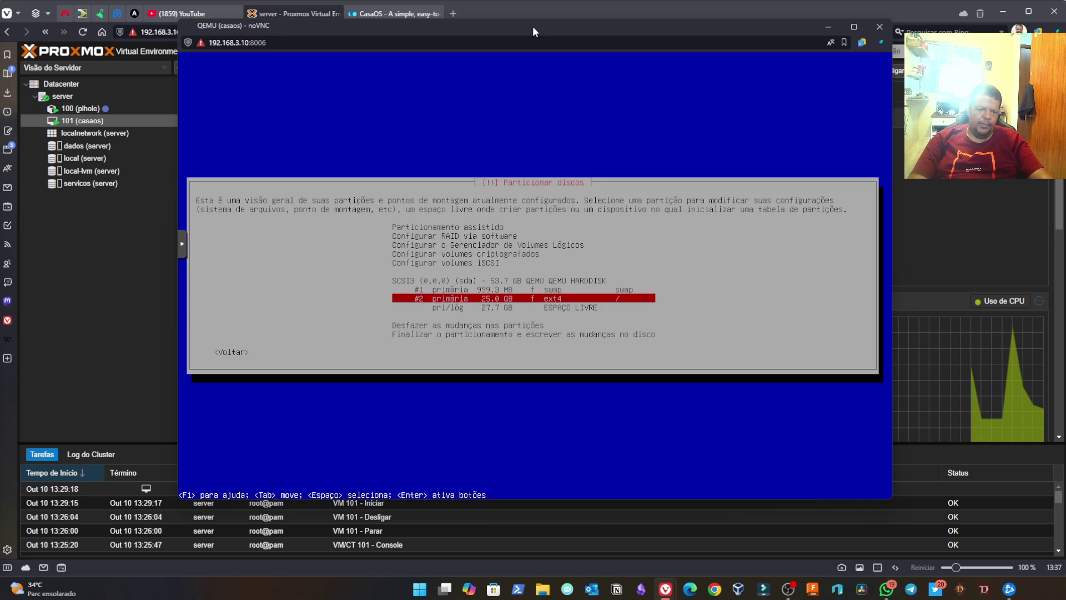
# Create a new primary partition using all 27.7 GB of the disk's remaining free space
pyautogui.press('Down')
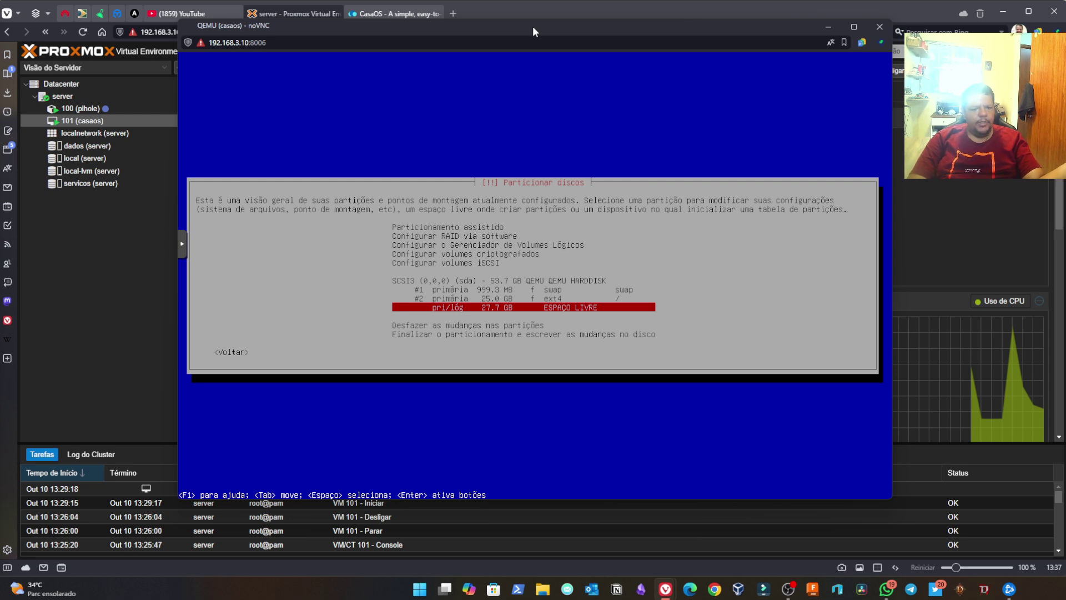
pyautogui.press('Return')
pyautogui.press('Return')
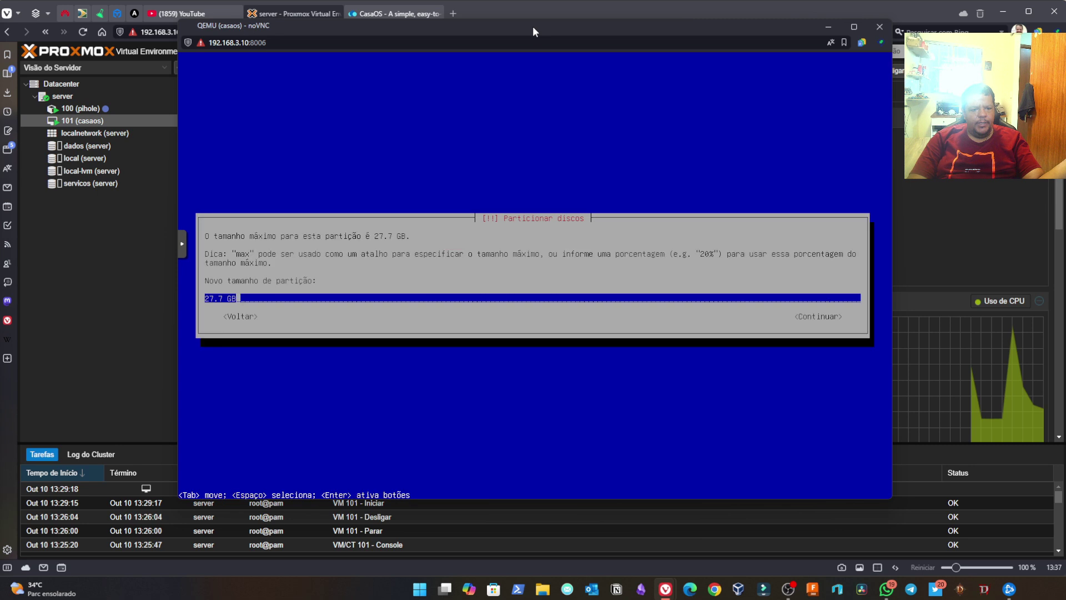
pyautogui.press('Tab')
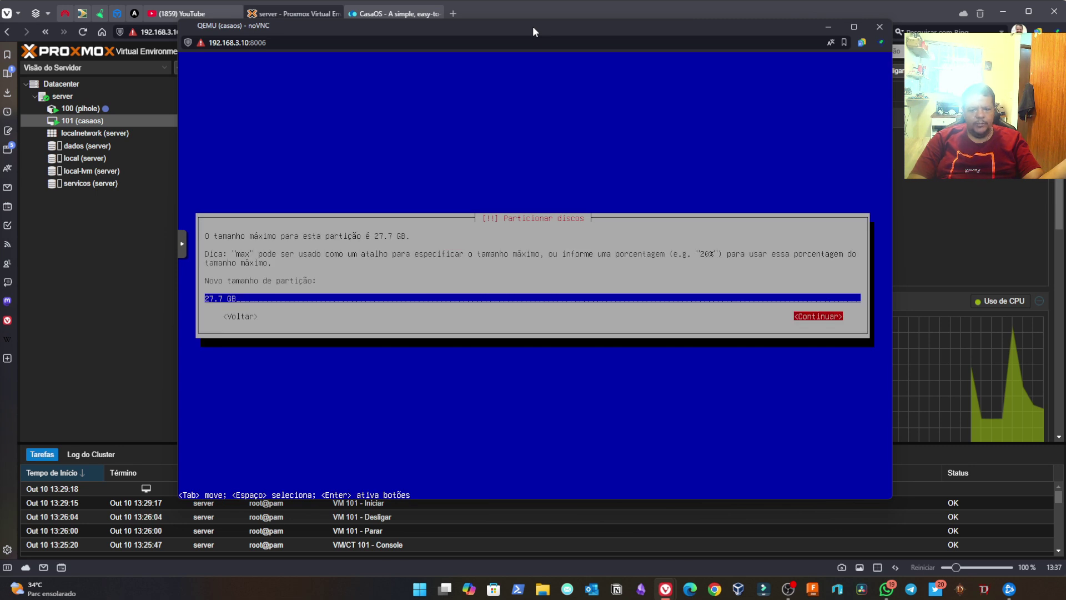
pyautogui.press('Return')
pyautogui.press('Return')
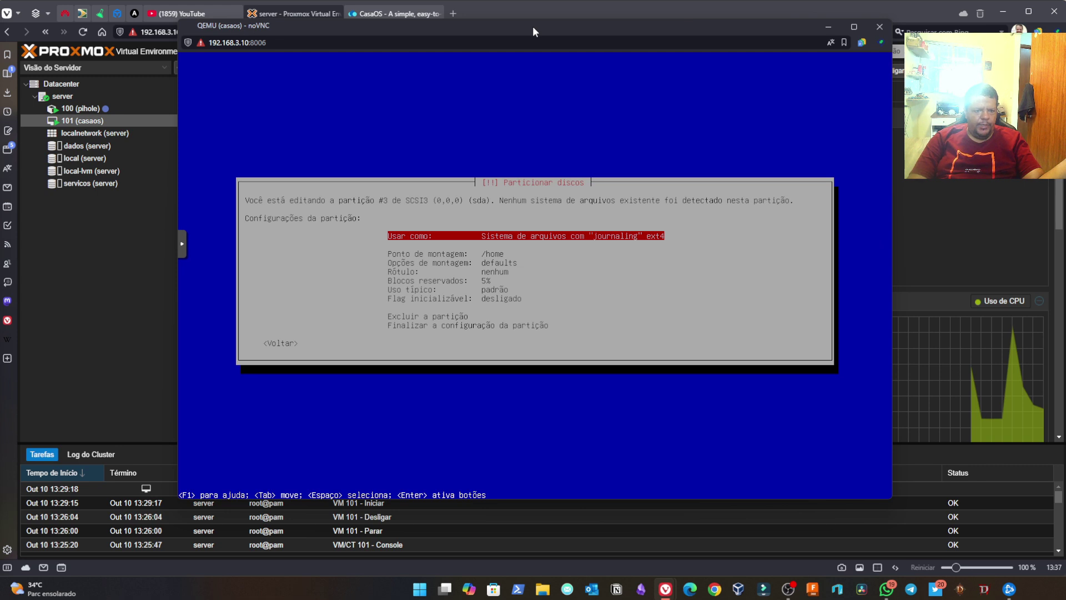
# Set the mount point of partition #3 manually to /apps
pyautogui.press('Down')
pyautogui.press('Down')
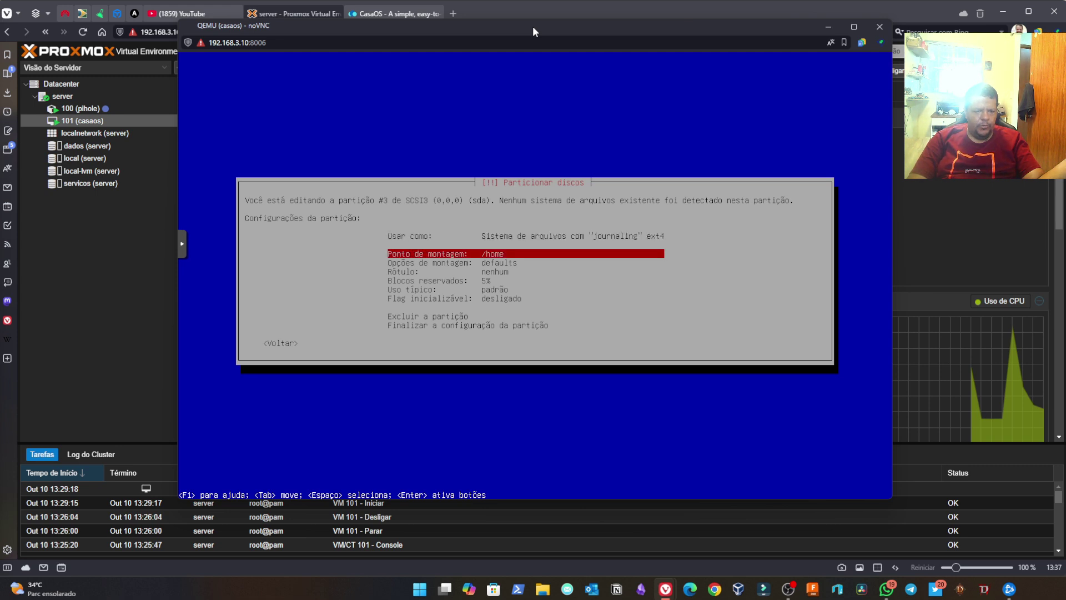
pyautogui.press('Return')
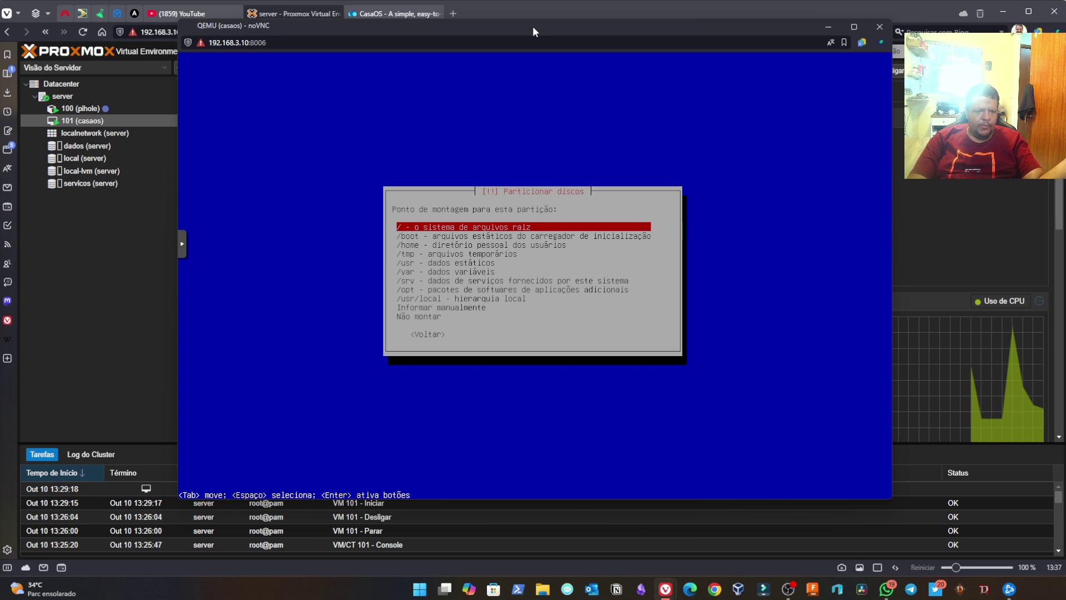
pyautogui.press('Down')
pyautogui.press('Down')
pyautogui.press('Down')
pyautogui.press('Down')
pyautogui.press('Down')
pyautogui.press('Down')
pyautogui.press('Down')
pyautogui.press('Down')
pyautogui.press('Down')
pyautogui.press('Down')
pyautogui.press('Return')
pyautogui.press('BackSpace')
pyautogui.press('BackSpace')
pyautogui.press('BackSpace')
pyautogui.press('BackSpace')
pyautogui.write('apps')
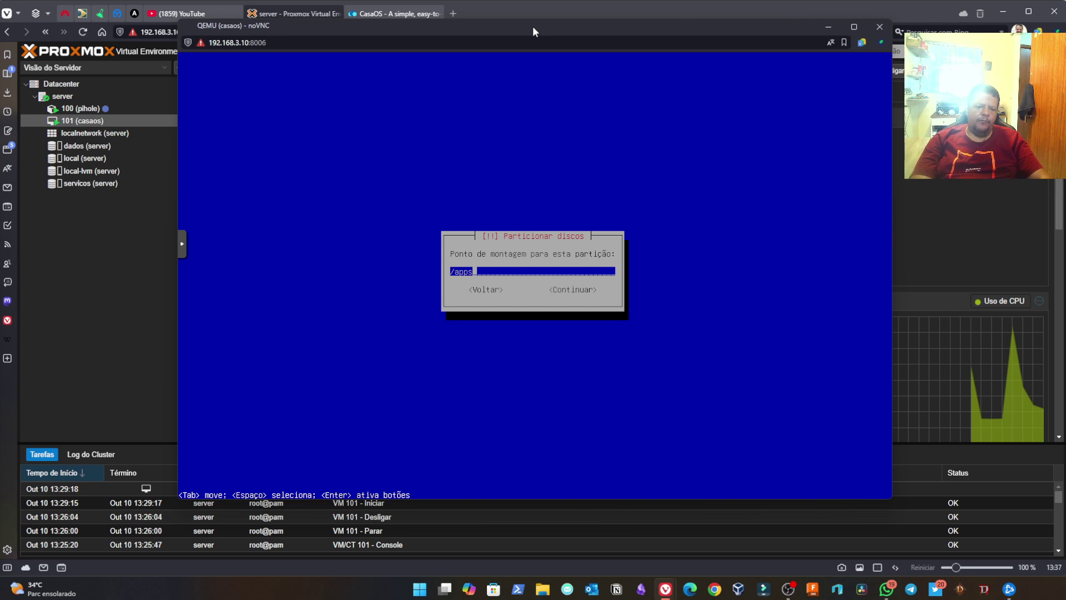
pyautogui.press('Tab')
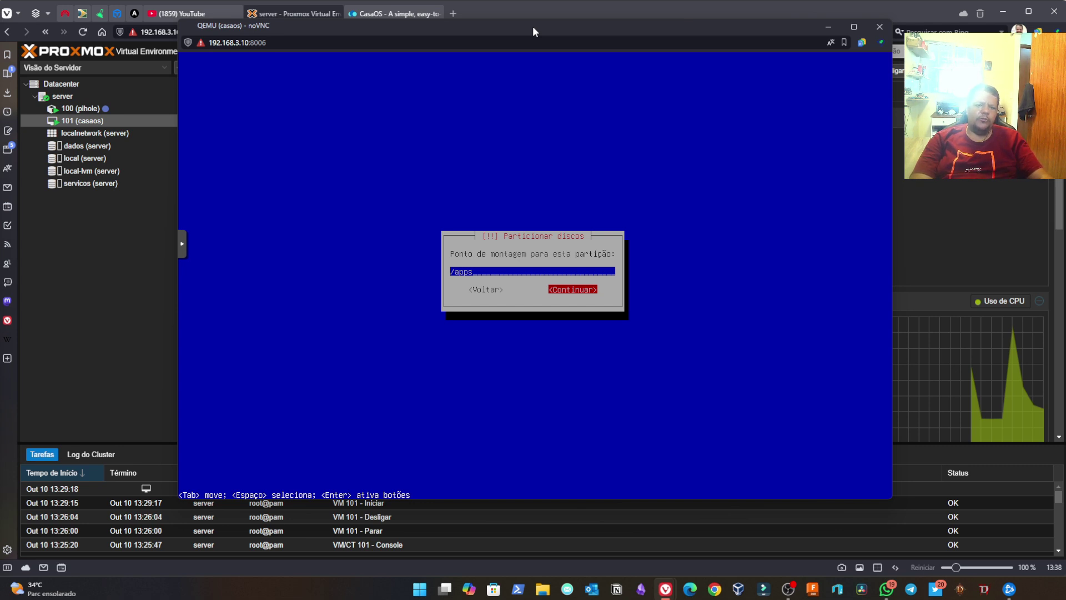
pyautogui.press('Return')
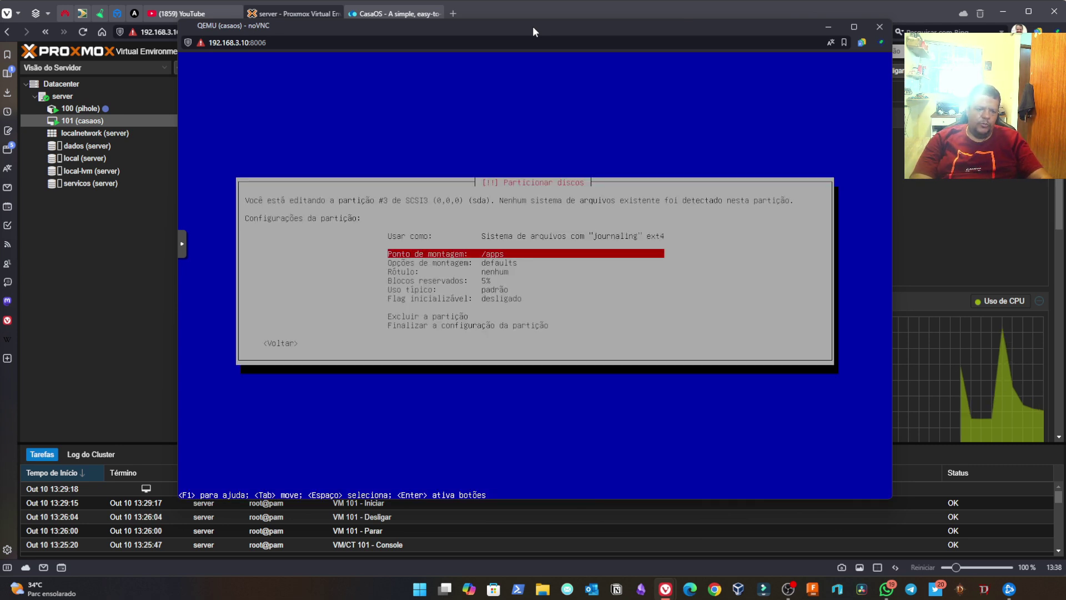
# Finish configuring partition #3 with its ext4 file system
pyautogui.press('Down')
pyautogui.press('Down')
pyautogui.press('Down')
pyautogui.press('Down')
pyautogui.press('Down')
pyautogui.press('Down')
pyautogui.press('Down')
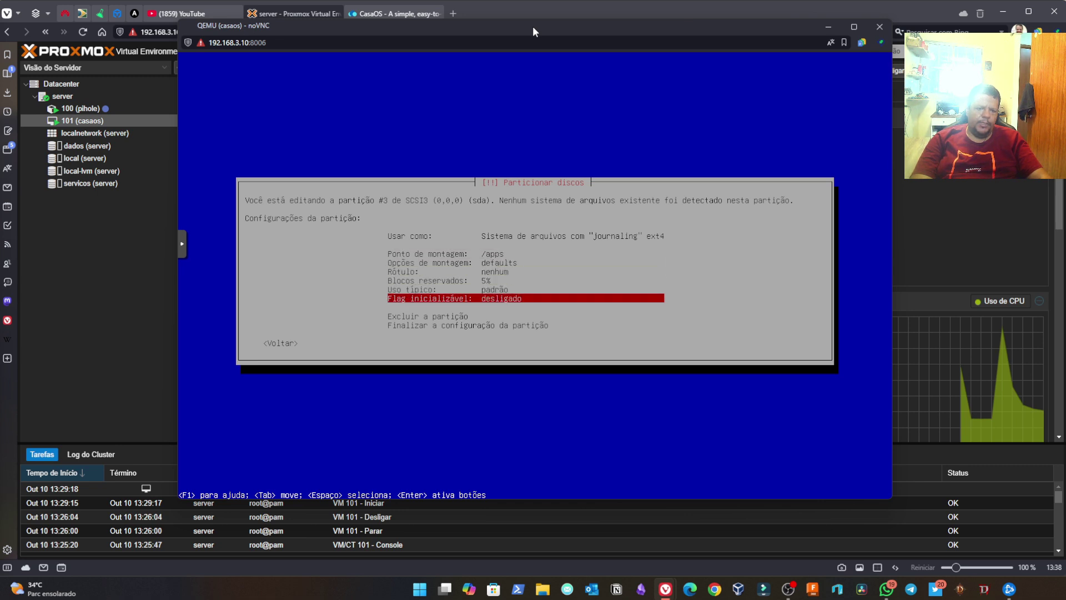
pyautogui.press('Return')
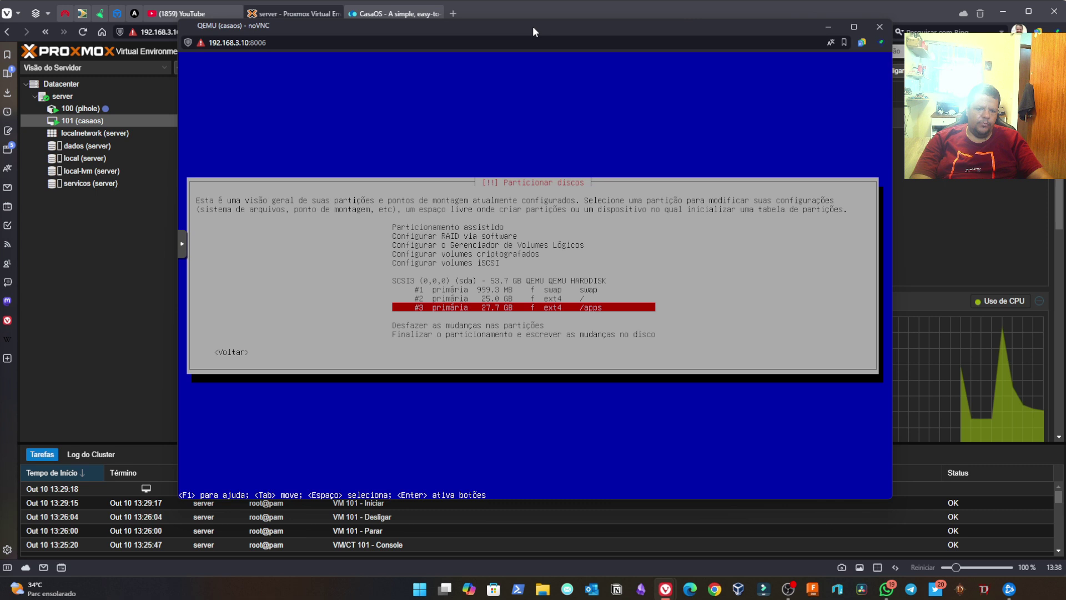
# Finalize the partitioning and confirm writing the changes to the disk
pyautogui.press('Down')
pyautogui.press('Down')
pyautogui.press('Down')
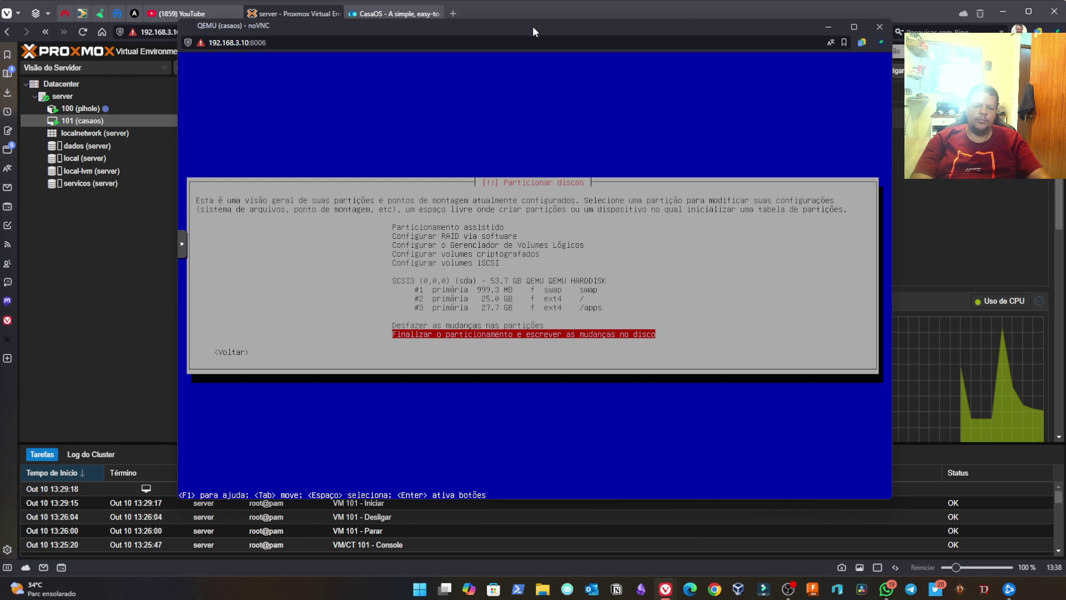
pyautogui.press('Return')
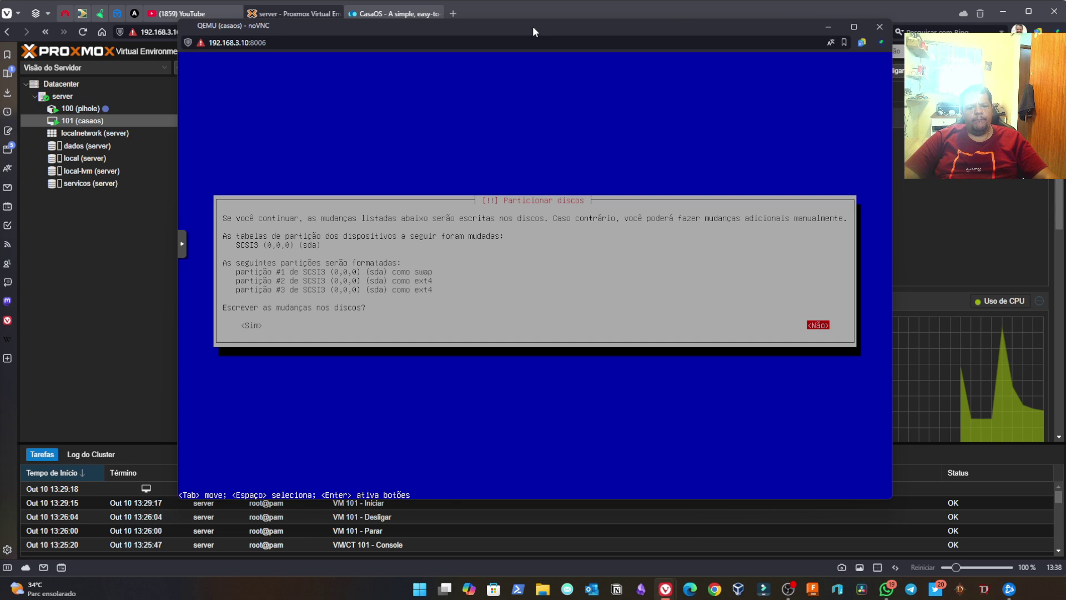
pyautogui.press('Tab')
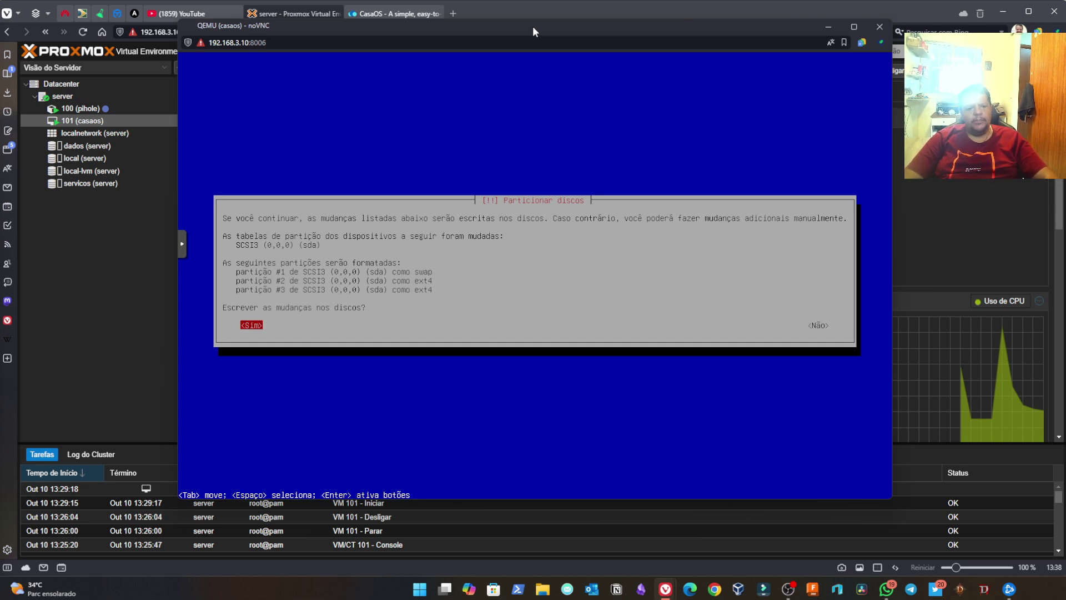
pyautogui.press('Return')
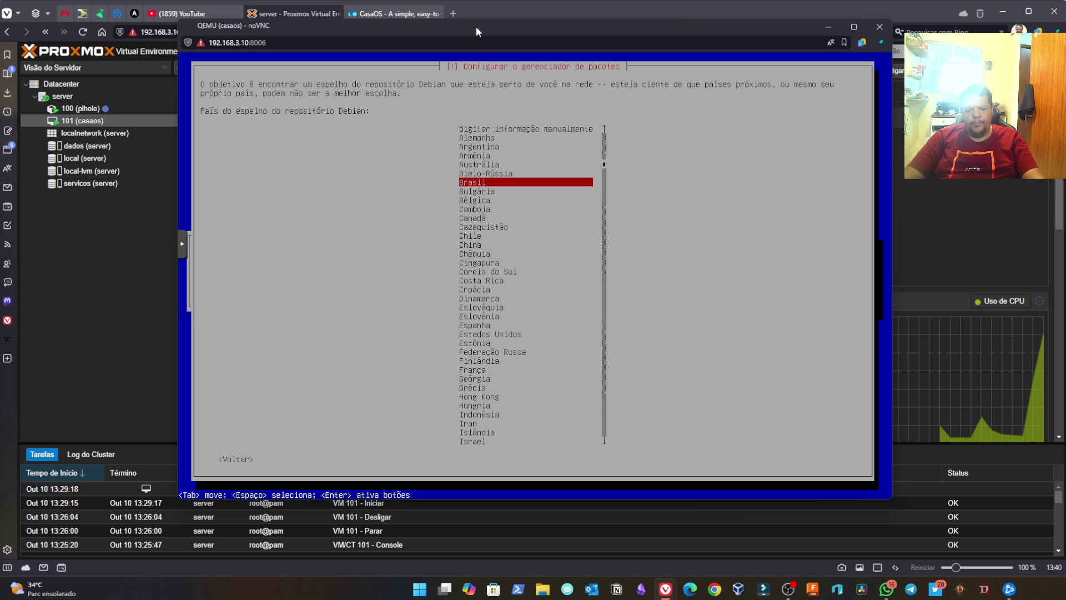
# Choose Brasil as the country of the Debian repository mirror
pyautogui.press('Down')
pyautogui.press('Up')
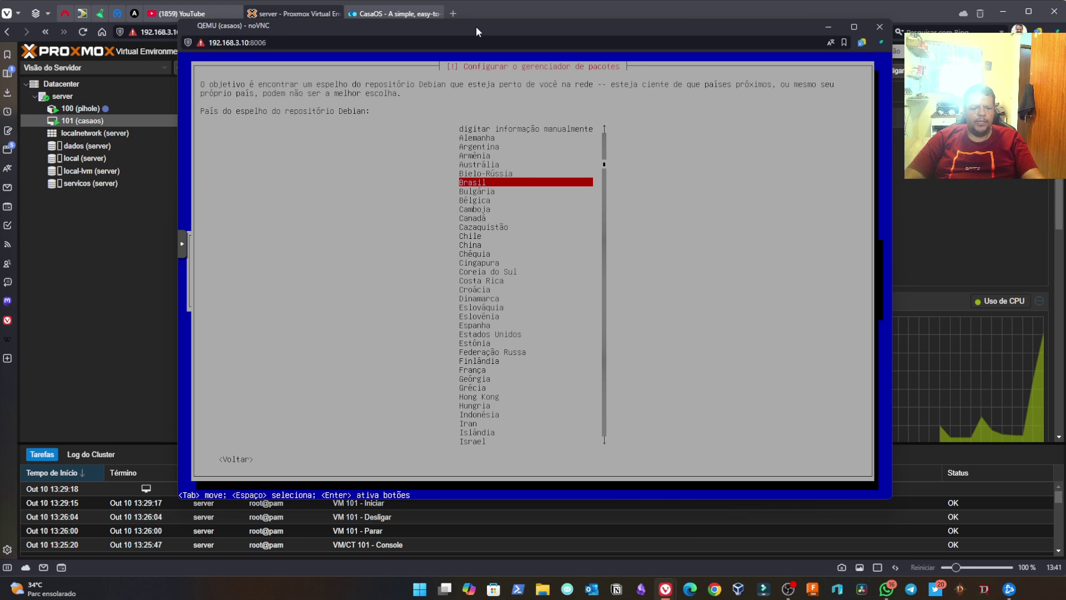
pyautogui.press('Return')
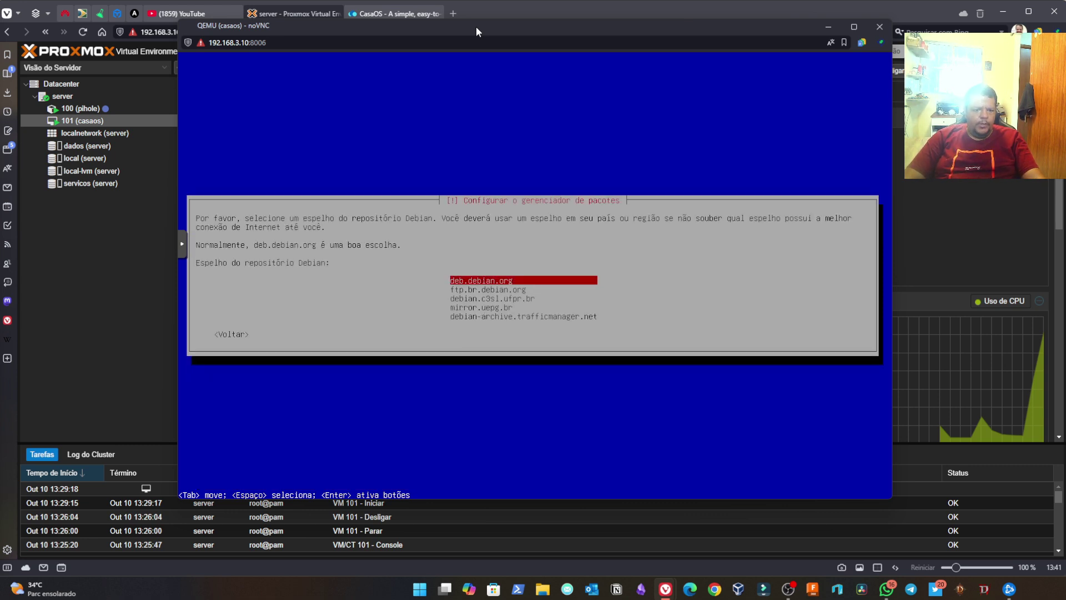
# Select deb.debian.org as the Debian repository mirror and continue with the HTTP proxy left blank
pyautogui.press('Down')
pyautogui.press('Down')
pyautogui.press('Down')
pyautogui.press('Down')
pyautogui.press('Up')
pyautogui.press('Up')
pyautogui.press('Up')
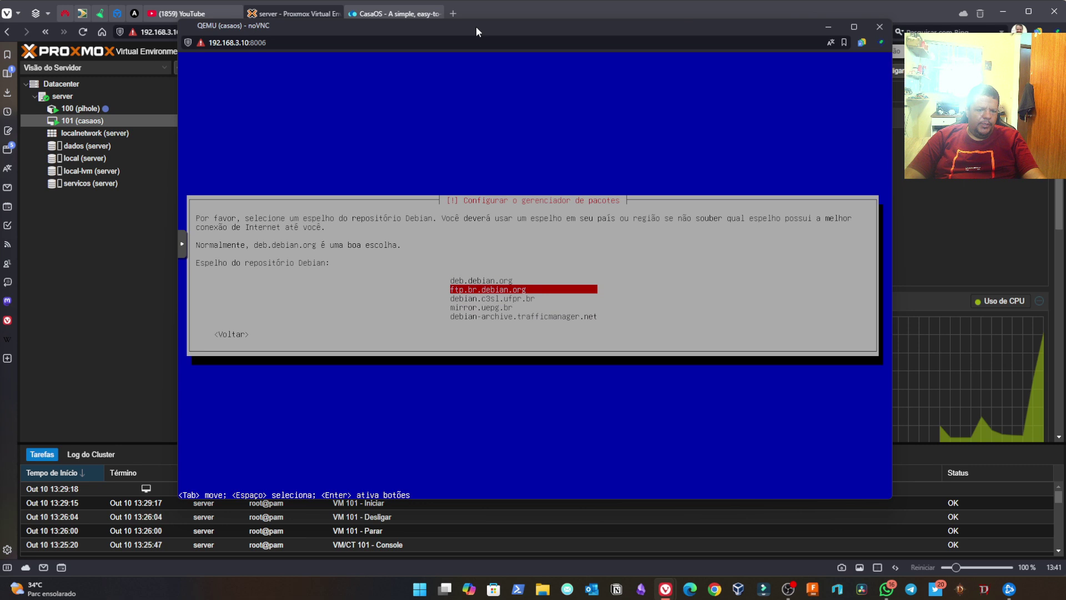
pyautogui.press('Up')
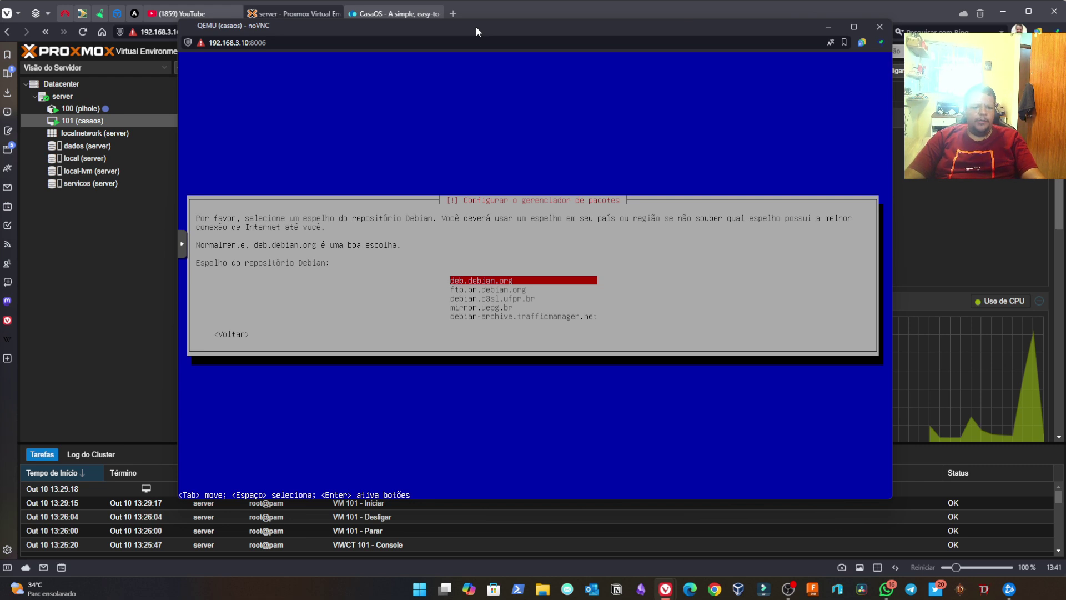
pyautogui.press('Return')
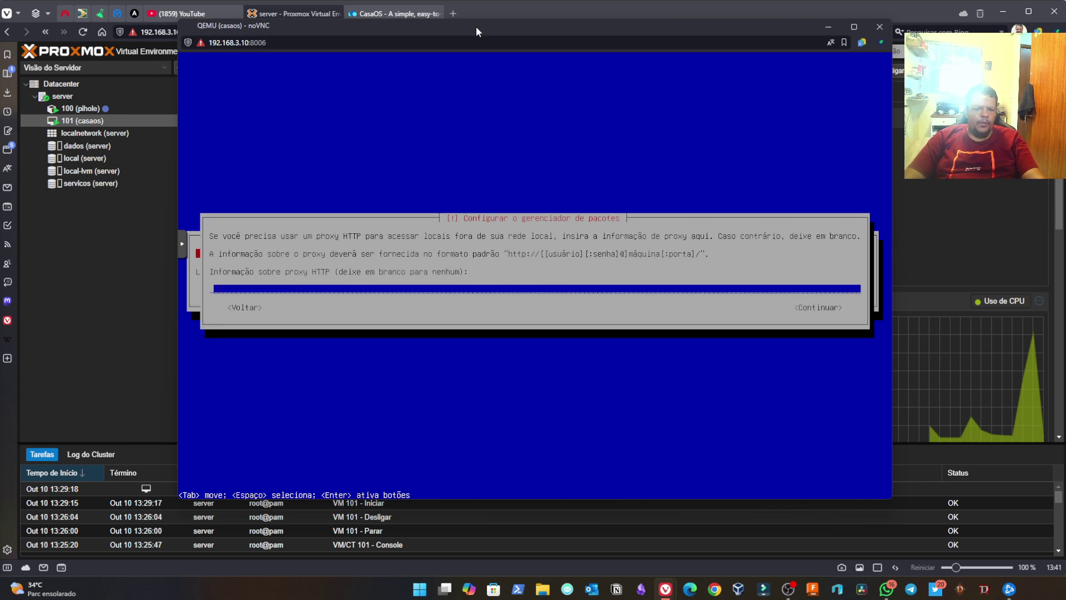
pyautogui.press('Return')
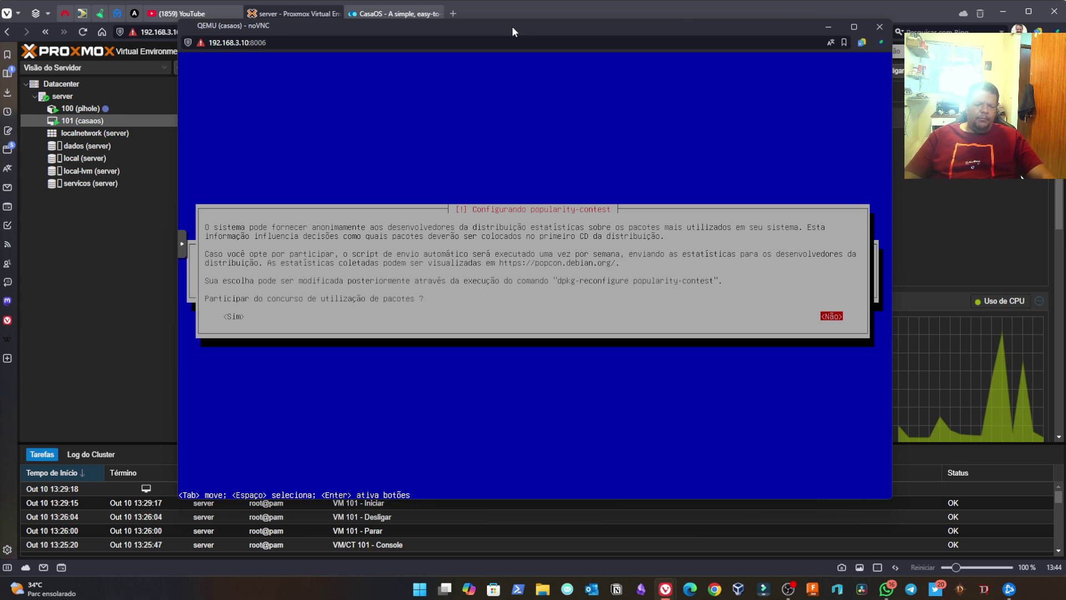
# Decline the package usage survey and deselect the Debian desktop environment and GNOME from the software to install
pyautogui.press('Return')
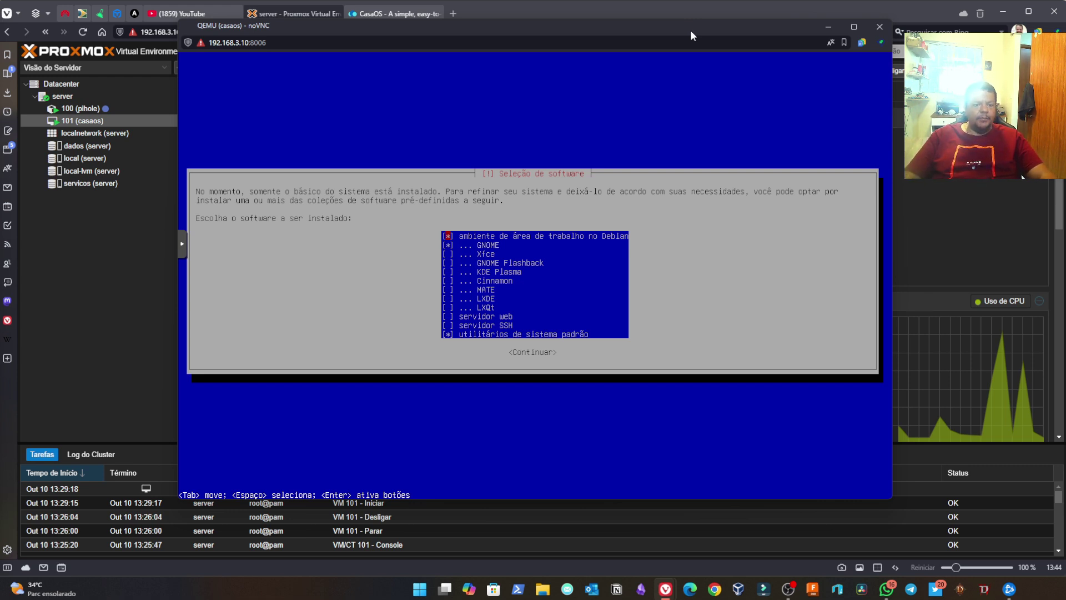
pyautogui.press('Down')
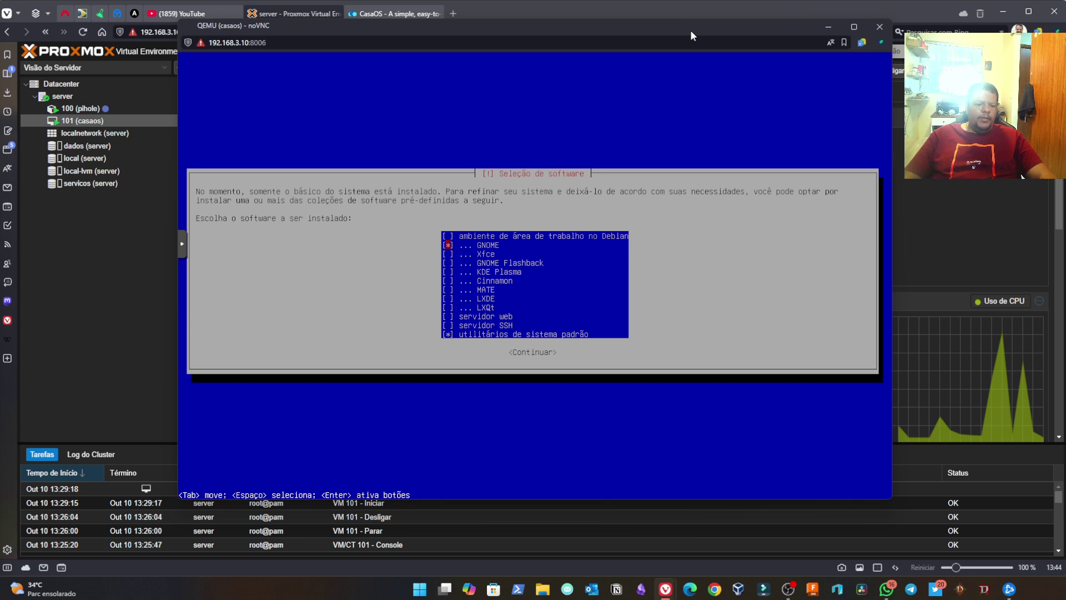
pyautogui.press('Up')
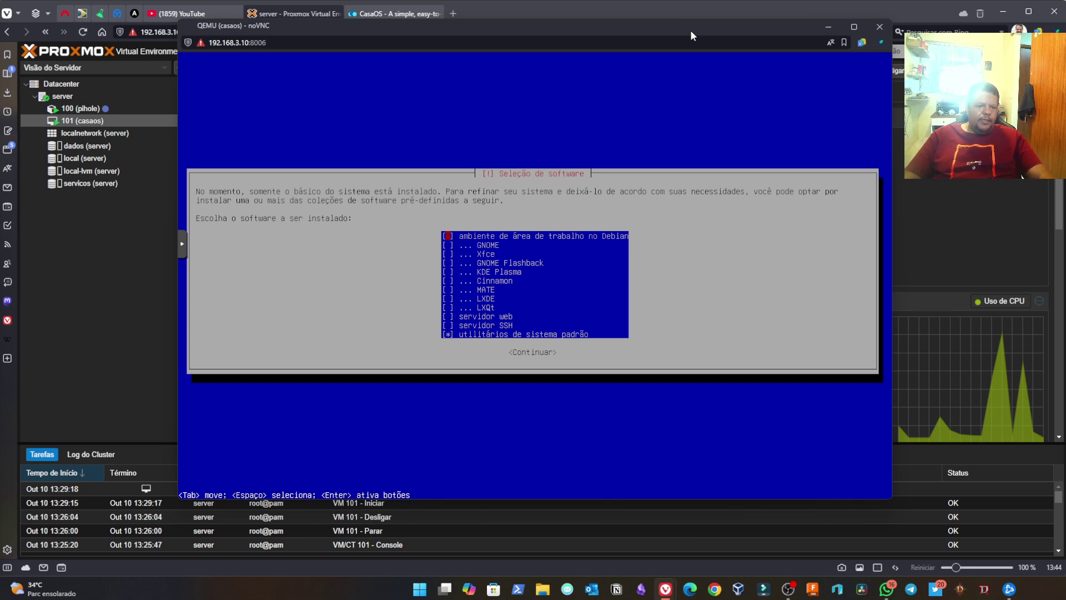
# Add the SSH server to the software selection, keep the standard system utilities, and continue the installation
pyautogui.press('Down')
pyautogui.press('Down')
pyautogui.press('Down')
pyautogui.press('Down')
pyautogui.press('Down')
pyautogui.press('Down')
pyautogui.press('Down')
pyautogui.press('Down')
pyautogui.press('Up')
pyautogui.press('Up')
pyautogui.press('Up')
pyautogui.press('Up')
pyautogui.press('Up')
pyautogui.press('Up')
pyautogui.press('Up')
pyautogui.press('Up')
pyautogui.press('Down')
pyautogui.press('Down')
pyautogui.press('Down')
pyautogui.press('Down')
pyautogui.press('Down')
pyautogui.press('Down')
pyautogui.press('Down')
pyautogui.press('Down')
pyautogui.press('Down')
pyautogui.press('Down')
pyautogui.press('Down')
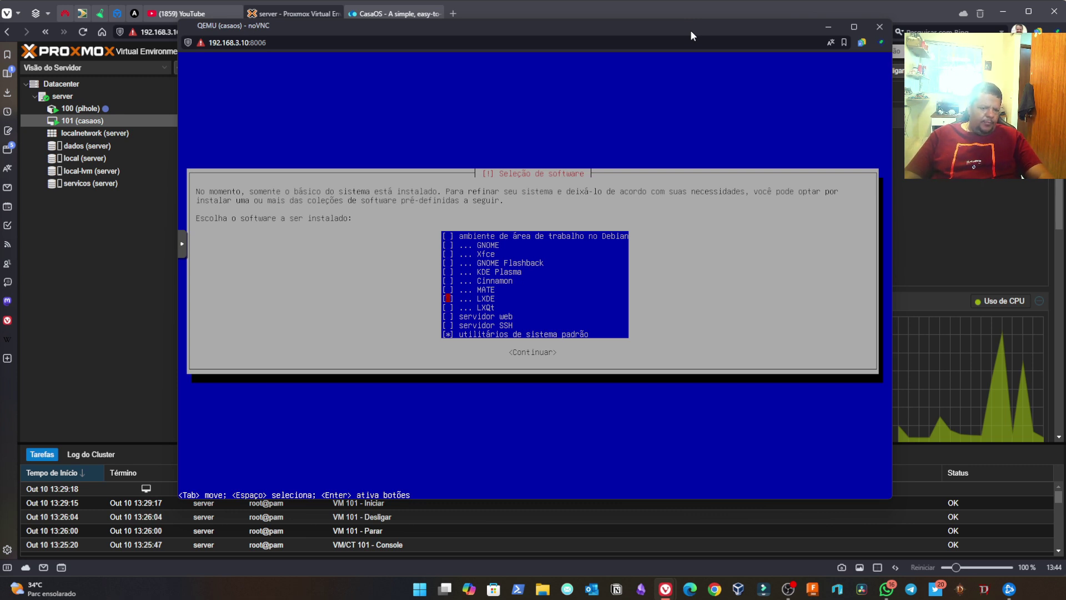
pyautogui.press('Up')
pyautogui.press('Down')
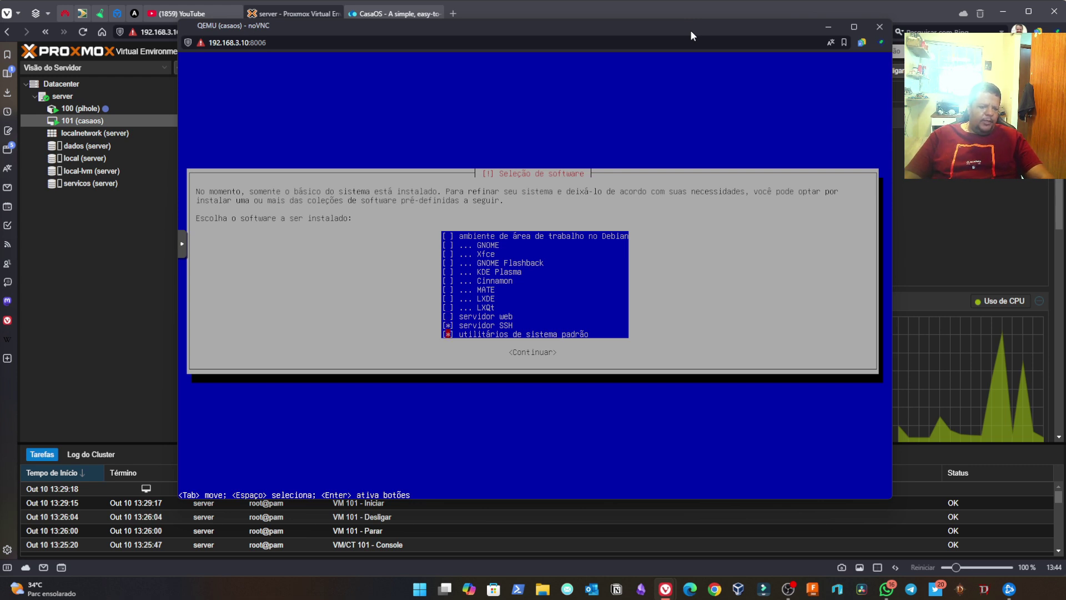
pyautogui.press('Tab')
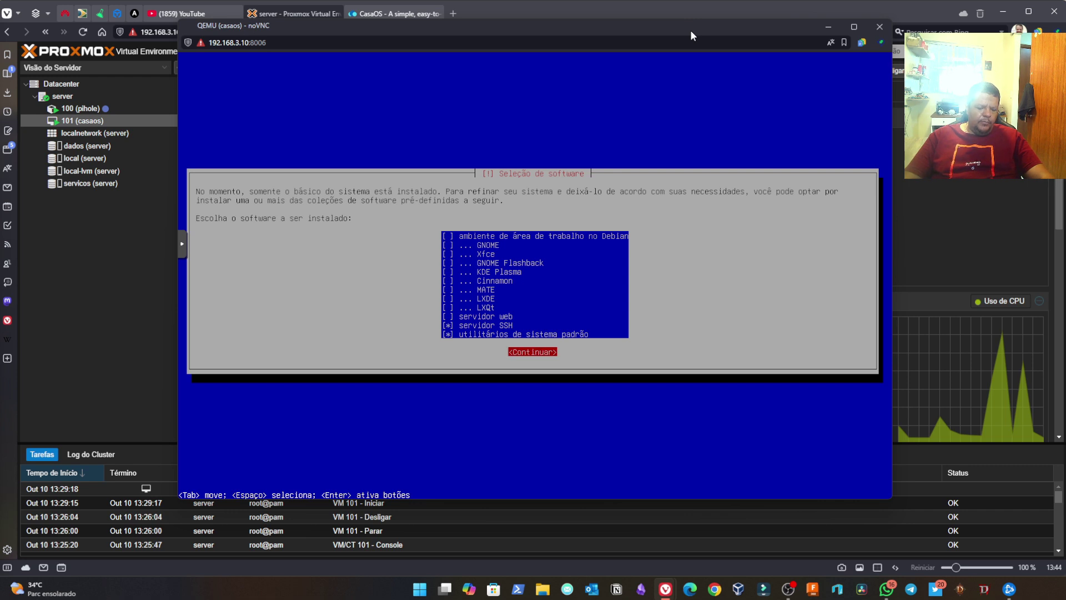
pyautogui.press('Return')
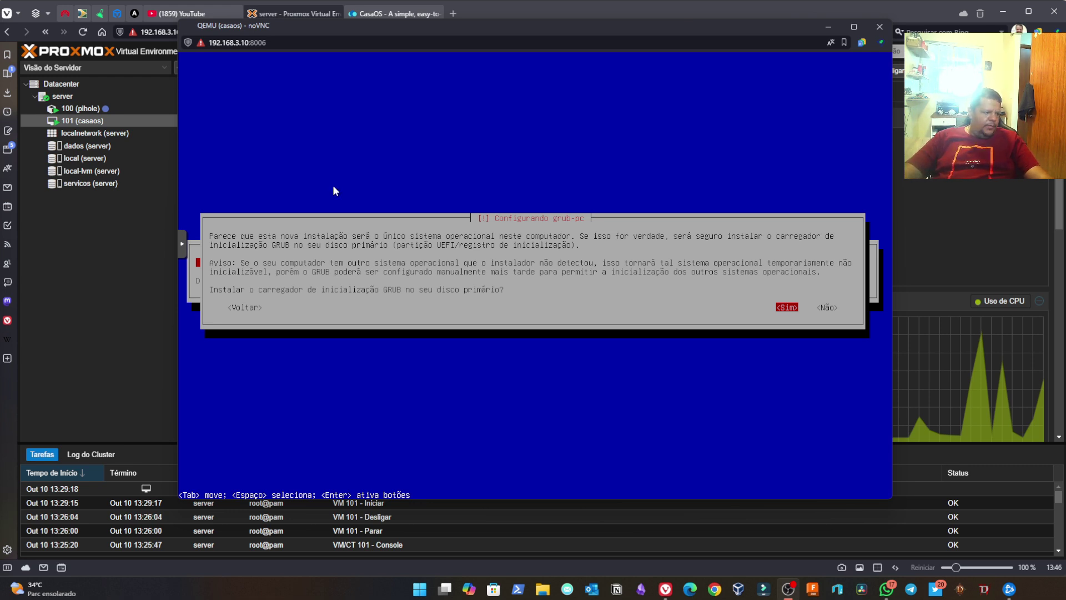
# Accept installing the GRUB boot loader on the primary disk and choose /dev/sda as its device
pyautogui.click(559, 68)
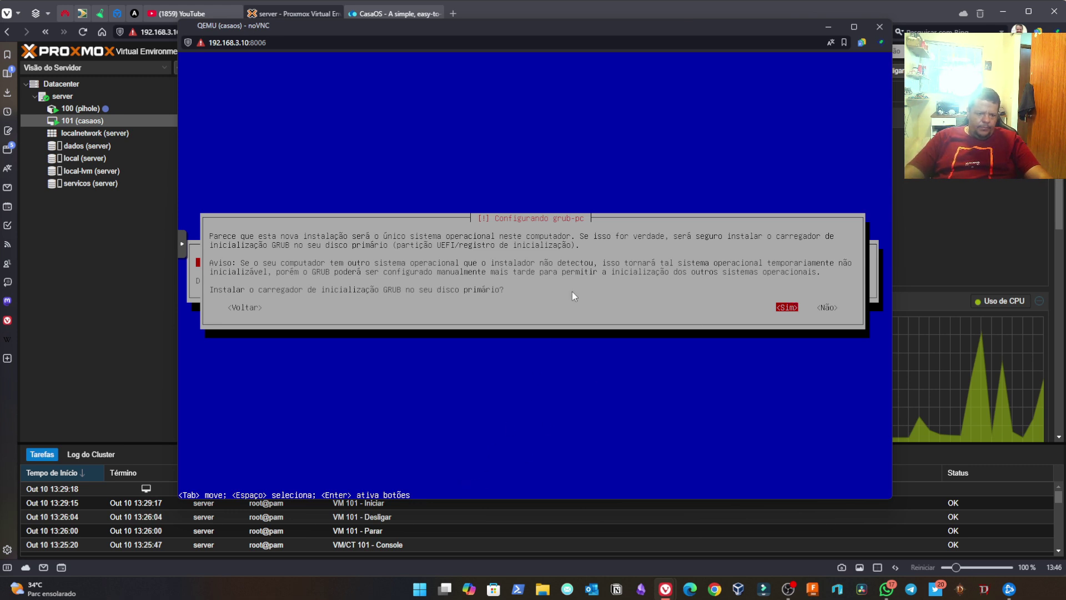
pyautogui.press('Tab')
pyautogui.press('Tab')
pyautogui.press('Tab')
pyautogui.press('Tab')
pyautogui.press('Tab')
pyautogui.press('Tab')
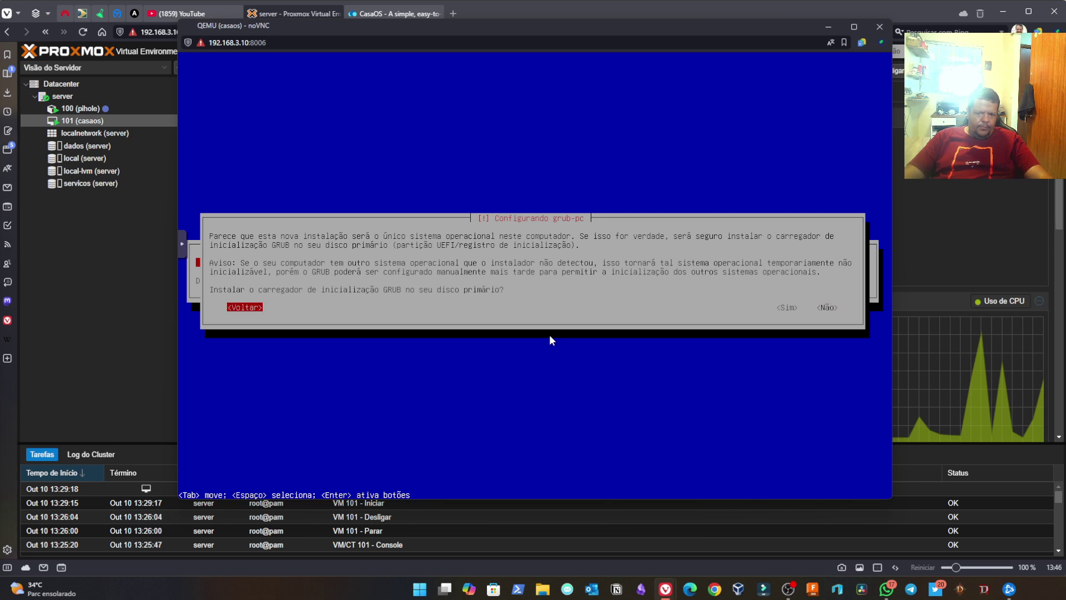
pyautogui.press('Return')
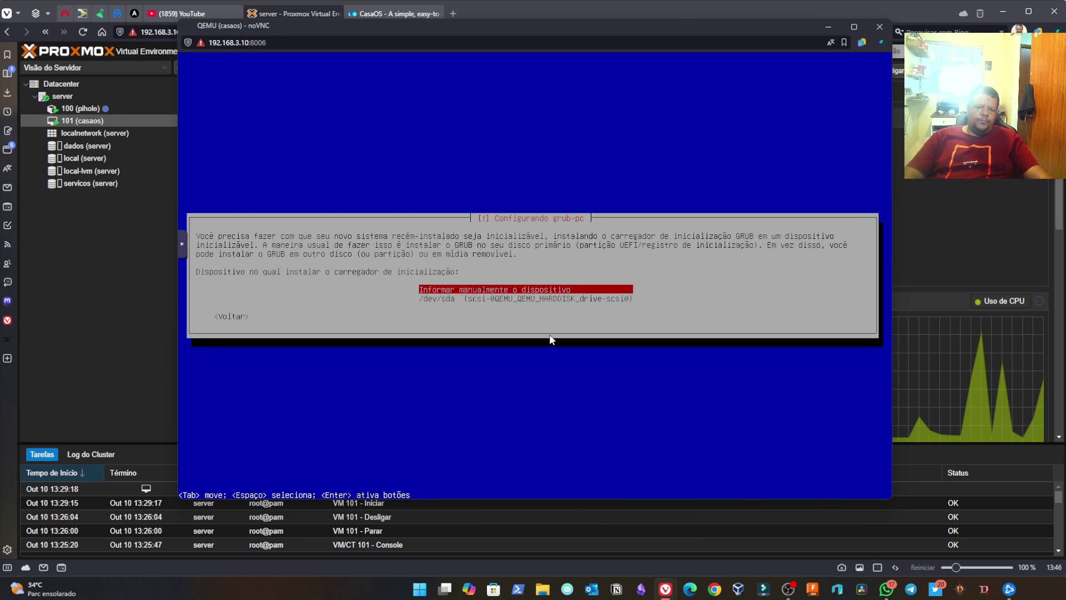
pyautogui.press('Down')
pyautogui.press('Return')
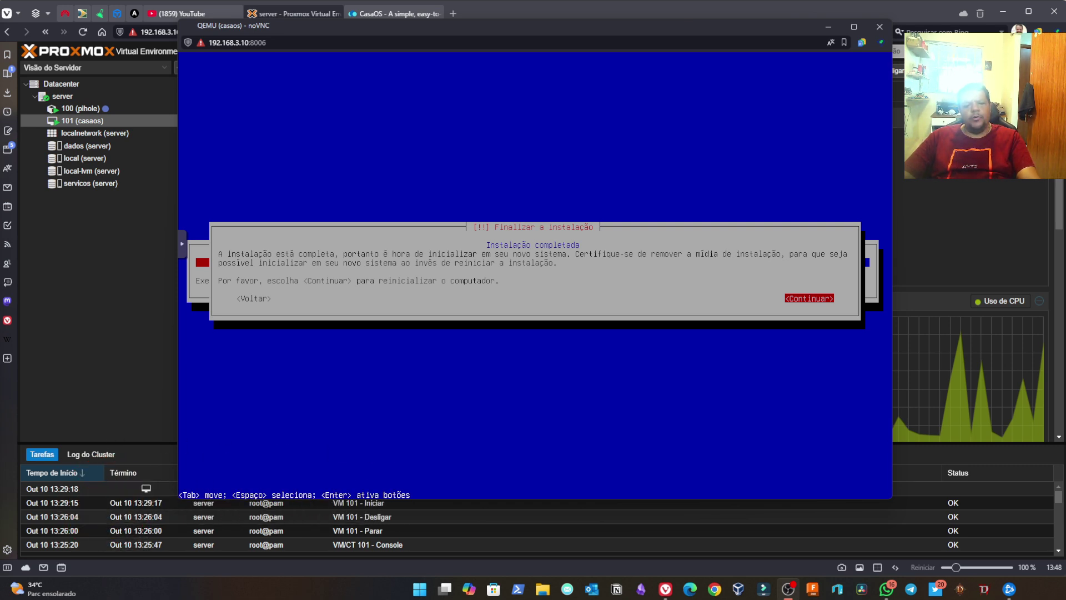
# Finish the installation and reboot the virtual machine into the new Debian system
pyautogui.click(363, 27)
pyautogui.press('Return')
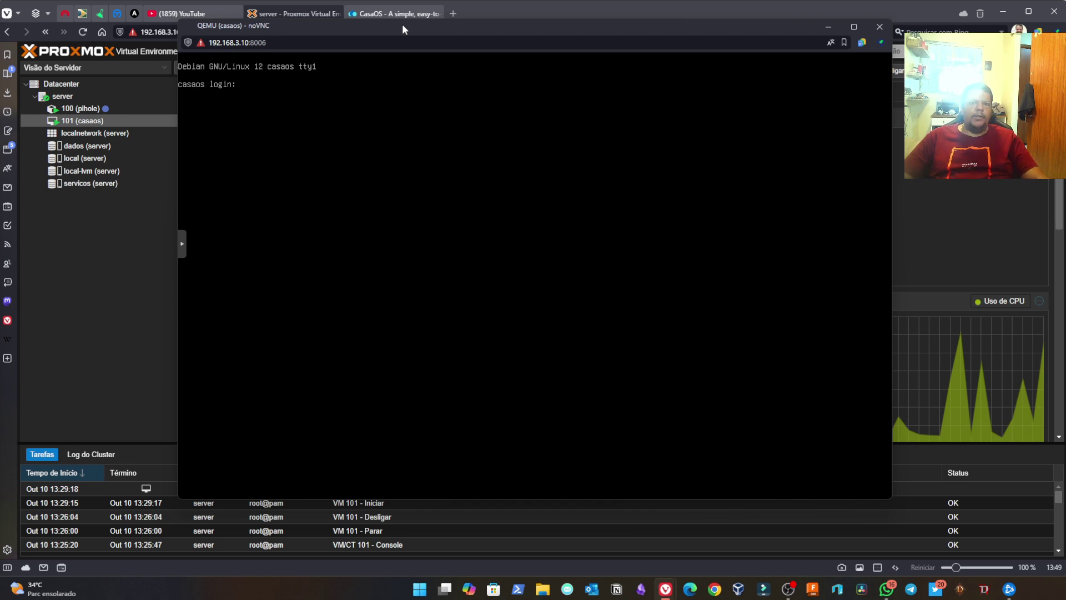
# Log in to the Debian console as casaos with the account password and switch to root with su, entering the root password
pyautogui.write('casaos')
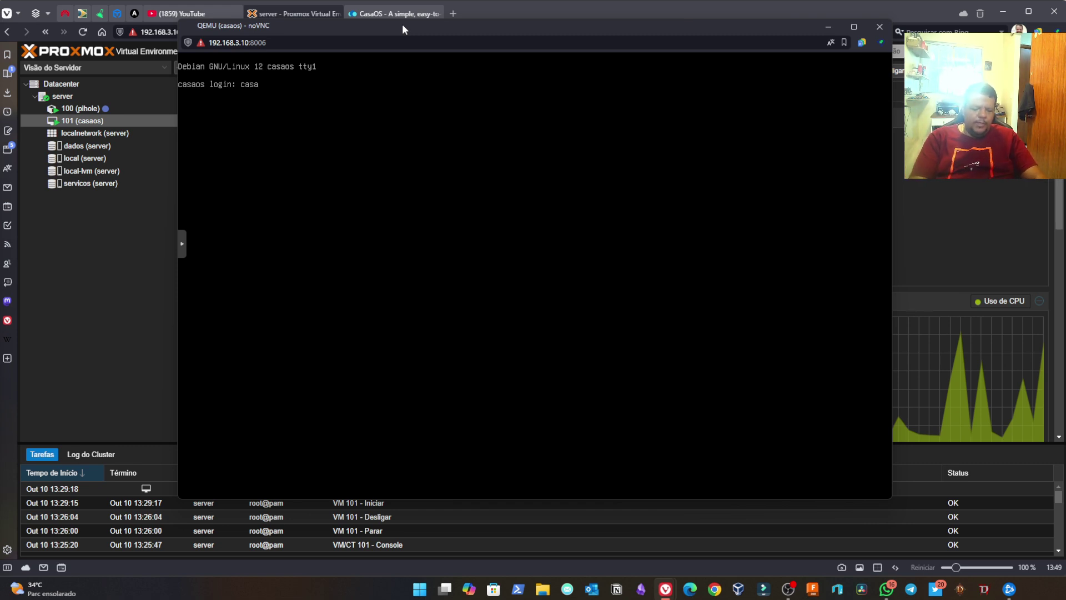
pyautogui.press('Return')
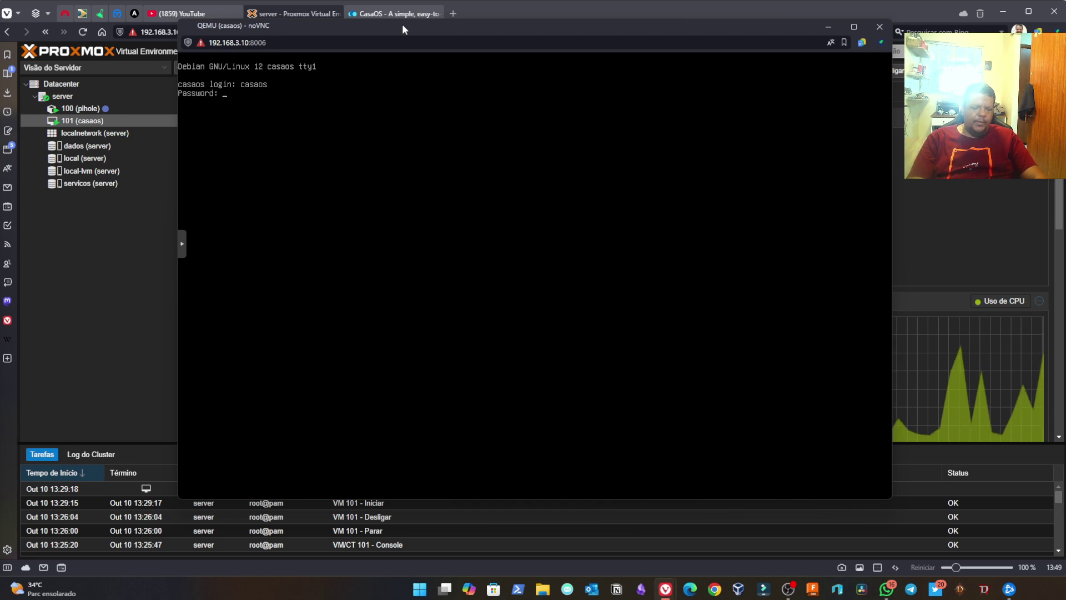
pyautogui.press('Return')
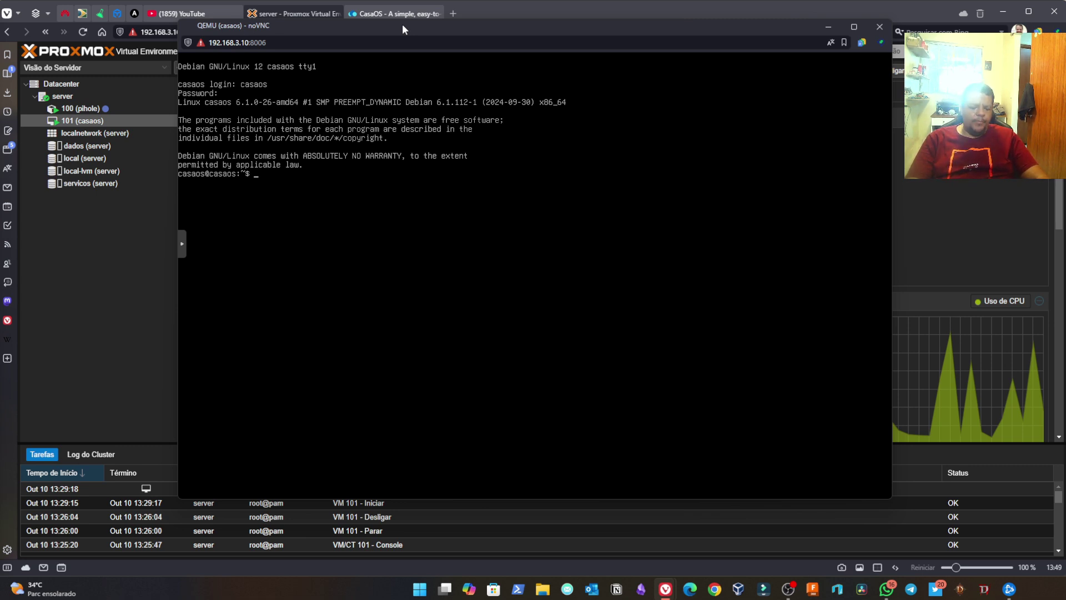
pyautogui.write('su')
pyautogui.press('Return')
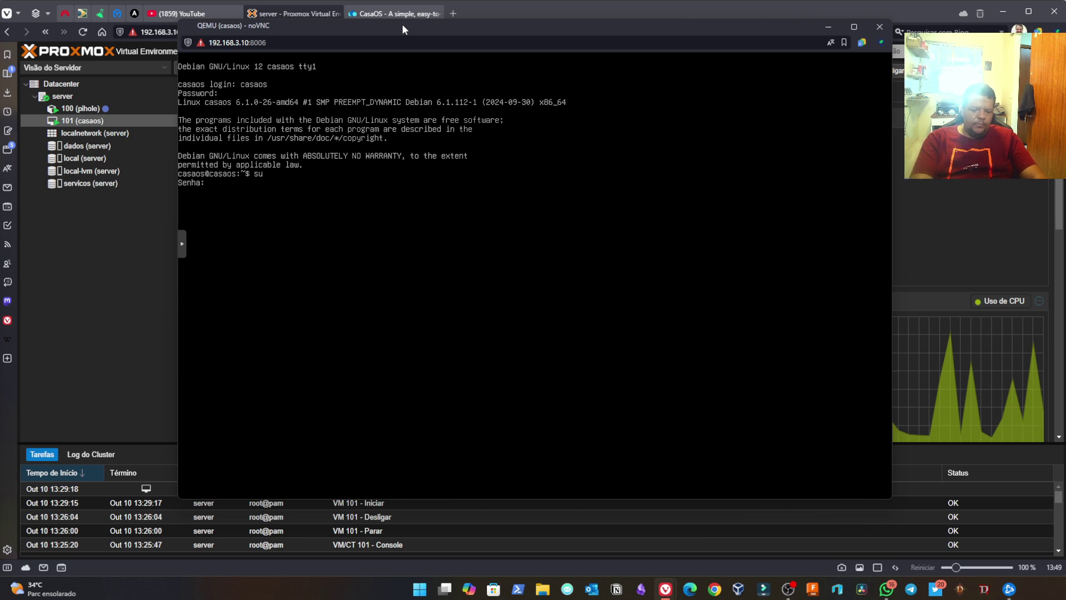
pyautogui.press('Return')
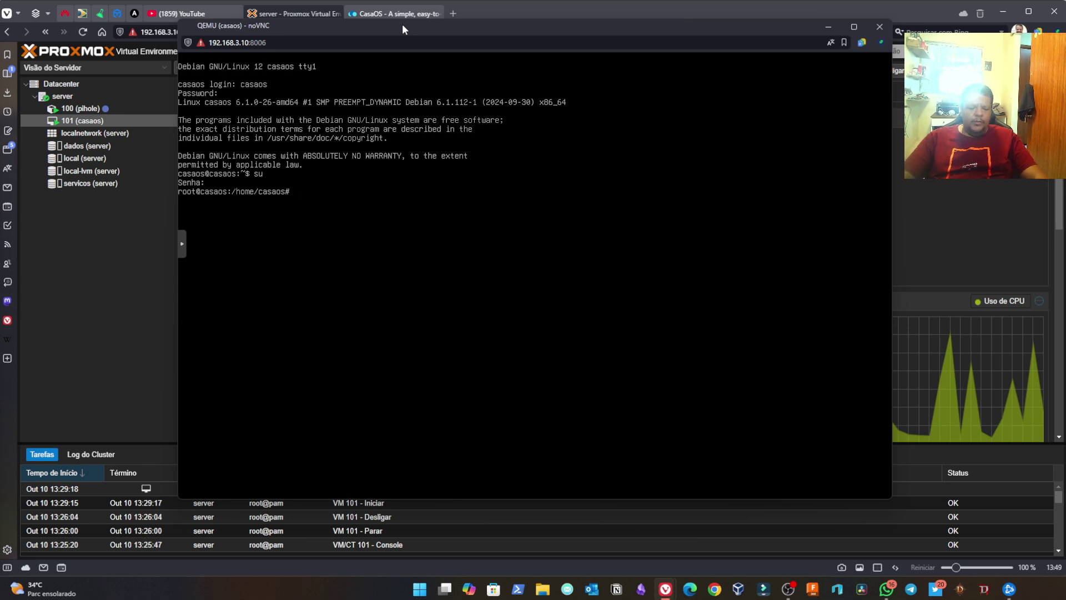
# Refresh the package lists with apt update and upgrade the installed packages with apt upgrade
pyautogui.write('apt')
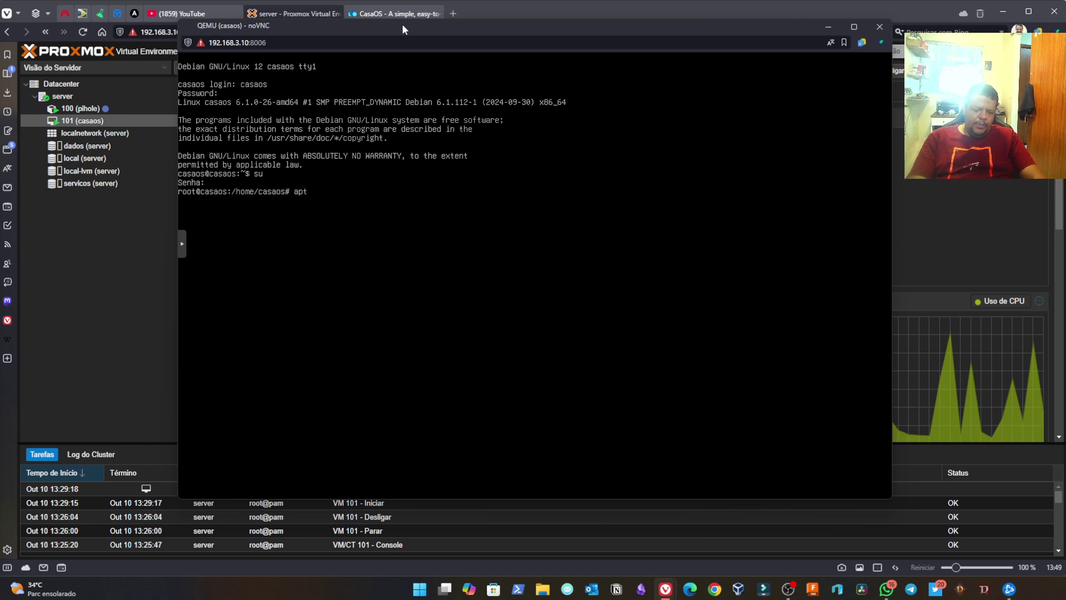
pyautogui.write(' update')
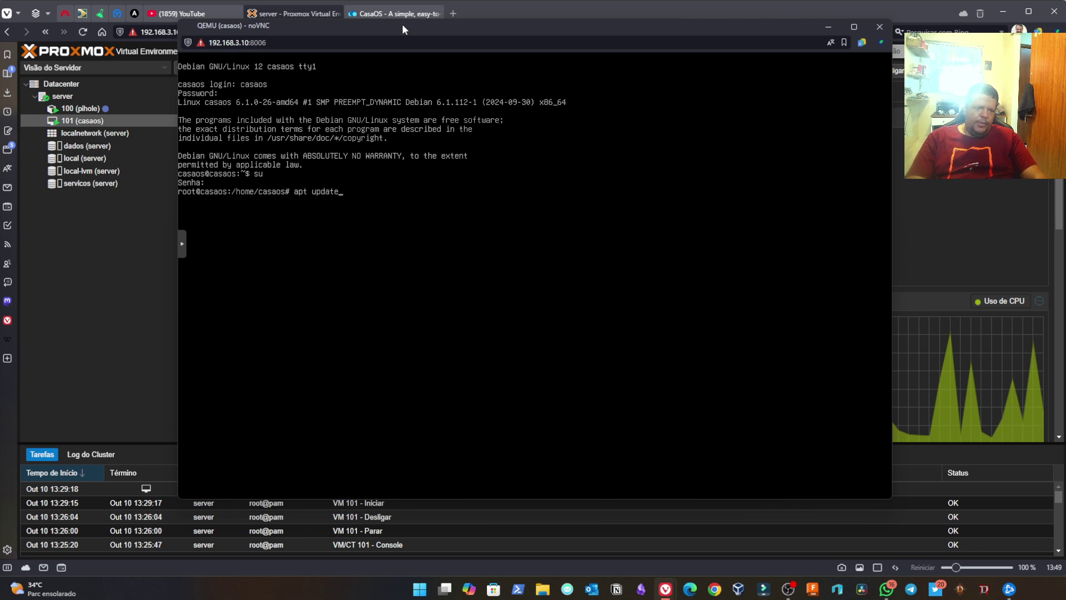
pyautogui.press('Return')
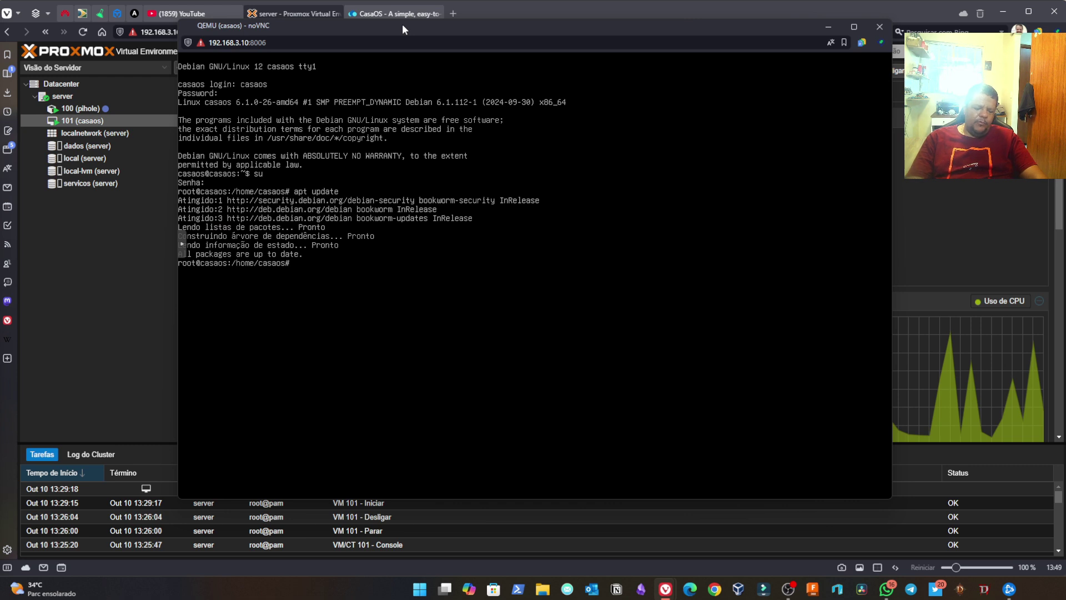
pyautogui.write('apt upgrade')
pyautogui.press('Return')
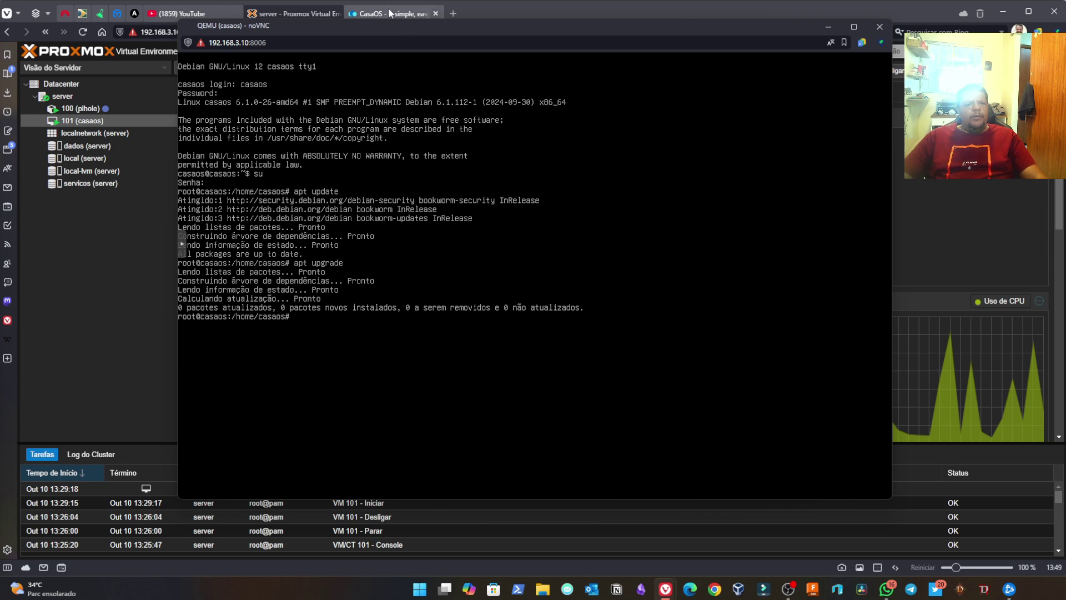
# Examine the curl part of the install command on the CasaOS website and return to the virtual machine console
pyautogui.click(391, 15)
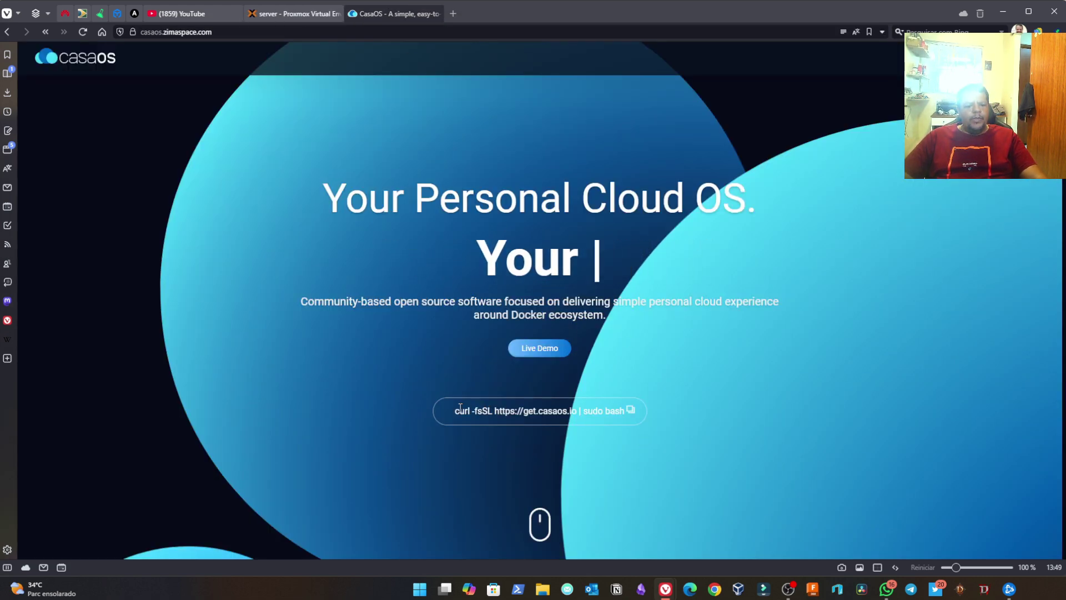
pyautogui.moveTo(457, 412)
pyautogui.mouseDown()
pyautogui.moveTo(635, 422)
pyautogui.moveTo(468, 417)
pyautogui.mouseUp()
pyautogui.click(280, 12)
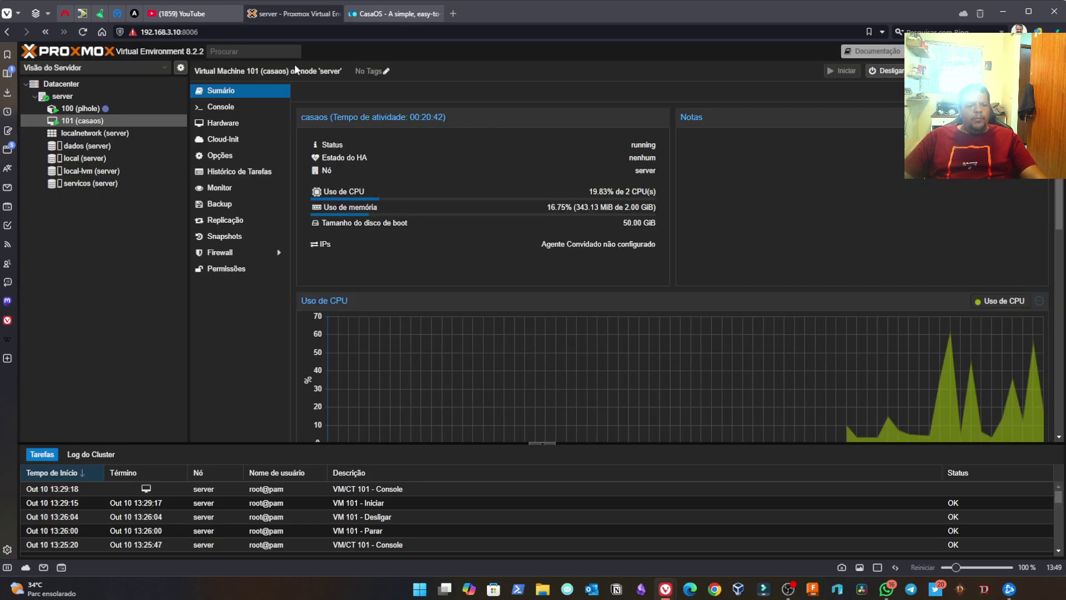
pyautogui.click(394, 7)
pyautogui.moveTo(665, 588)
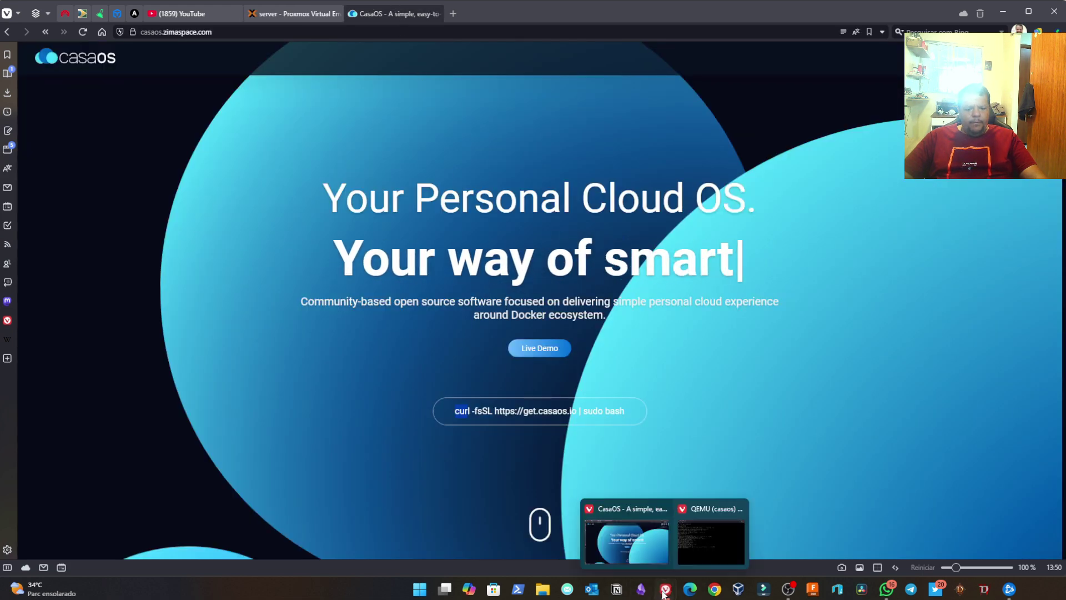
pyautogui.click(703, 542)
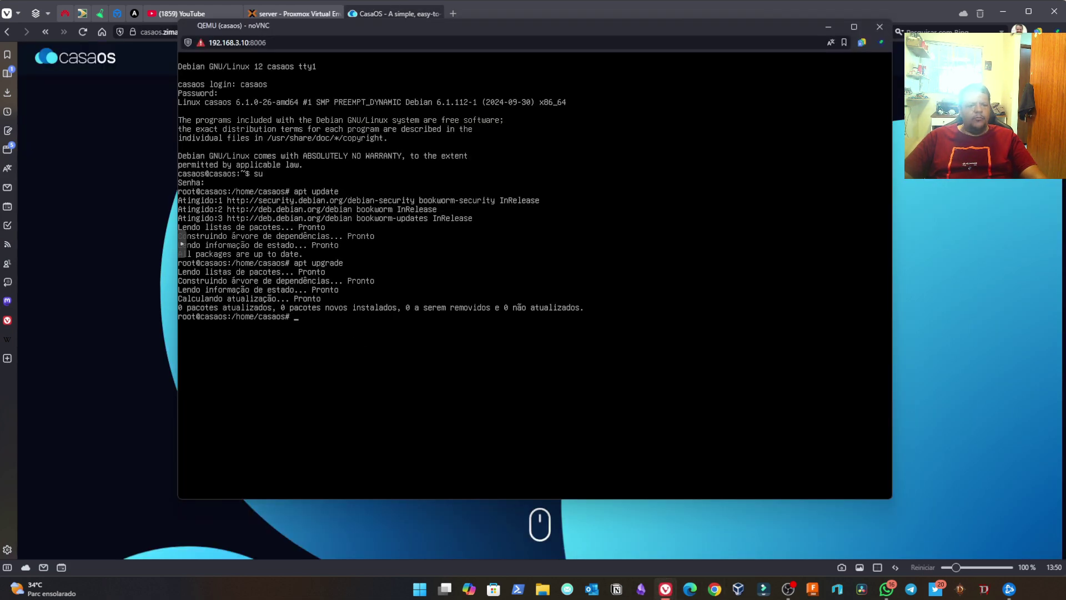
# Install curl with apt install curl, accept the additional package, and clear the terminal
pyautogui.write('ap')
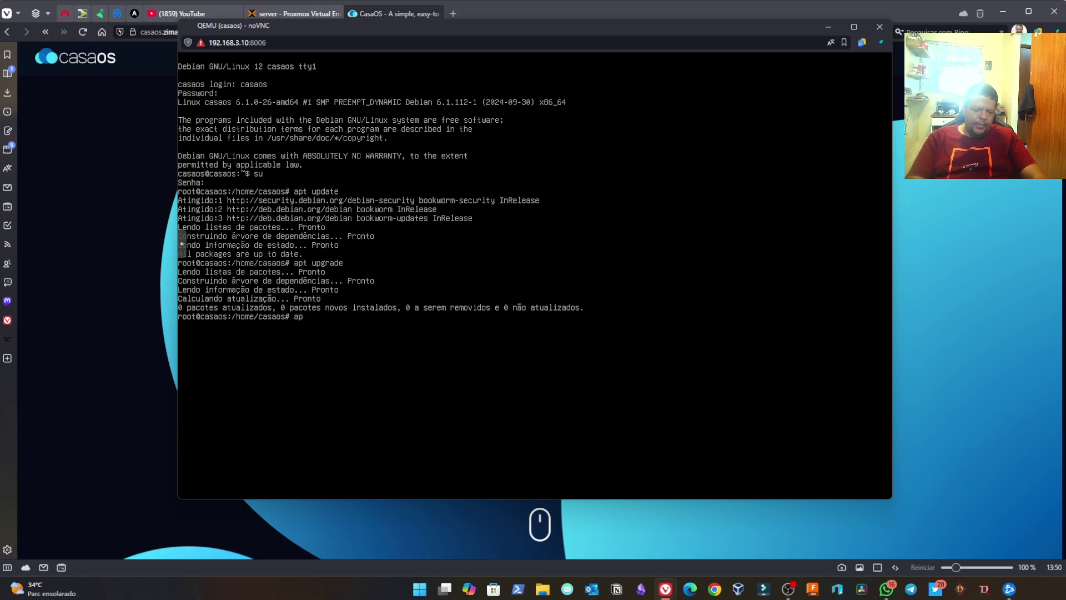
pyautogui.write('t install cu')
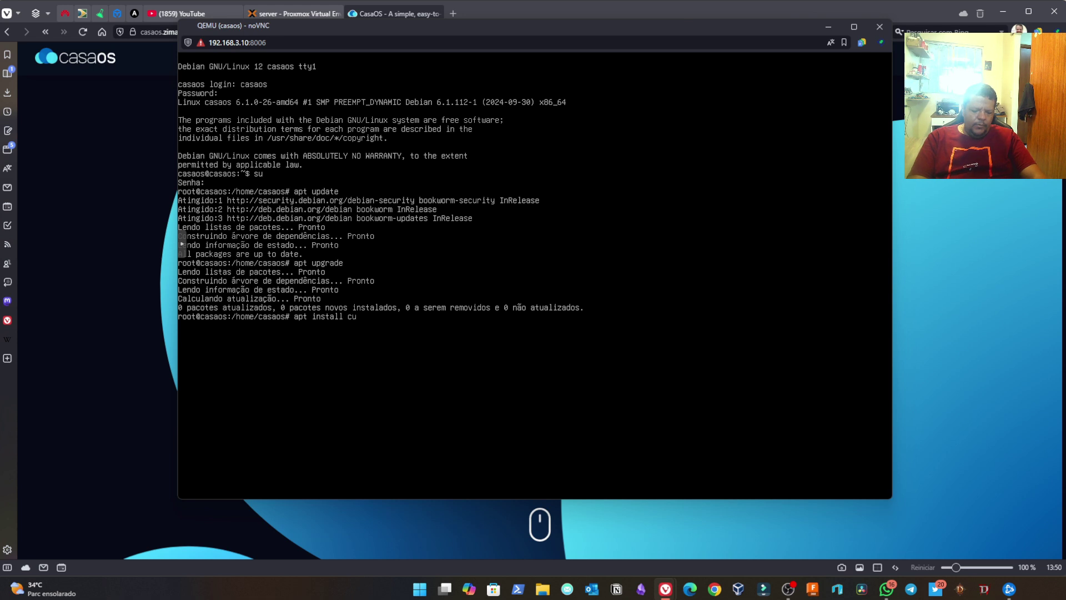
pyautogui.write('rl')
pyautogui.press('Return')
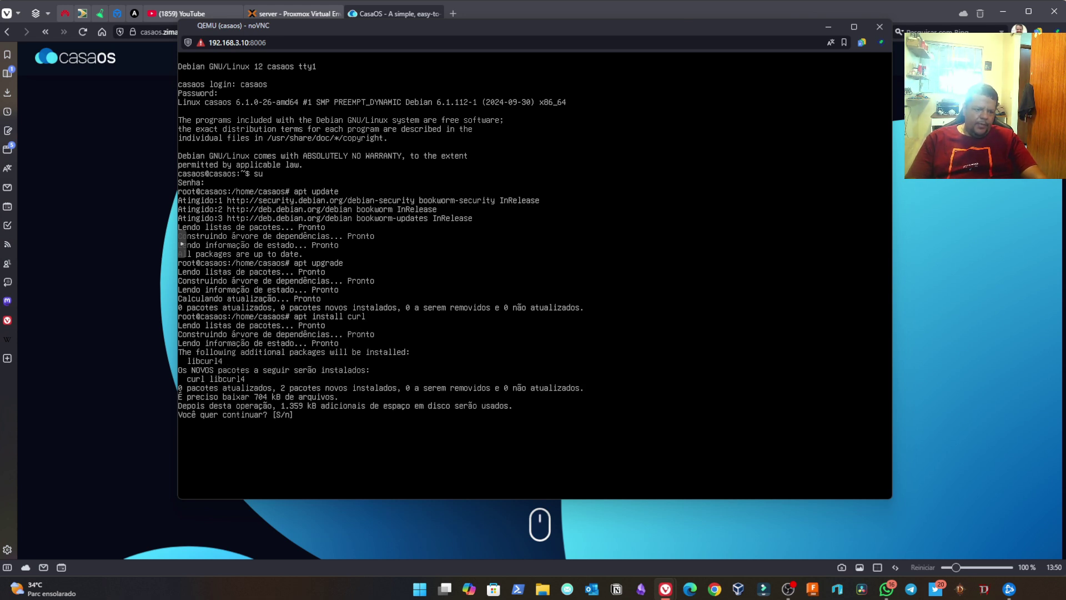
pyautogui.write('s')
pyautogui.press('Return')
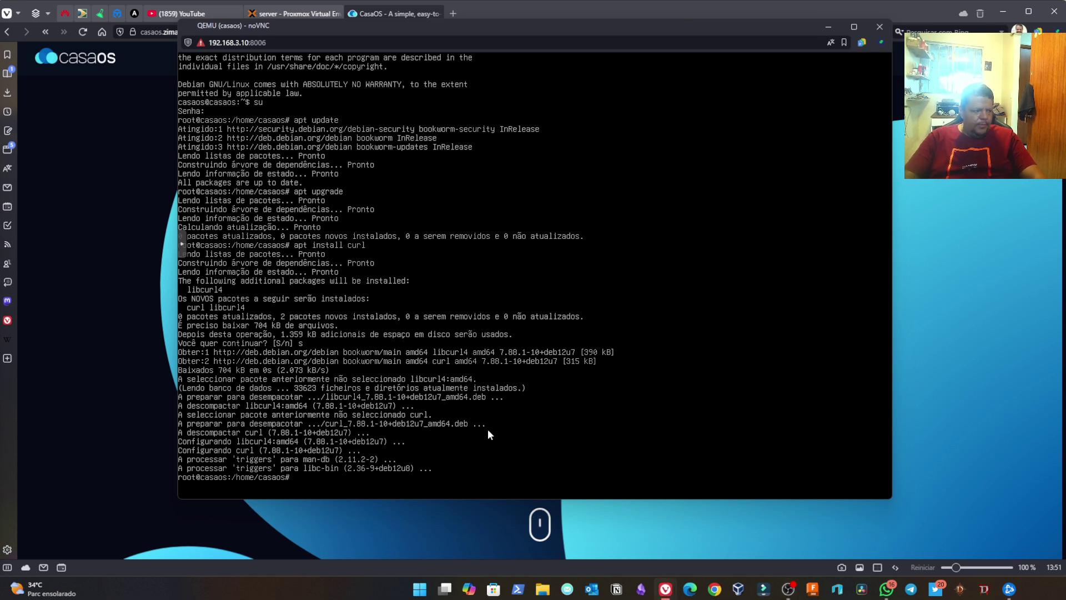
pyautogui.write('clear')
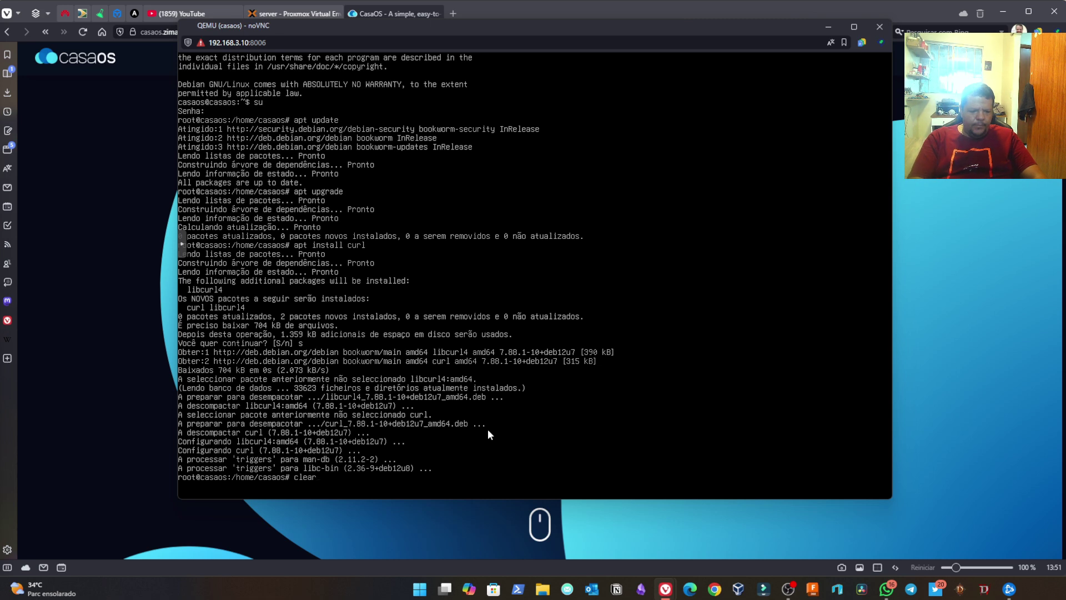
pyautogui.press('Return')
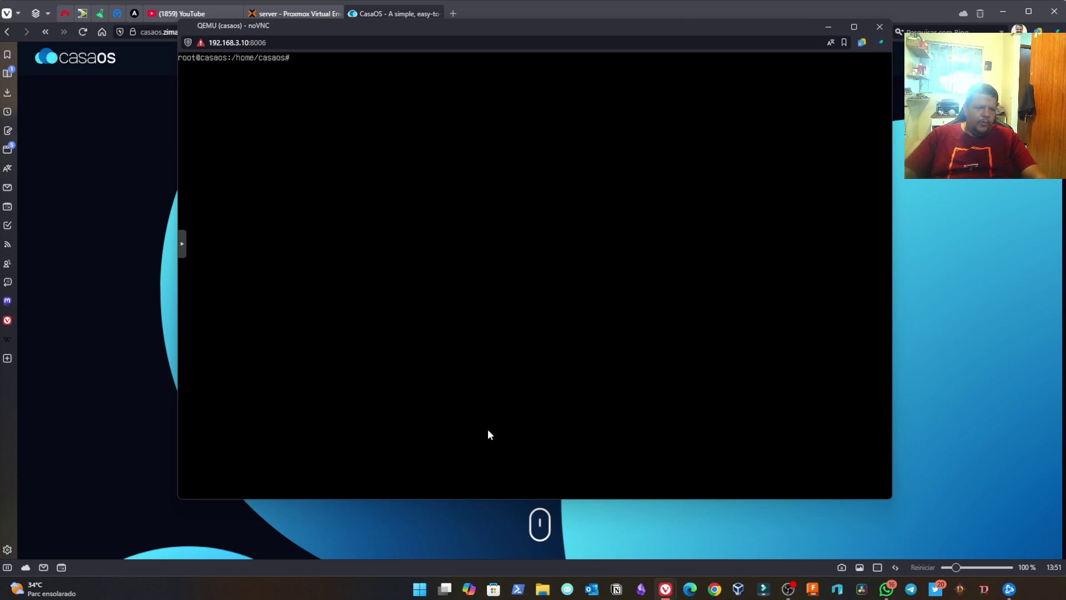
pyautogui.click(599, 9)
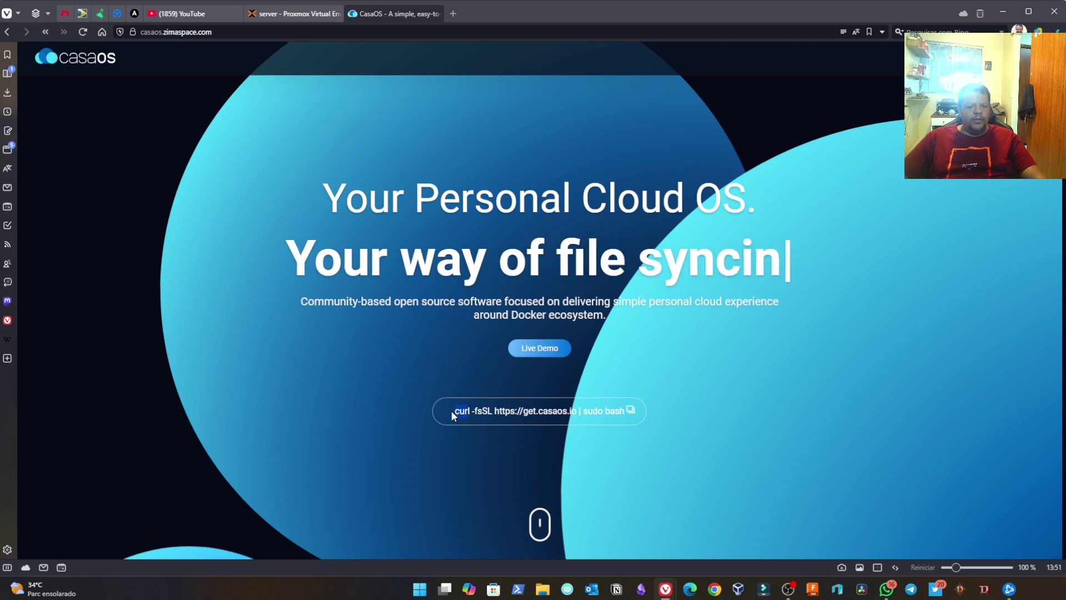
pyautogui.click(631, 411)
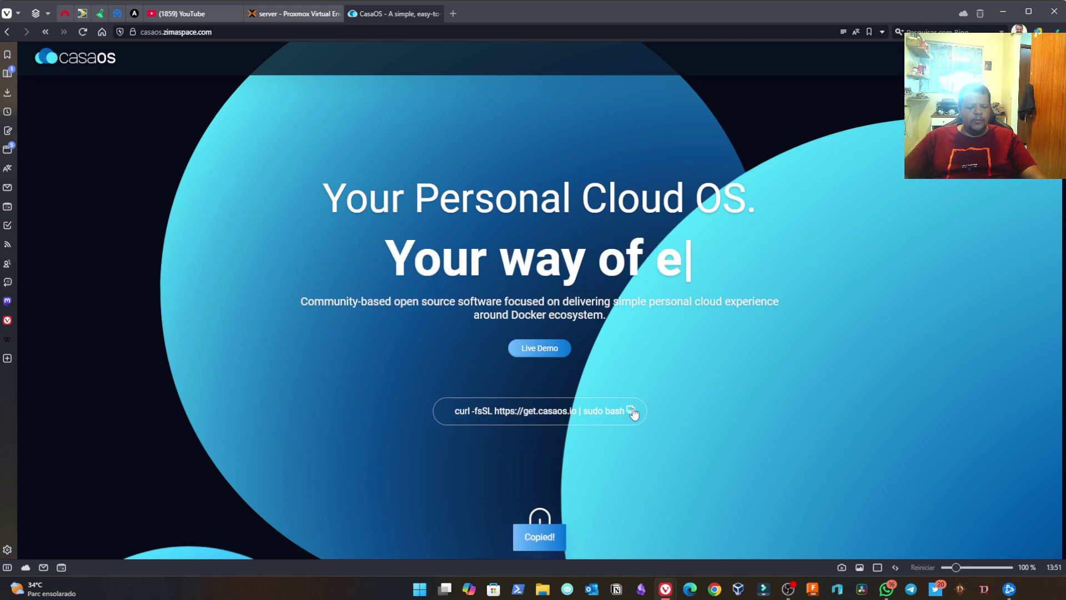
pyautogui.moveTo(451, 411); pyautogui.dragTo(625, 412)
pyautogui.rightClick(582, 411)
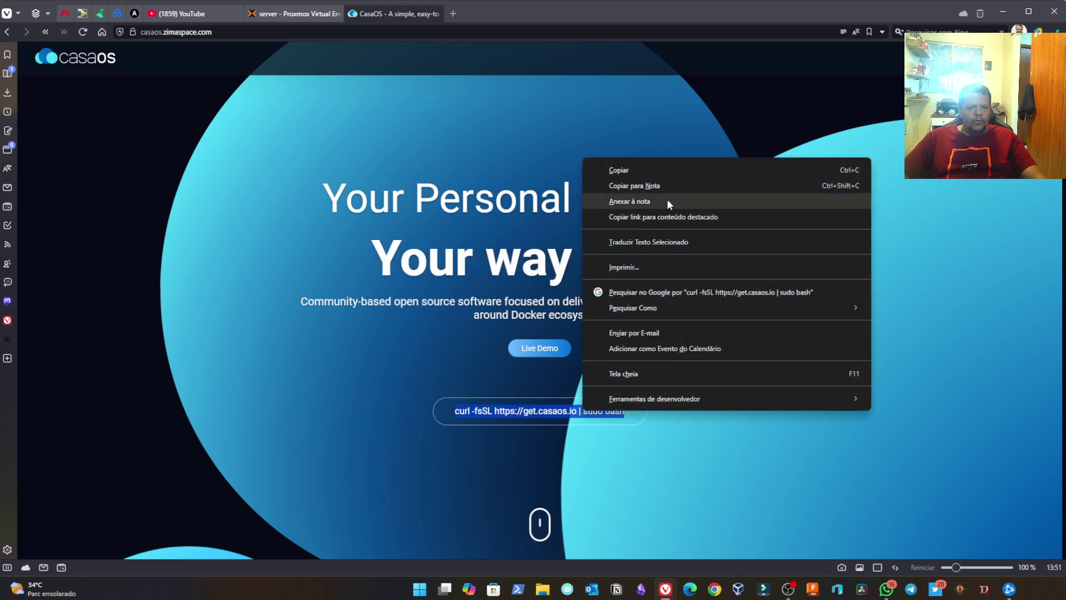
pyautogui.click(649, 166)
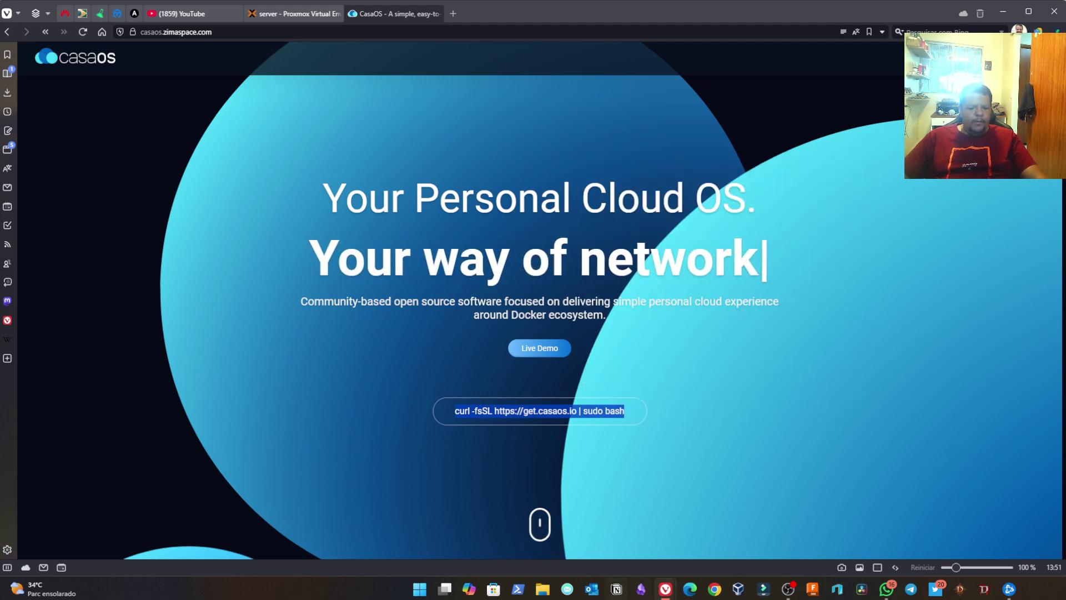
pyautogui.moveTo(665, 588)
pyautogui.click(701, 553)
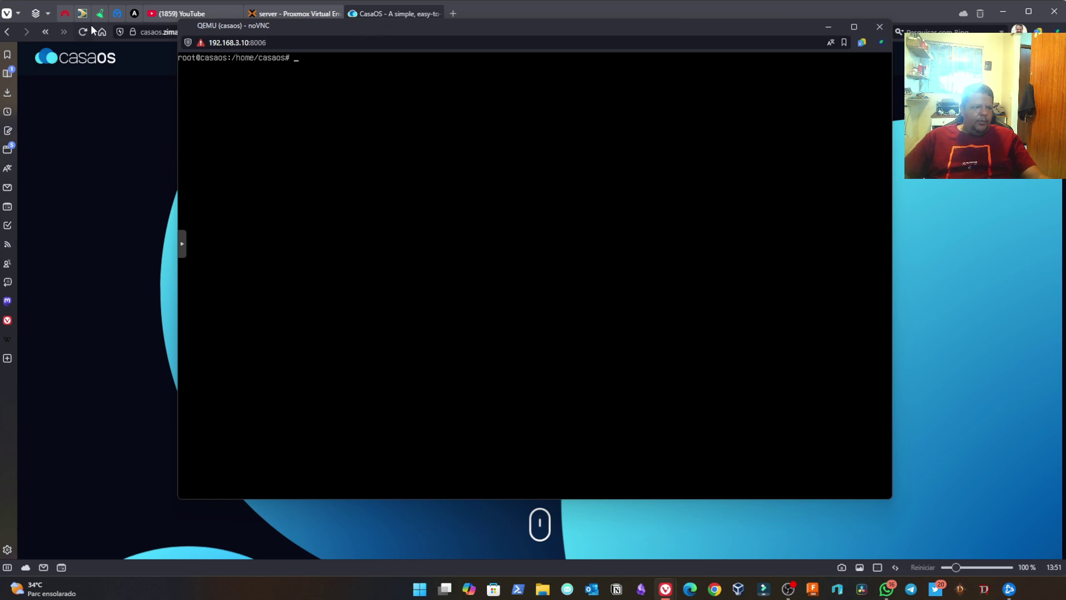
pyautogui.moveTo(283, 26); pyautogui.dragTo(311, 51)
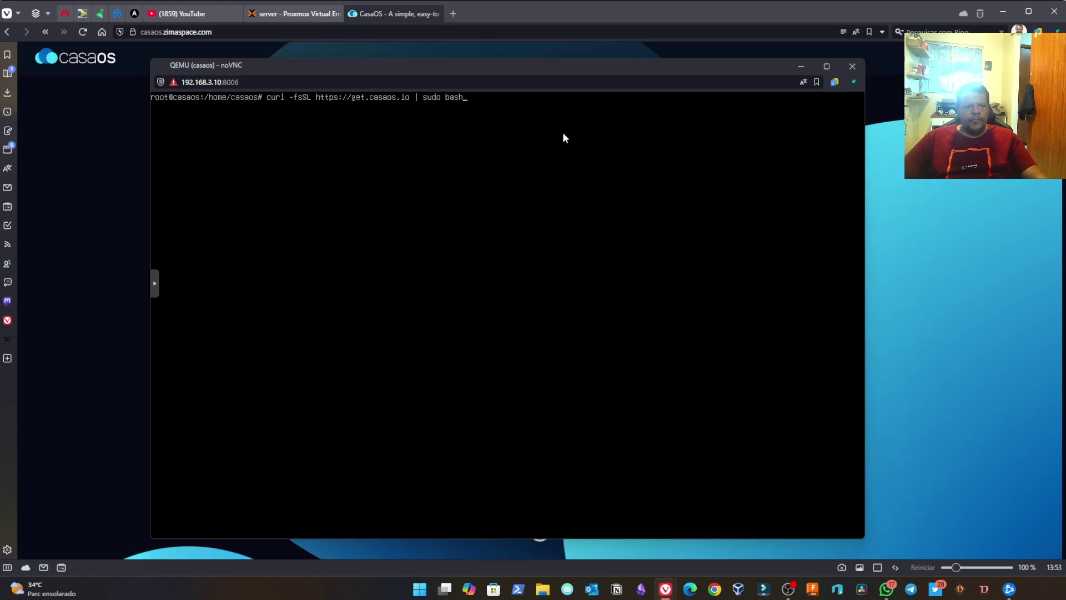
pyautogui.press('Return')
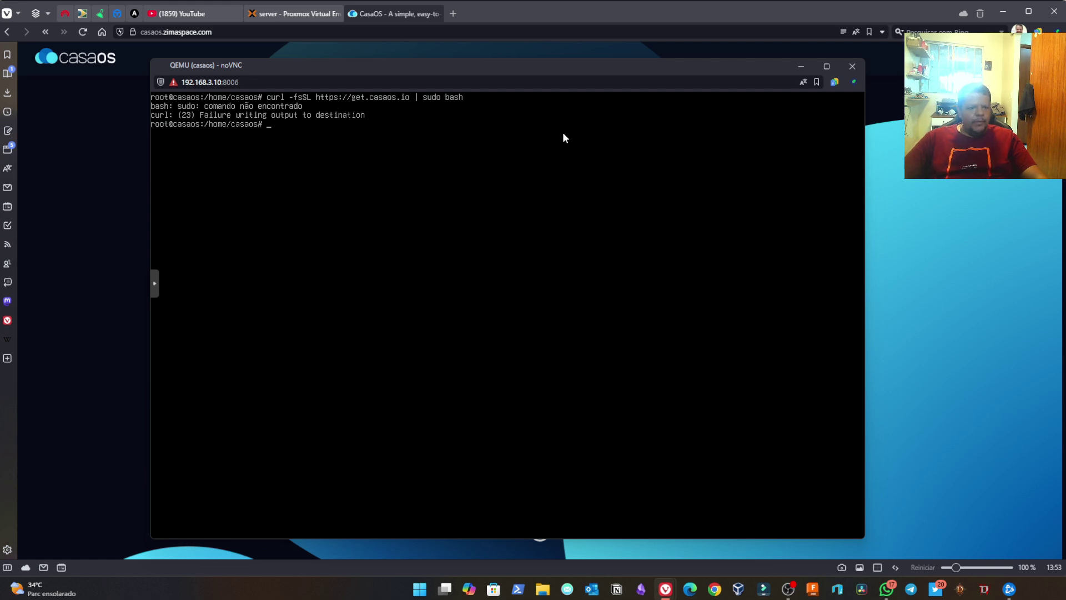
pyautogui.press('Up')
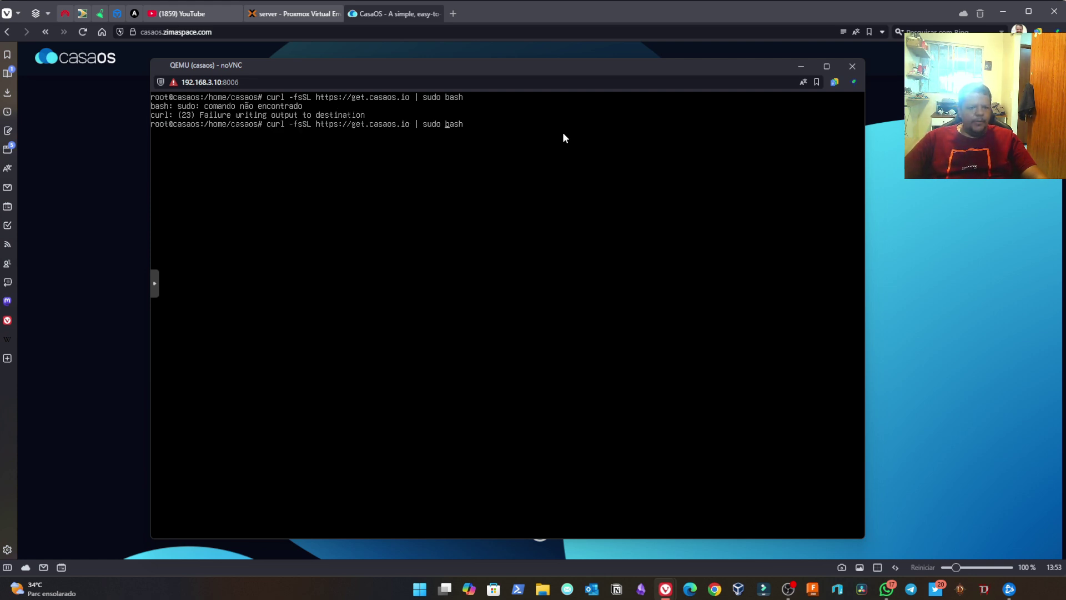
pyautogui.press('Delete')
pyautogui.press('Delete')
pyautogui.press('Delete')
pyautogui.press('Delete')
pyautogui.press('BackSpace')
pyautogui.press('Return')
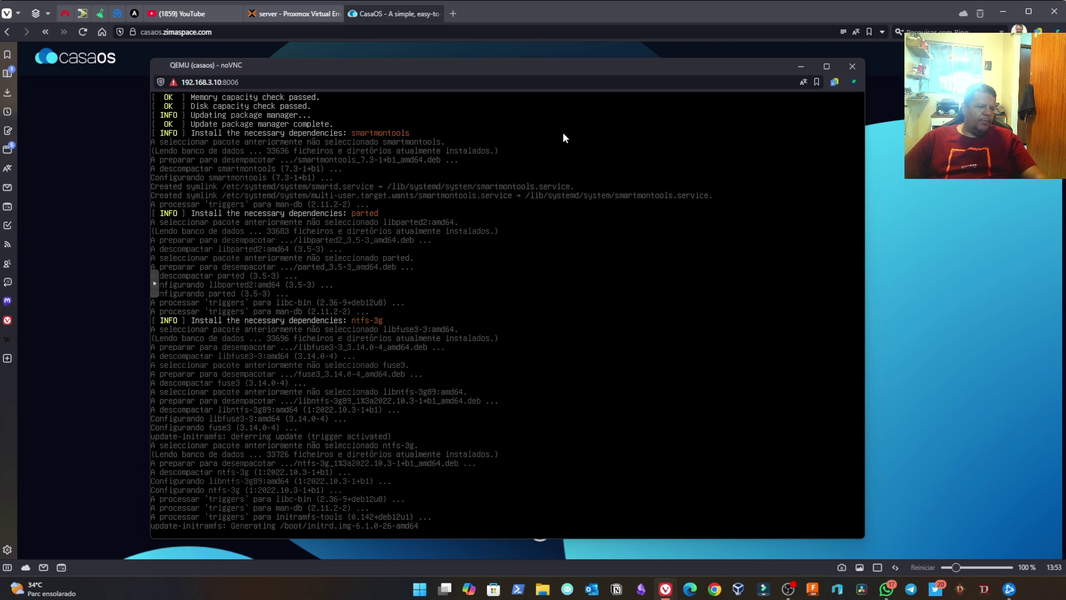
# Review the sudo part of the website's install command and return to the console to follow the CasaOS installation
pyautogui.click(555, 15)
pyautogui.click(602, 476)
pyautogui.moveTo(583, 411); pyautogui.dragTo(604, 411)
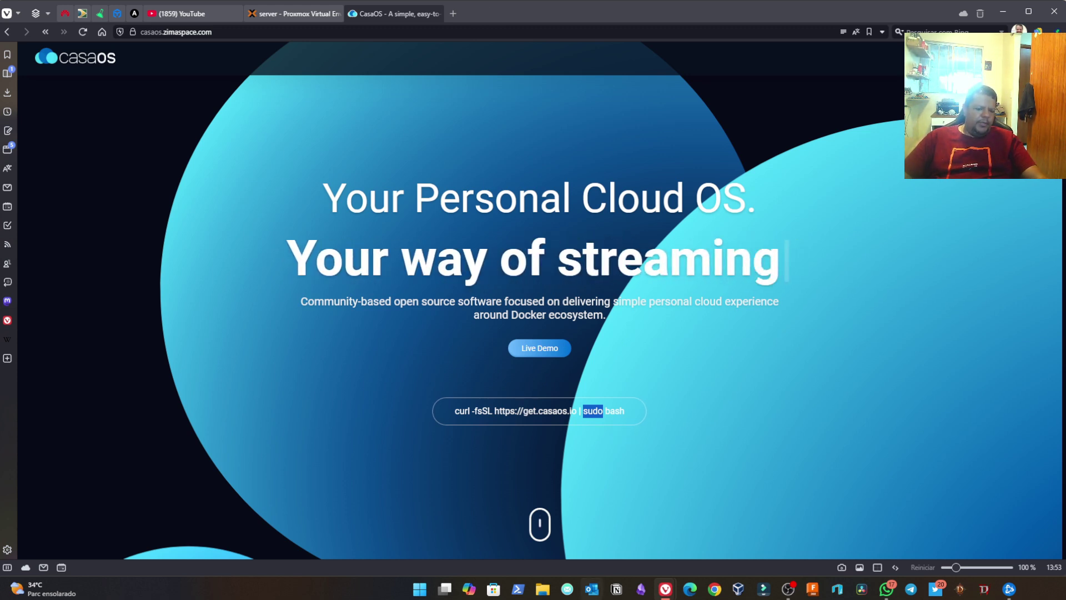
pyautogui.moveTo(668, 593)
pyautogui.click(690, 541)
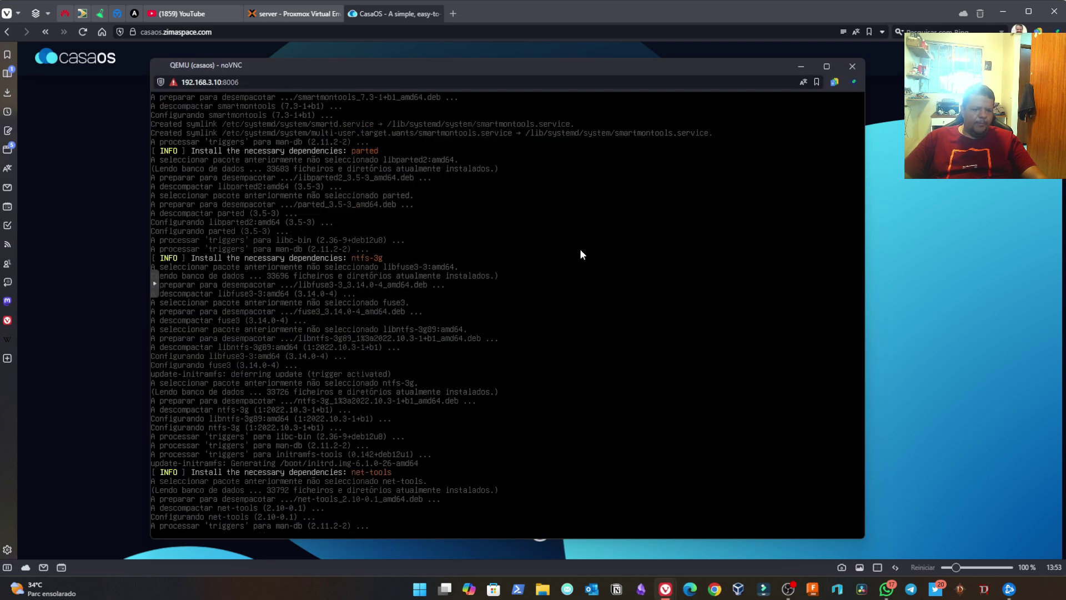
pyautogui.moveTo(476, 68); pyautogui.dragTo(465, 48)
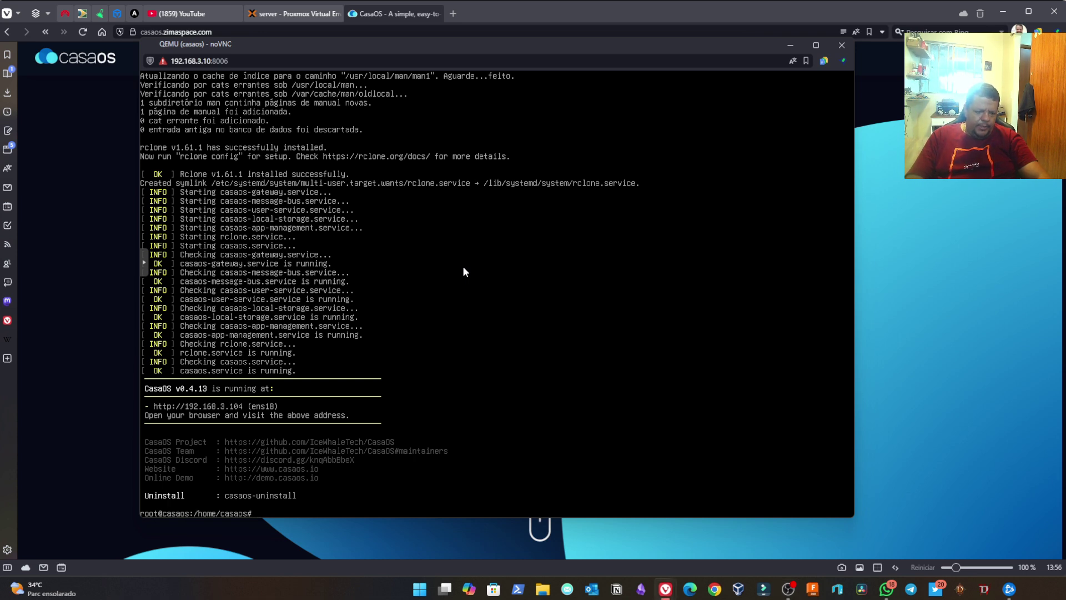
# List the running Docker containers with docker ps
pyautogui.write('cke')
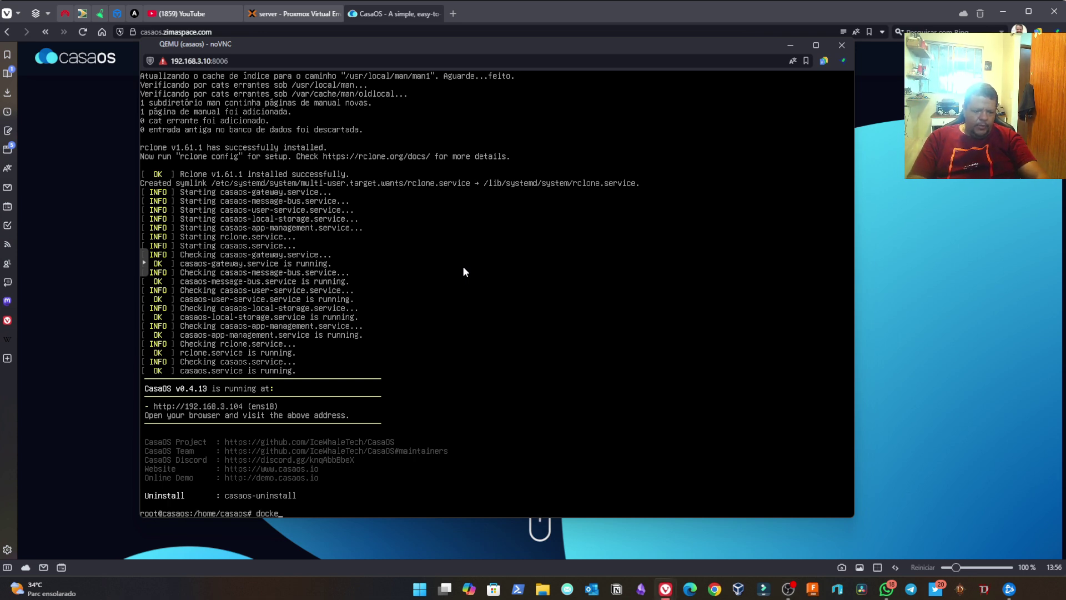
pyautogui.write('r ps')
pyautogui.press('Return')
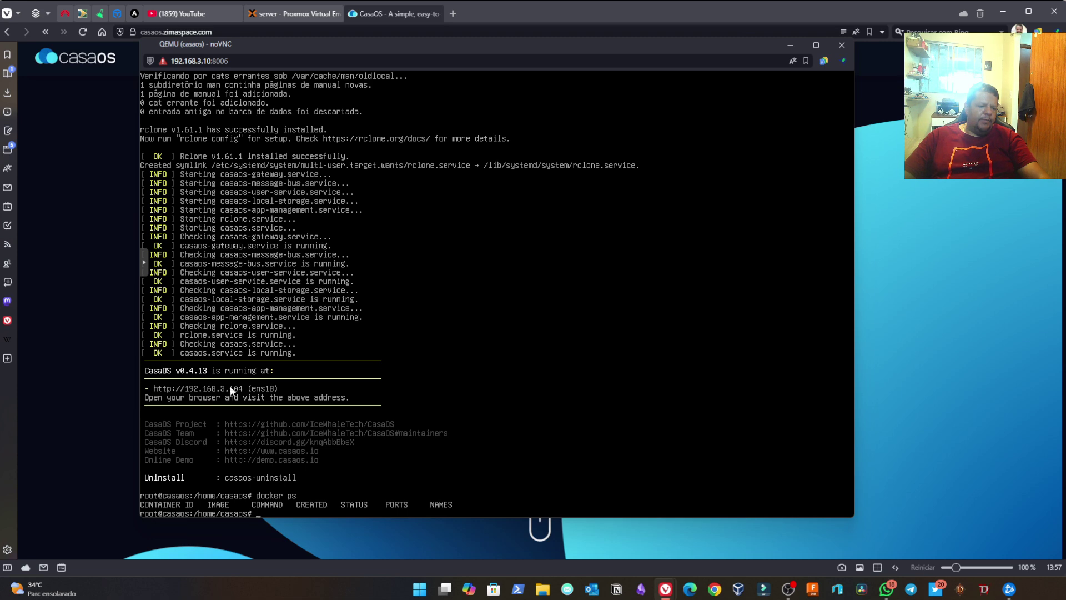
# Check the CasaOS address in the virtual machine console and open 192.168.3.104 in a new browser tab
pyautogui.click(453, 13)
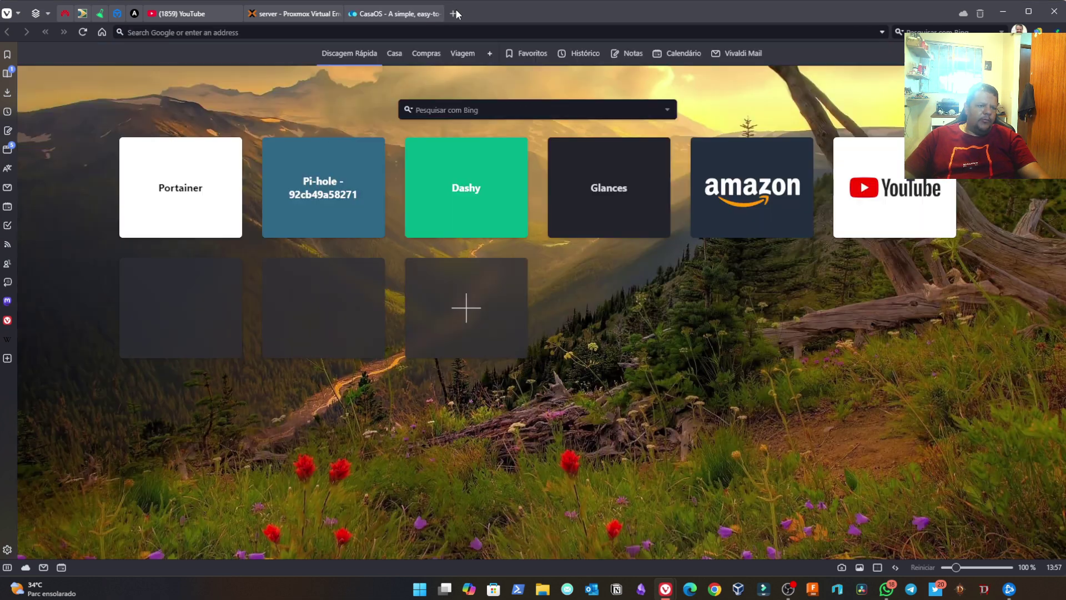
pyautogui.click(393, 14)
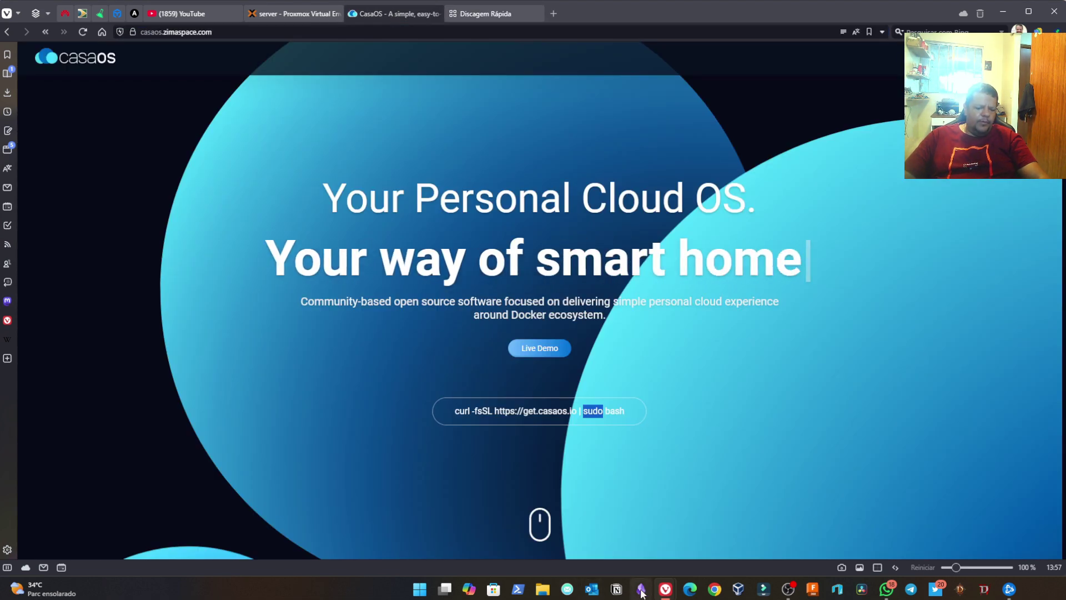
pyautogui.moveTo(665, 589)
pyautogui.click(699, 542)
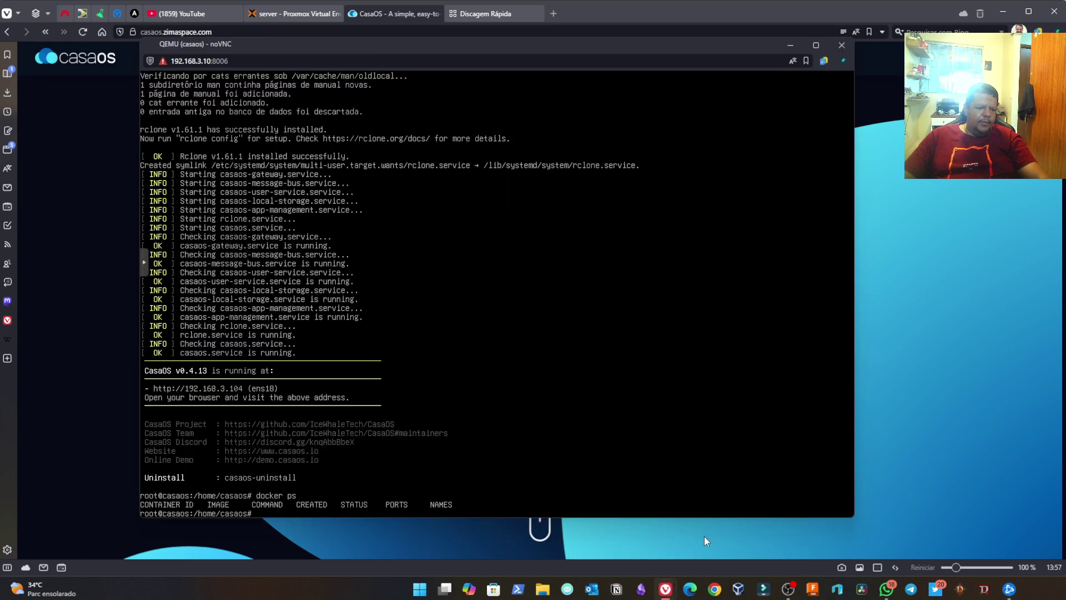
pyautogui.click(494, 13)
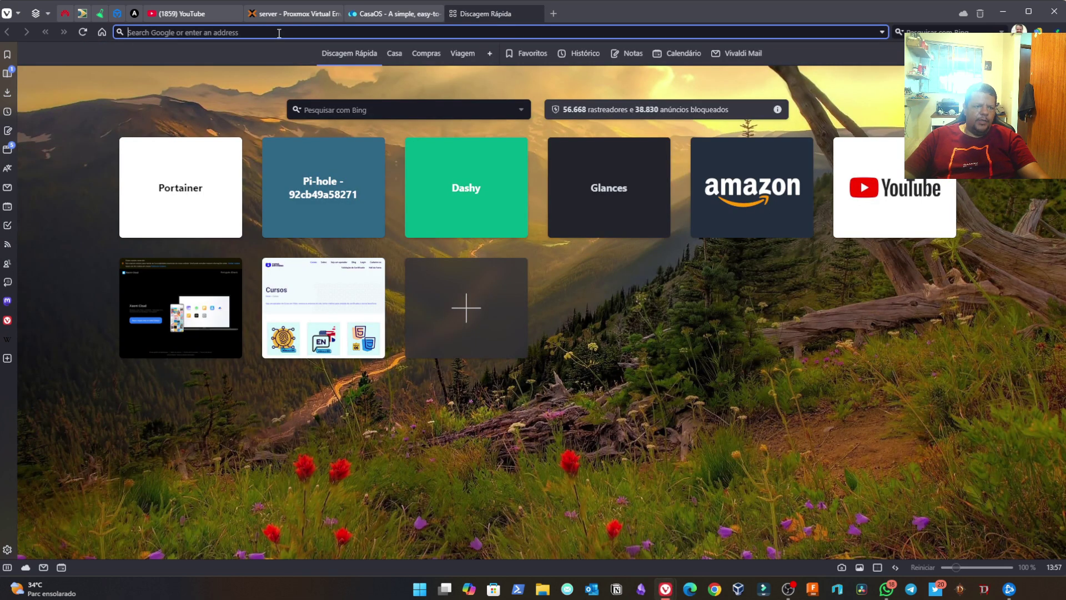
pyautogui.write('192')
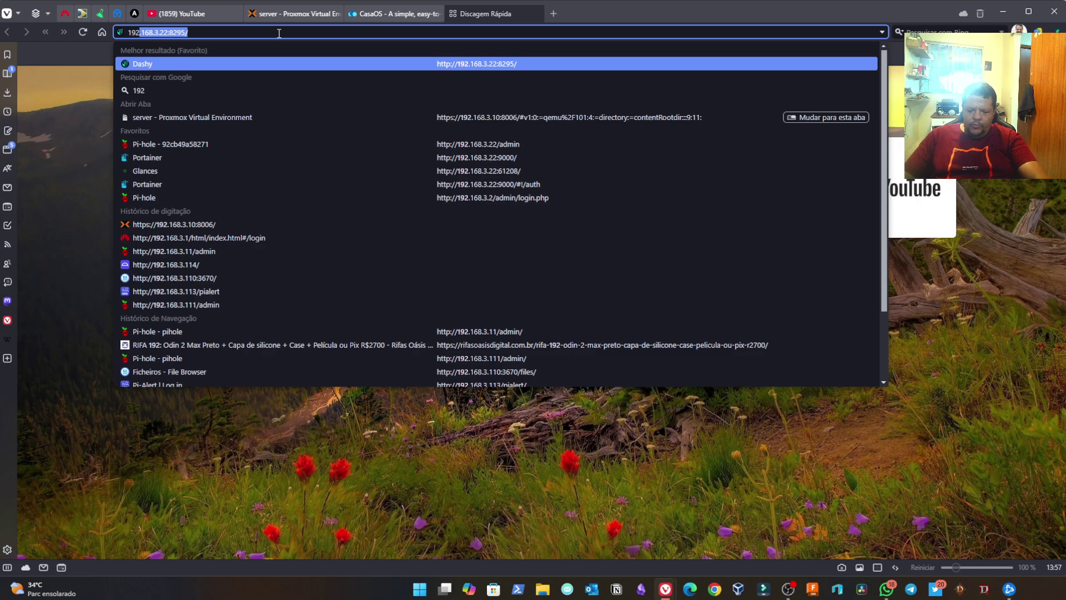
pyautogui.write('.168.3.104')
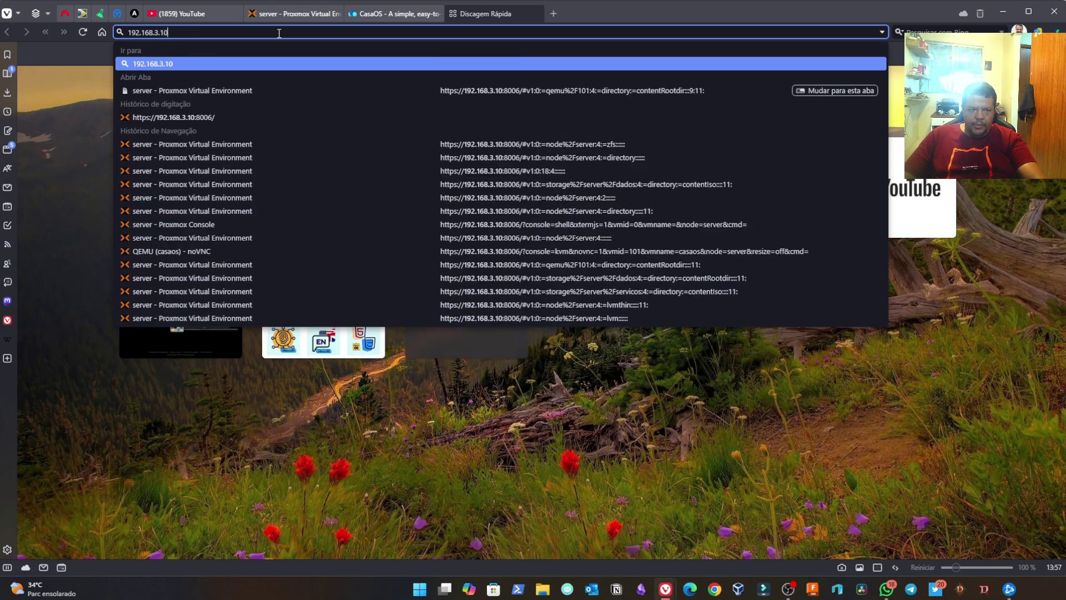
pyautogui.press('Return')
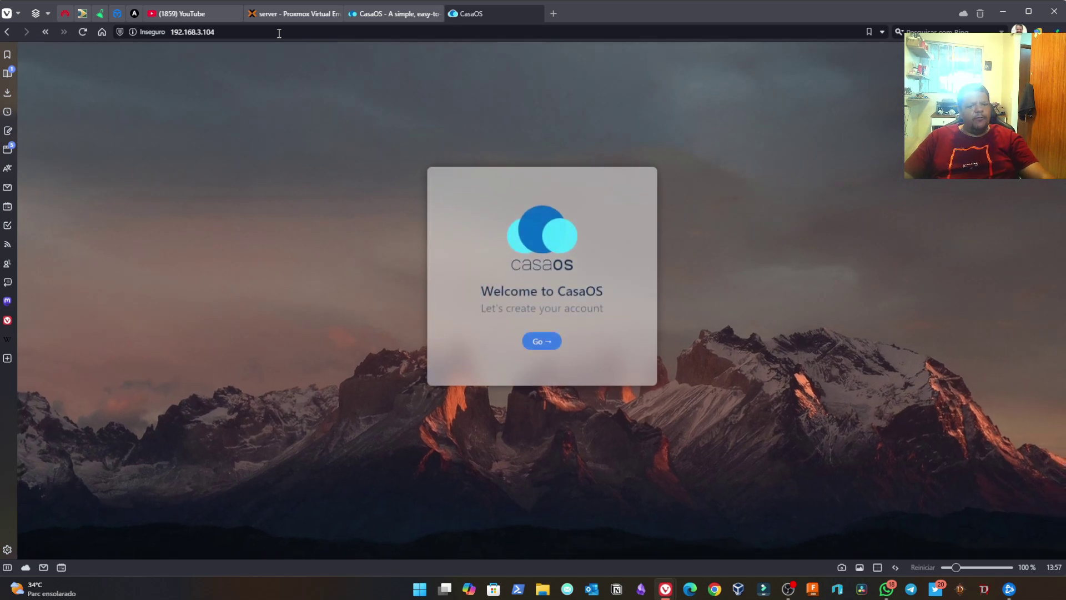
# Start creating the CasaOS account, enter the username, the password and its confirmation, and submit the form
pyautogui.click(540, 341)
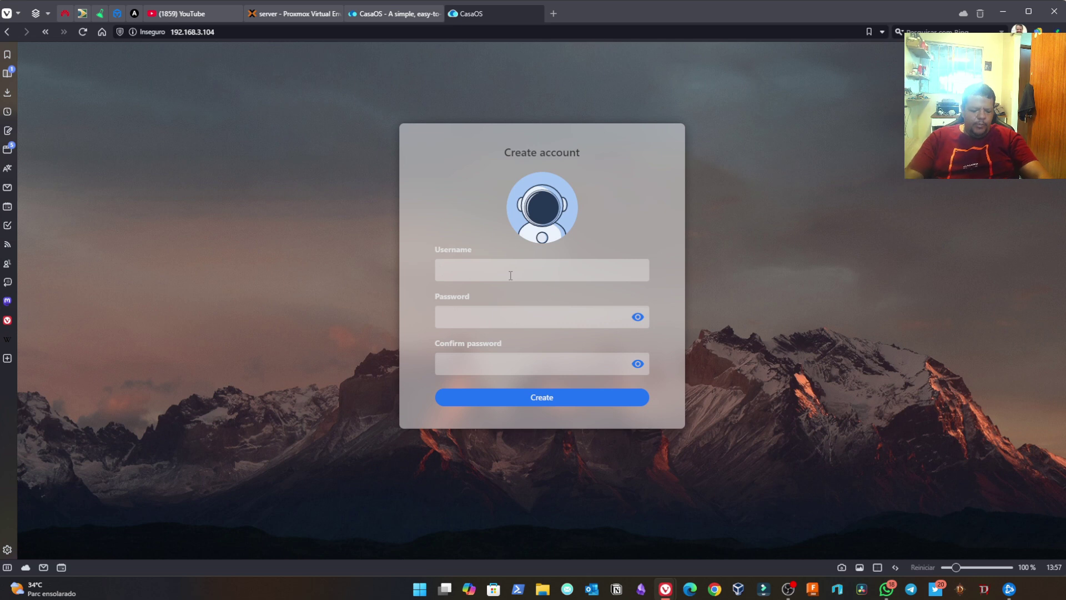
pyautogui.write('daniel')
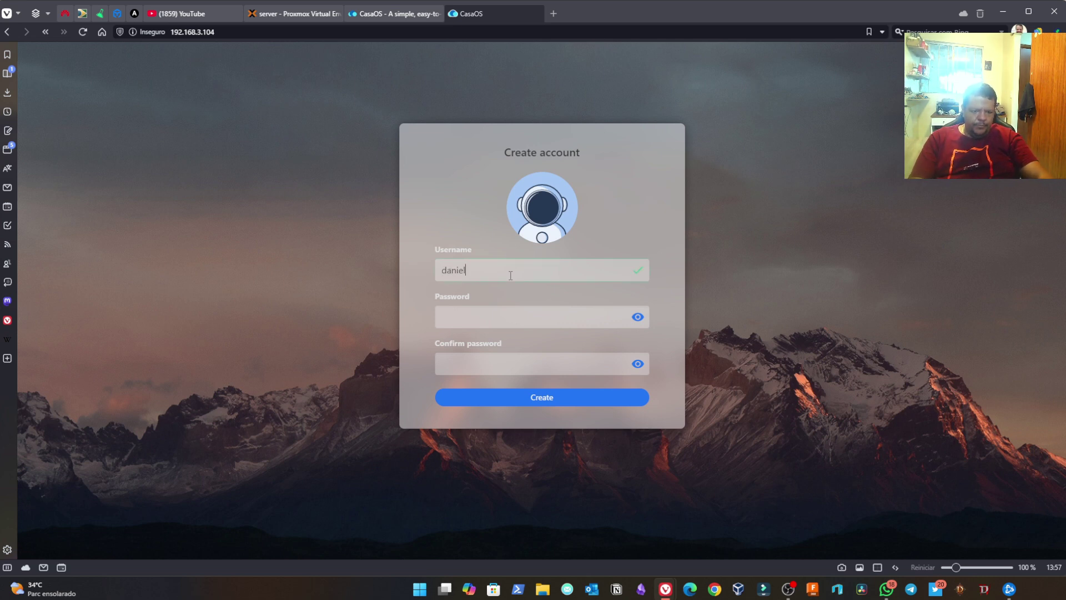
pyautogui.press('Tab')
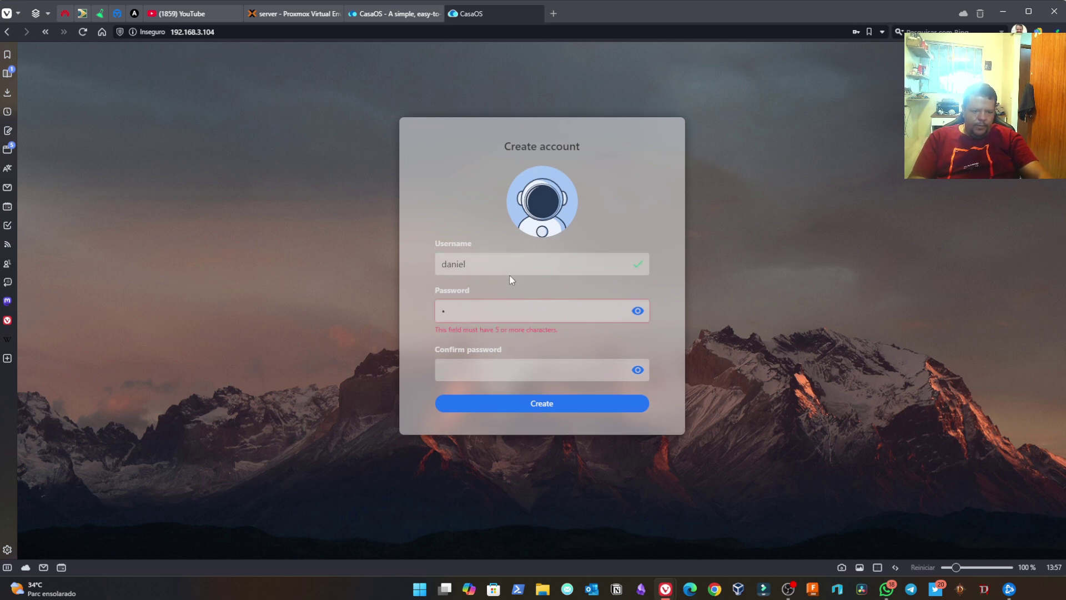
pyautogui.write('•••••')
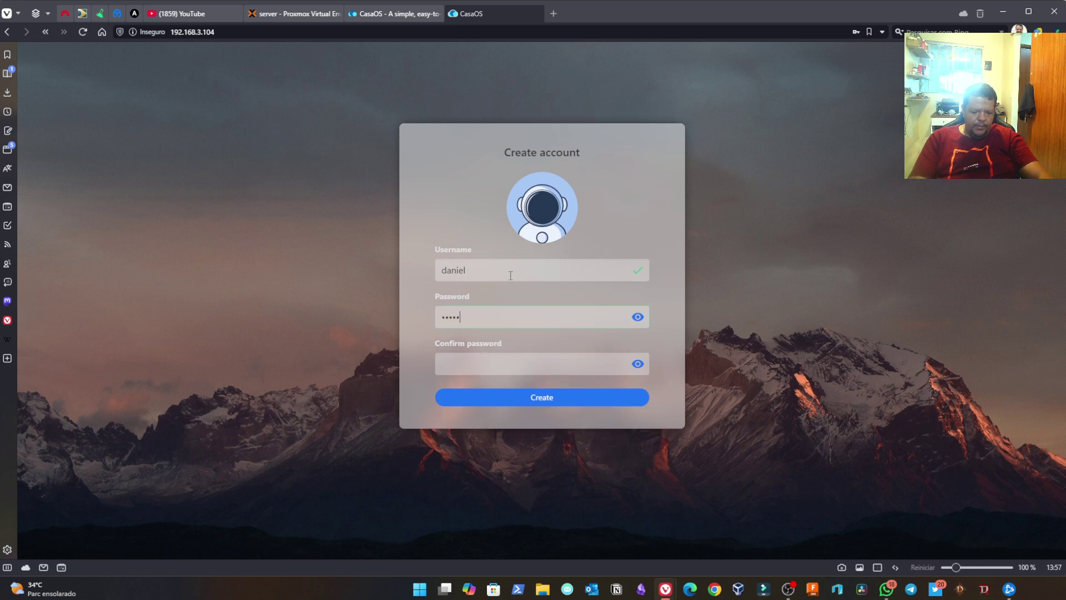
pyautogui.press('Tab')
pyautogui.write('•••••')
pyautogui.press('Return')
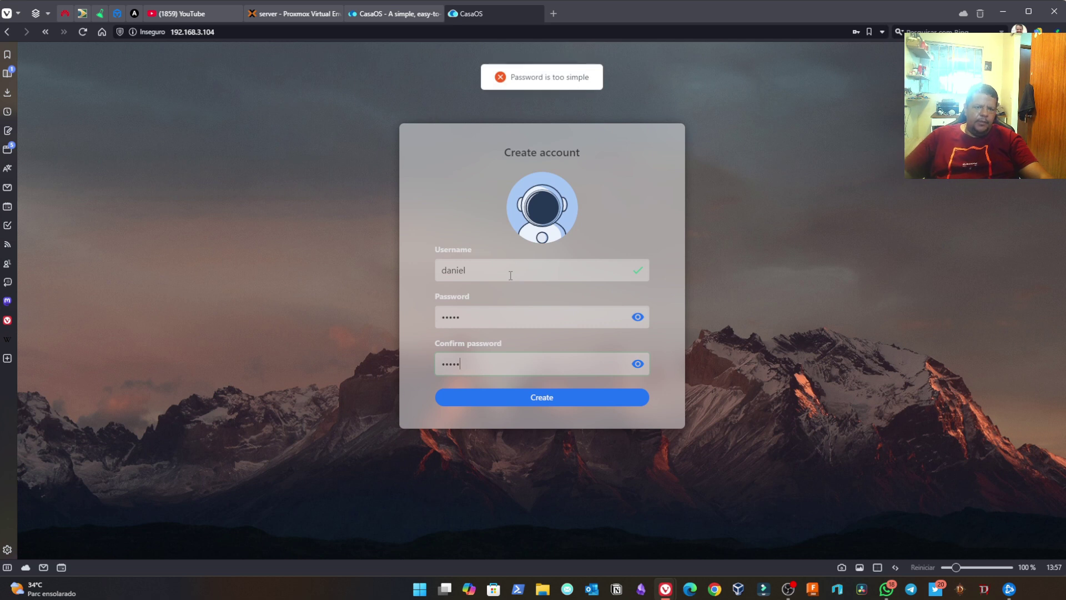
# Replace the account password with an eight-character one in both password fields and create the account
pyautogui.moveTo(555, 317); pyautogui.dragTo(378, 318)
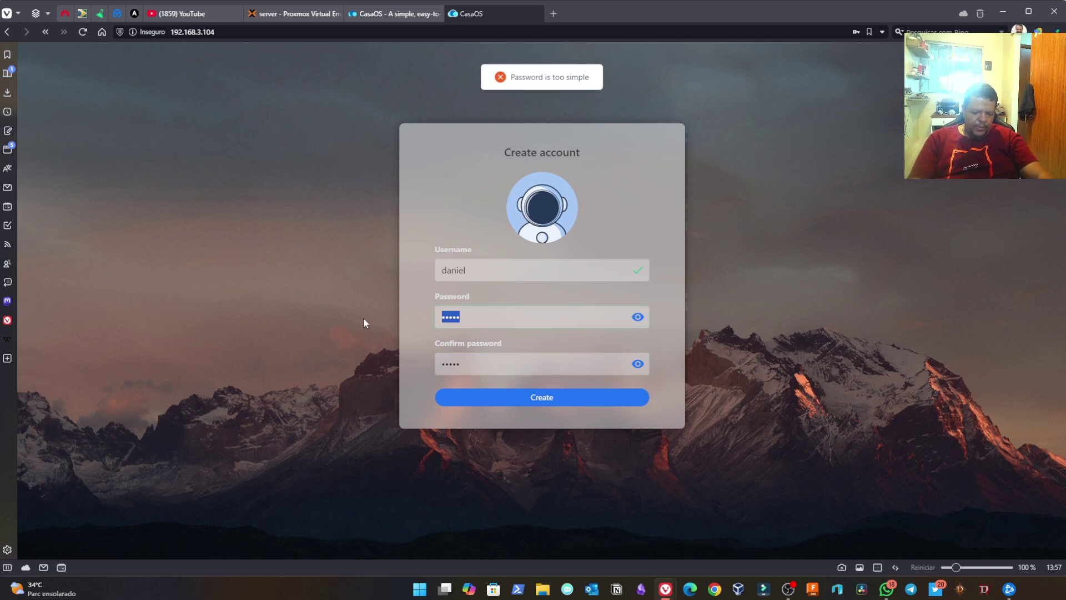
pyautogui.write('••••')
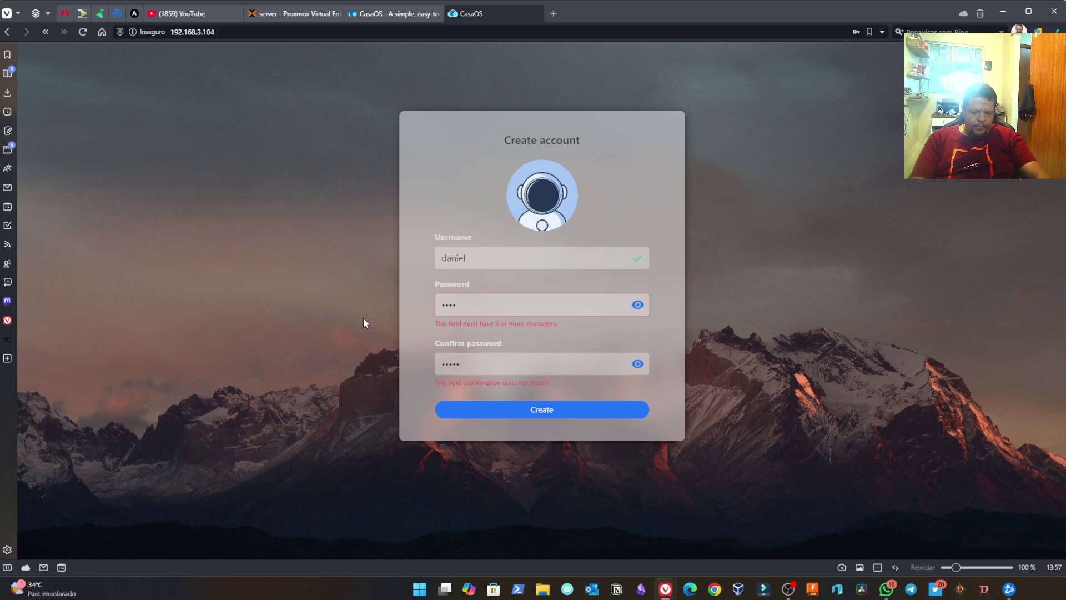
pyautogui.write('••••')
pyautogui.press('Tab')
pyautogui.write('•••••••')
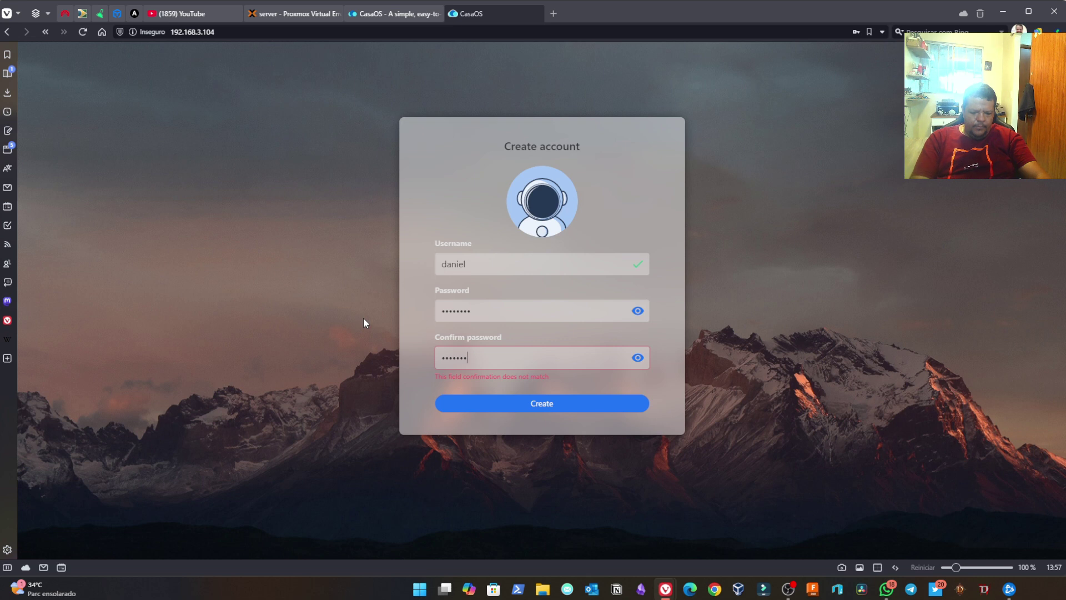
pyautogui.write('•')
pyautogui.press('Return')
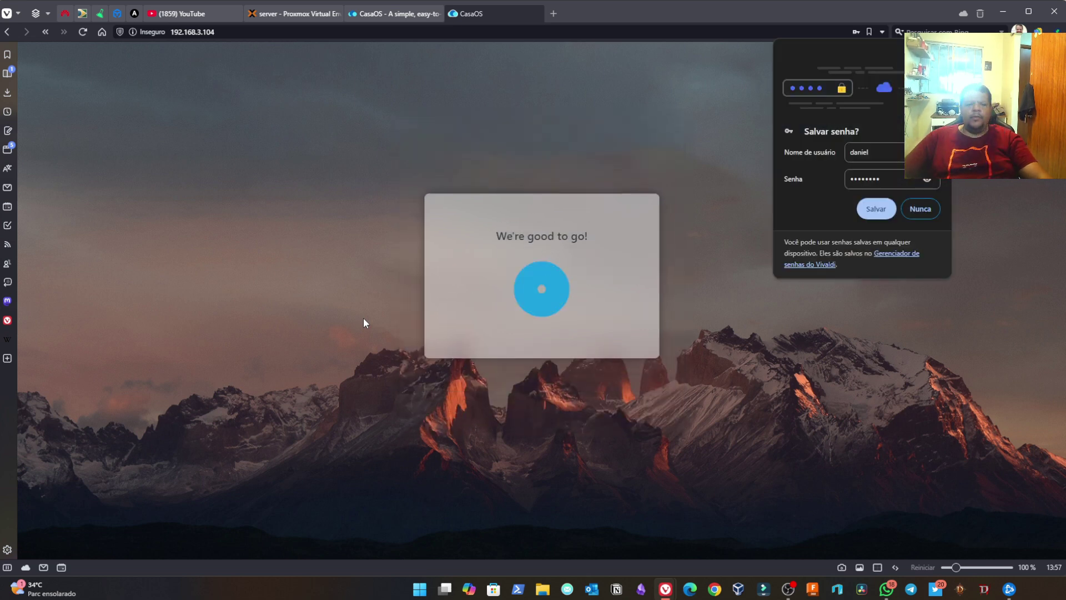
# Decline saving the password in the browser and accept the news feed from the CasaOS blog
pyautogui.click(920, 209)
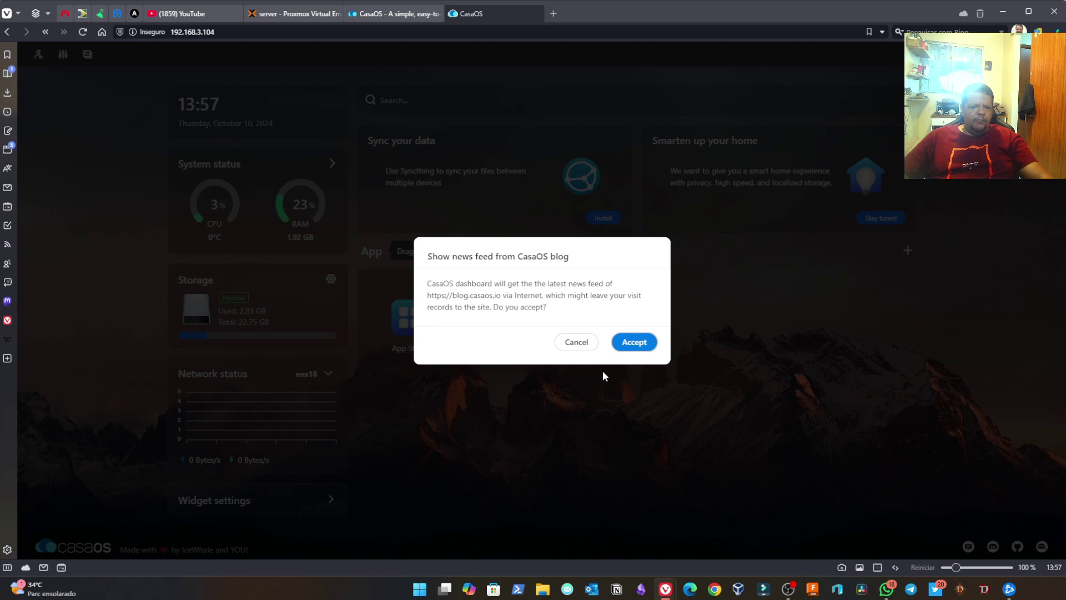
pyautogui.click(634, 343)
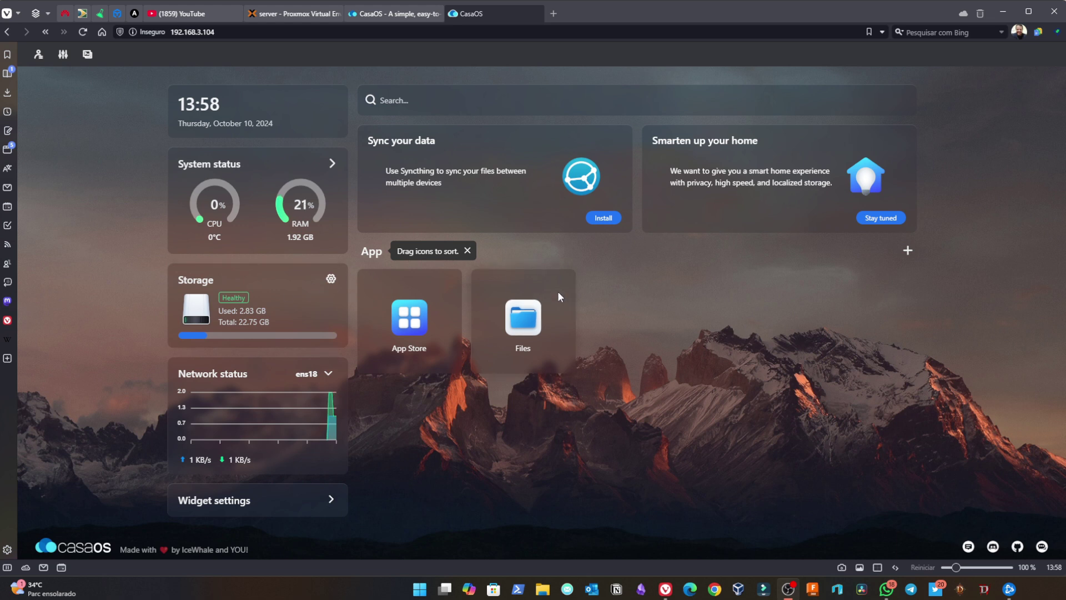
# View the DATA folder in Files, return to the dashboard, and dismiss the tip about sorting icons
pyautogui.click(532, 339)
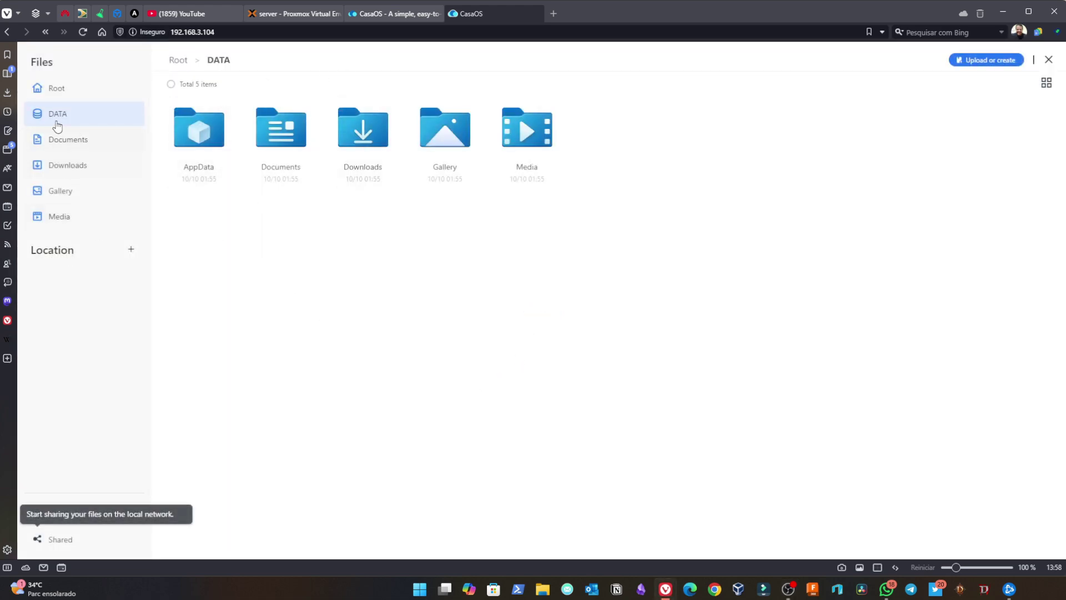
pyautogui.click(532, 14)
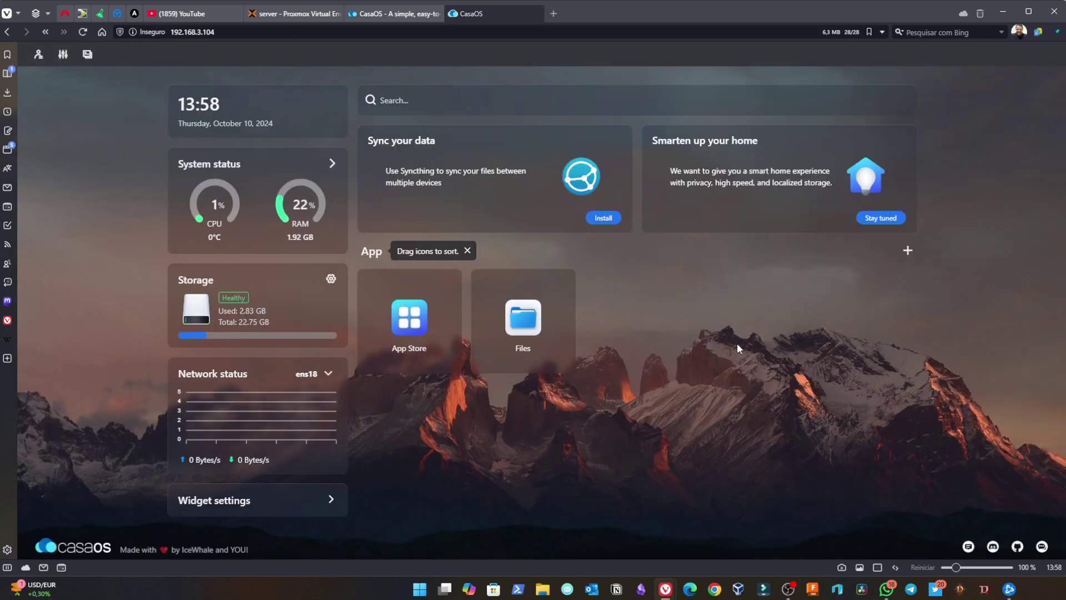
pyautogui.click(467, 251)
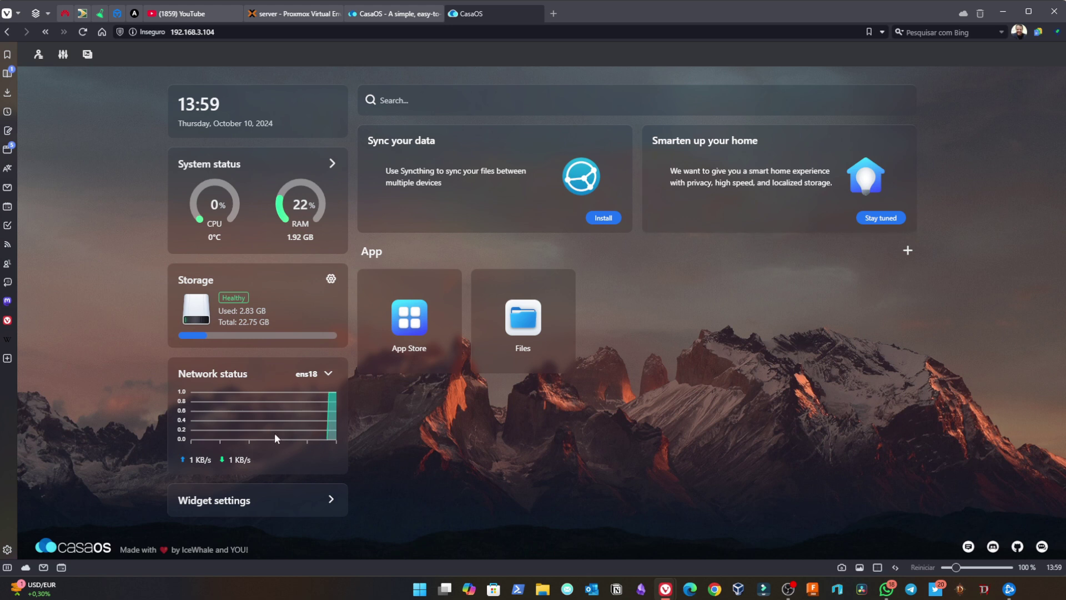
# Hide the Time, System status, Storage status and Network status widgets from the dashboard
pyautogui.click(278, 504)
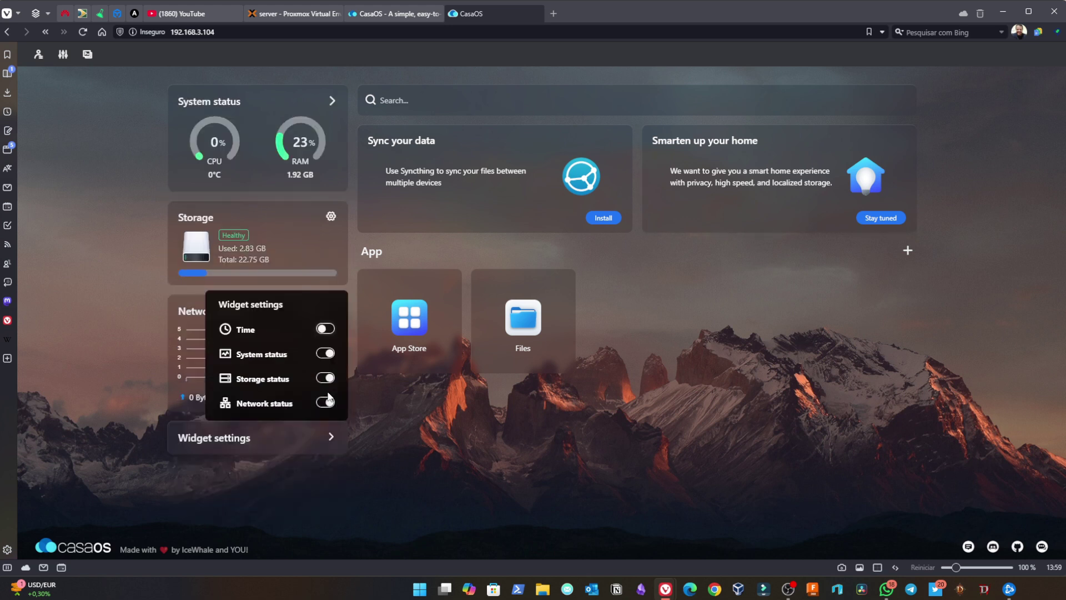
pyautogui.click(322, 355)
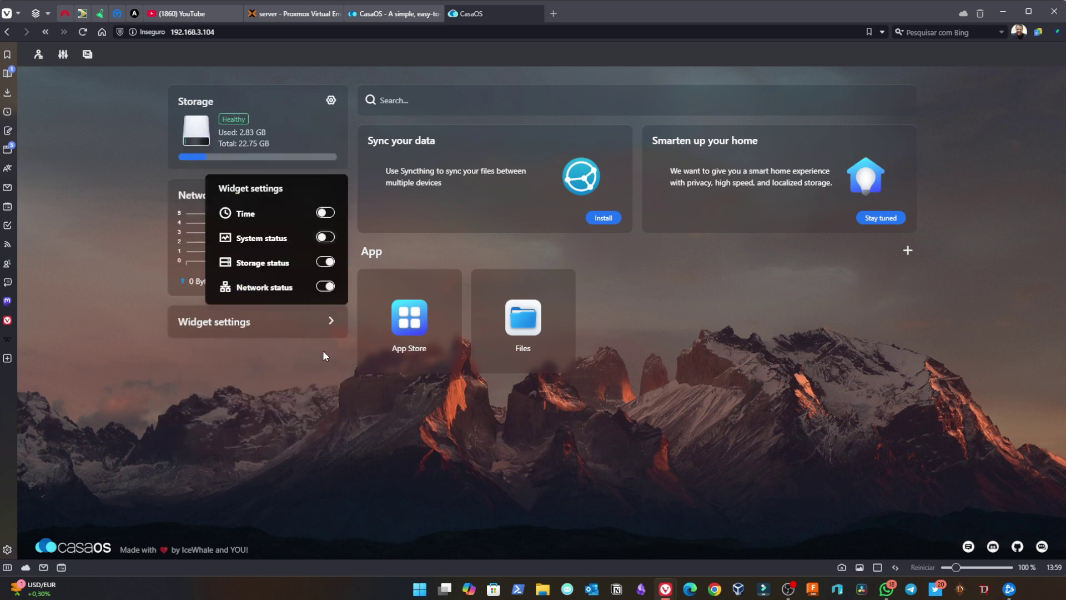
pyautogui.click(325, 263)
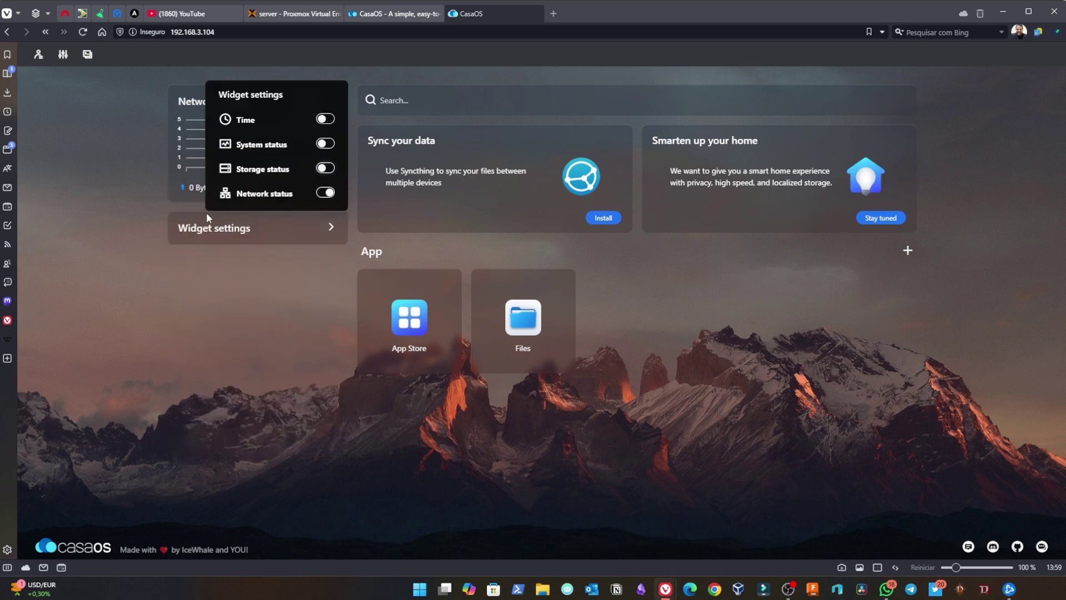
pyautogui.click(323, 196)
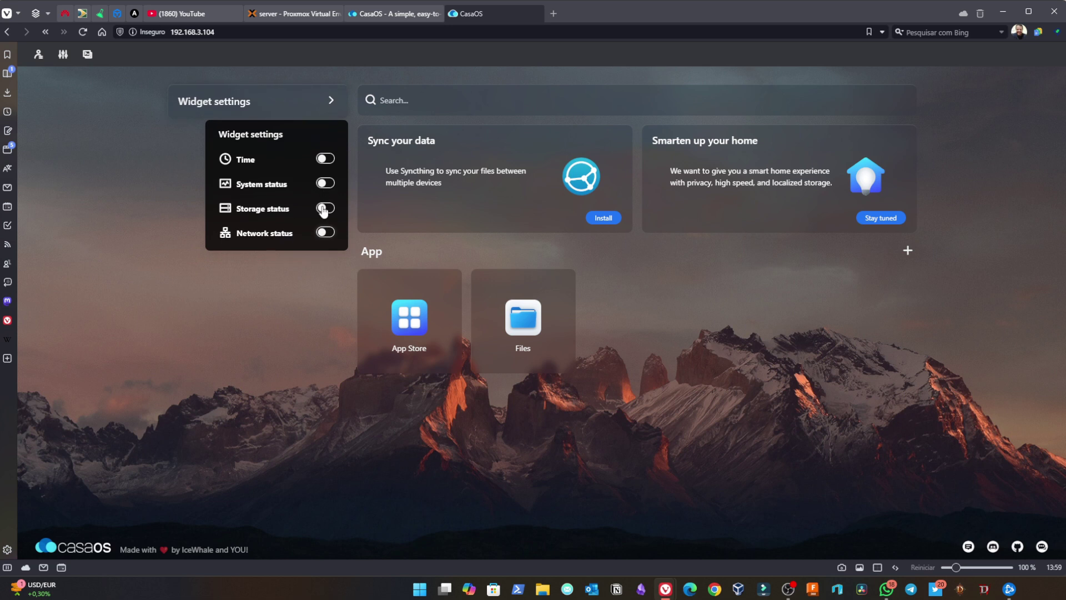
# Show the Time, System status, Storage status and Network status widgets again and close the widget settings
pyautogui.click(325, 160)
pyautogui.click(325, 246)
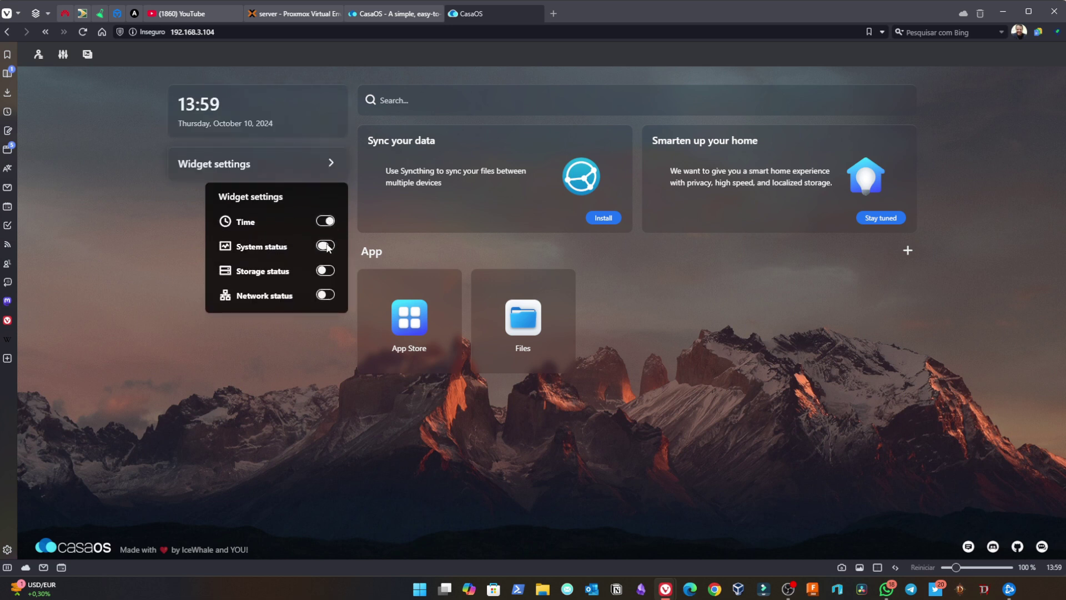
pyautogui.click(326, 220)
pyautogui.click(326, 340)
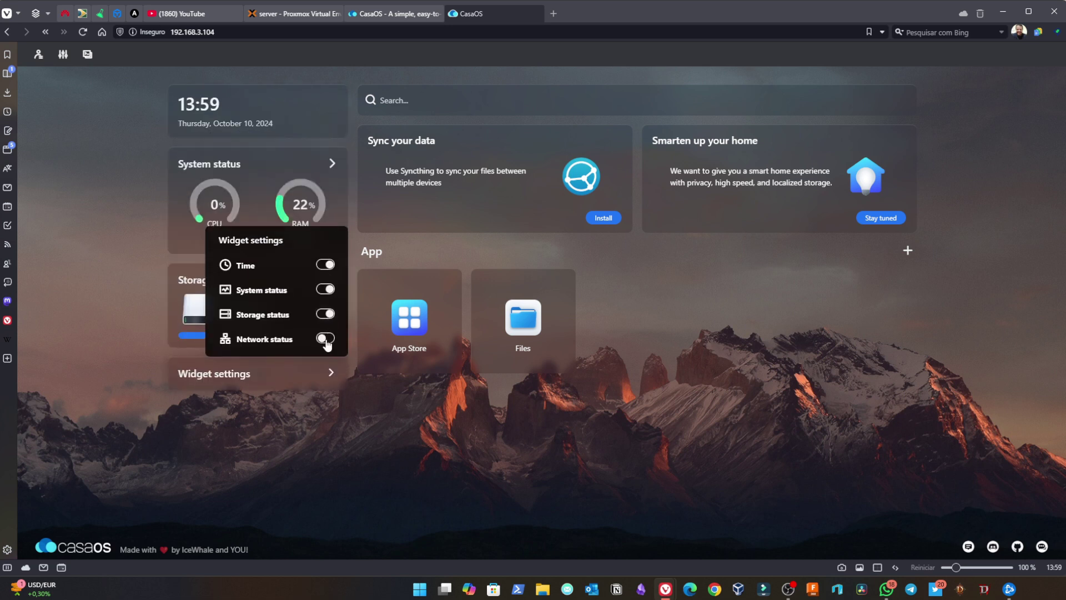
pyautogui.click(411, 450)
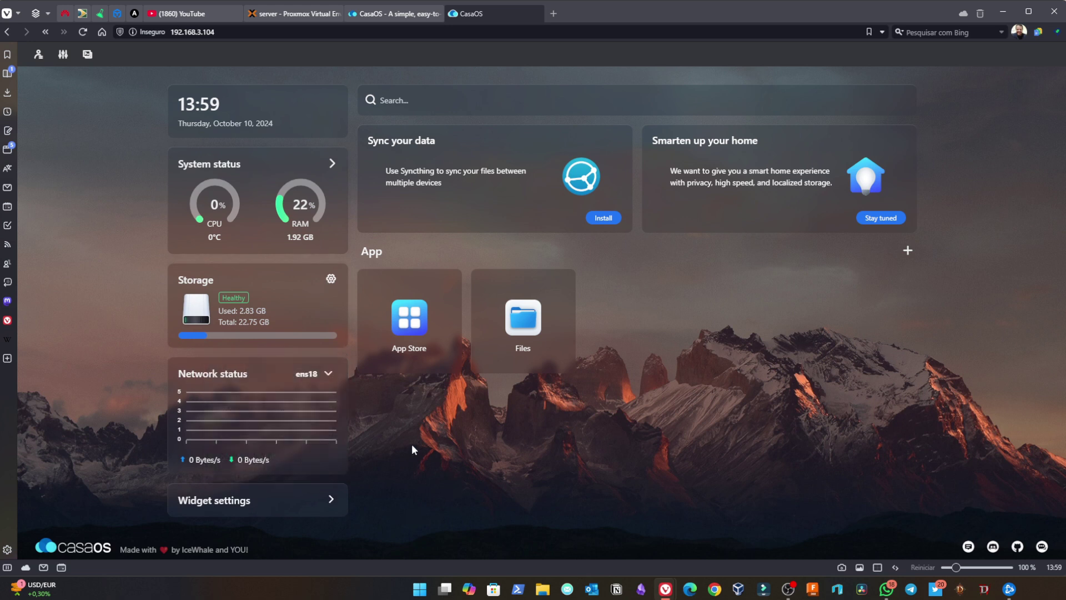
# Check the network interface choices offered by the Network status widget
pyautogui.click(328, 375)
pyautogui.click(329, 376)
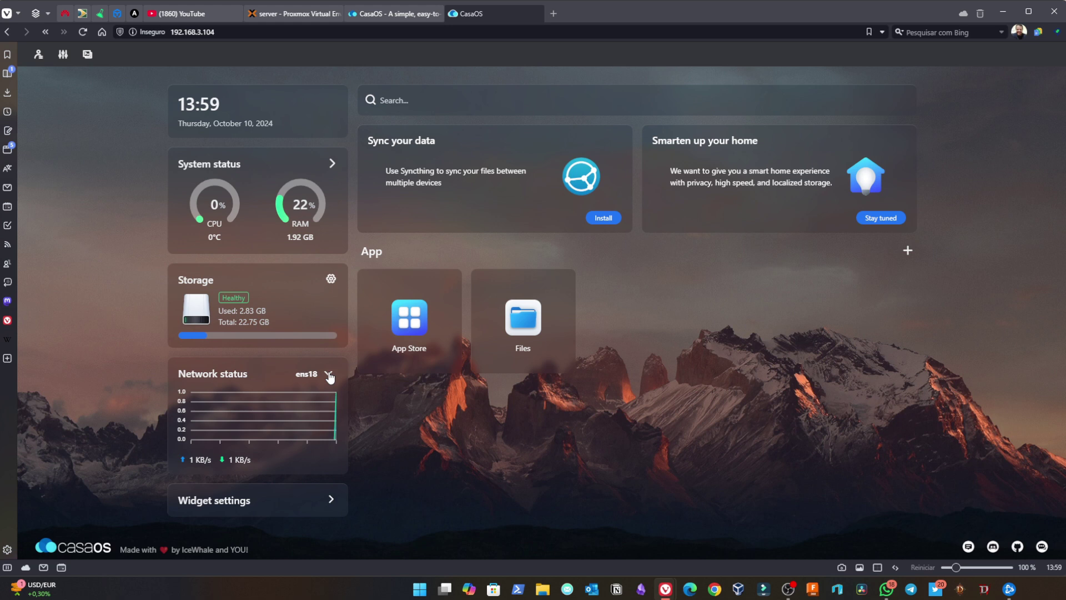
pyautogui.click(330, 377)
pyautogui.click(329, 377)
# Find Pi-hole in the App Store, start its installation, and continue past the default password tip
pyautogui.click(414, 340)
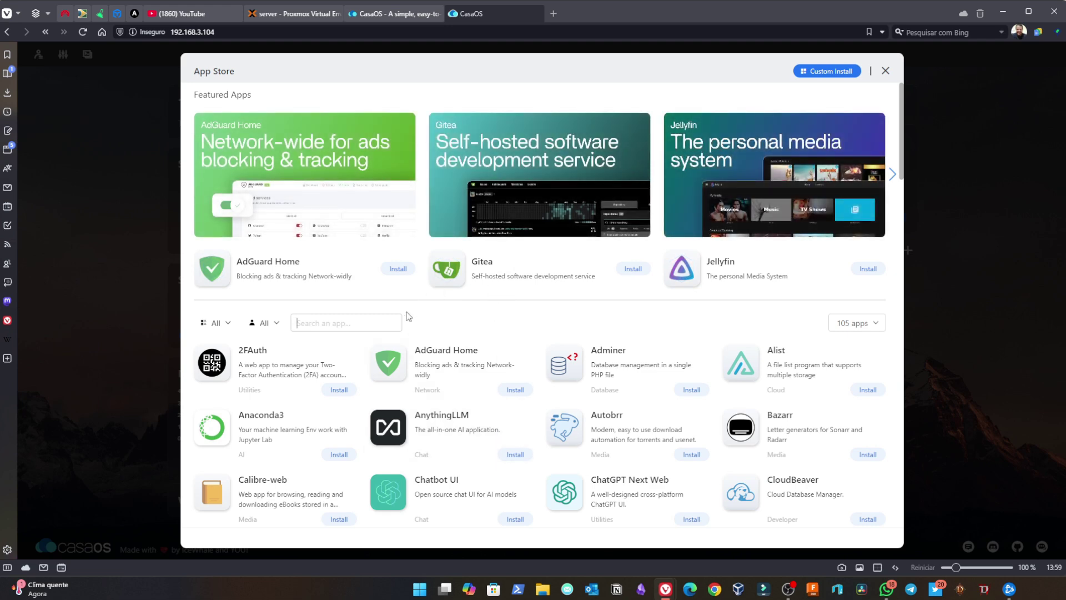
pyautogui.scroll(-1, 509, 345)
pyautogui.scroll(-5, 510, 347)
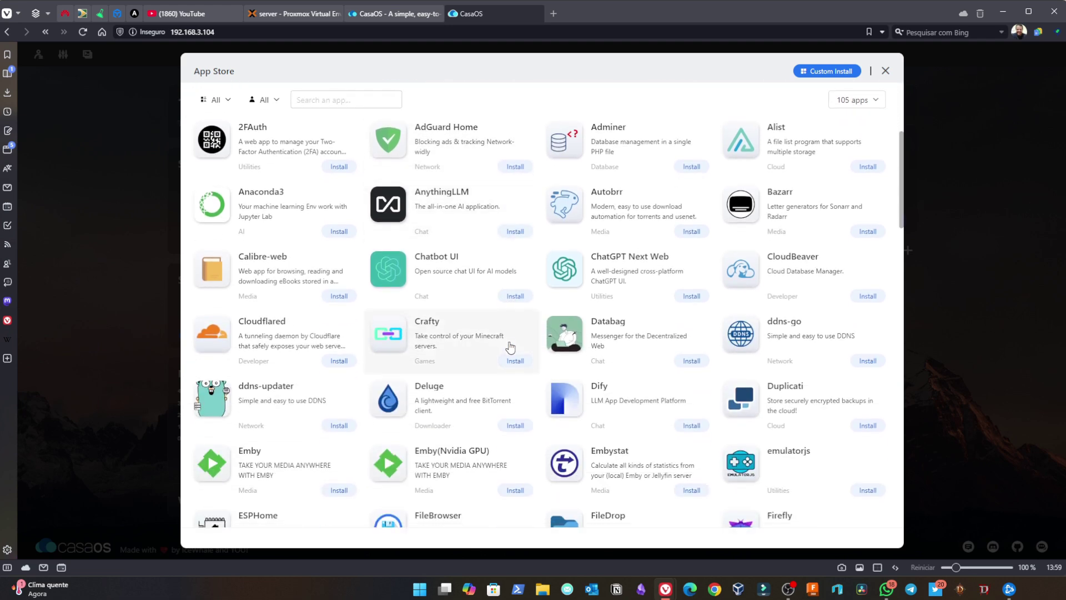
pyautogui.scroll(-6, 510, 346)
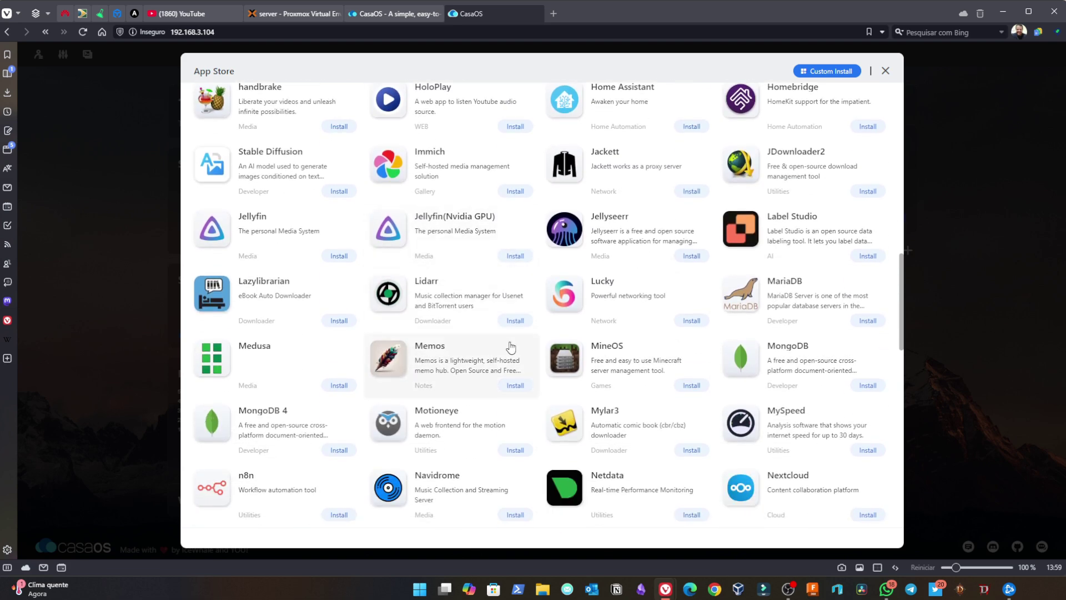
pyautogui.scroll(-9, 510, 346)
pyautogui.scroll(2, 510, 347)
pyautogui.click(575, 225)
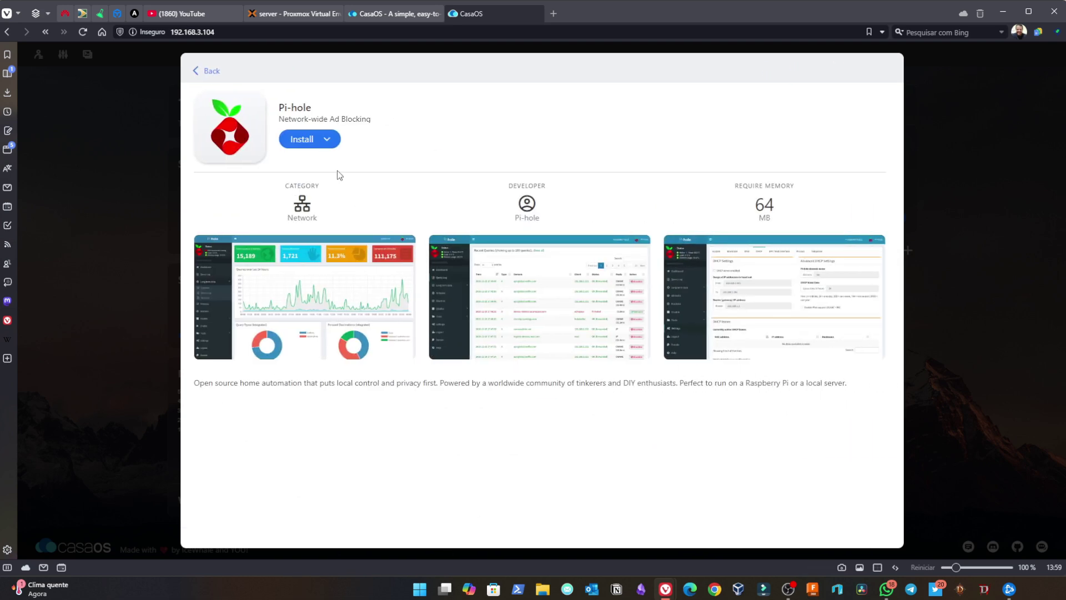
pyautogui.click(301, 140)
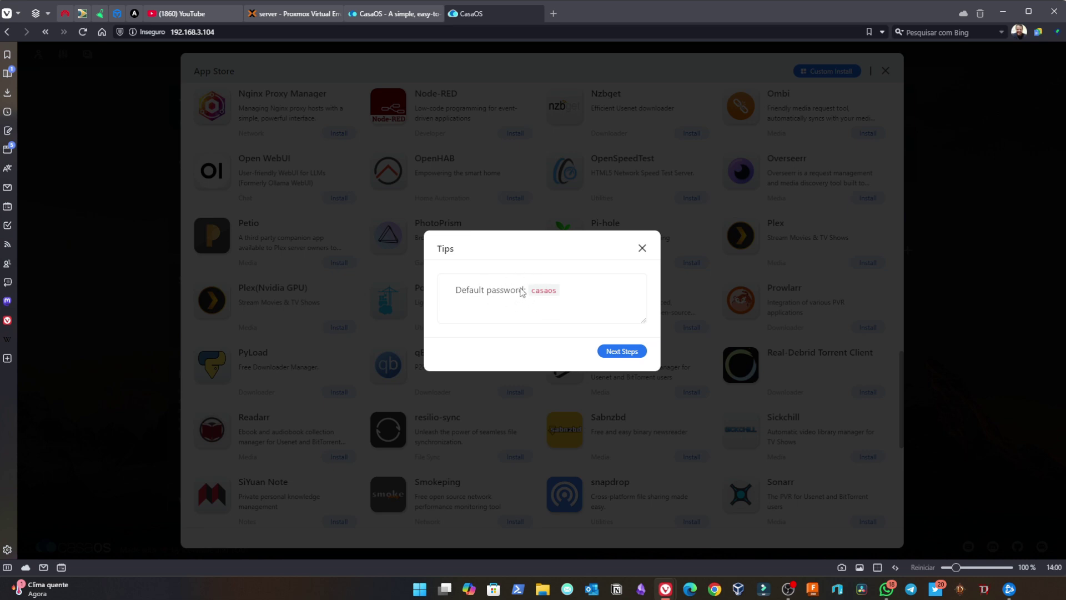
pyautogui.click(622, 350)
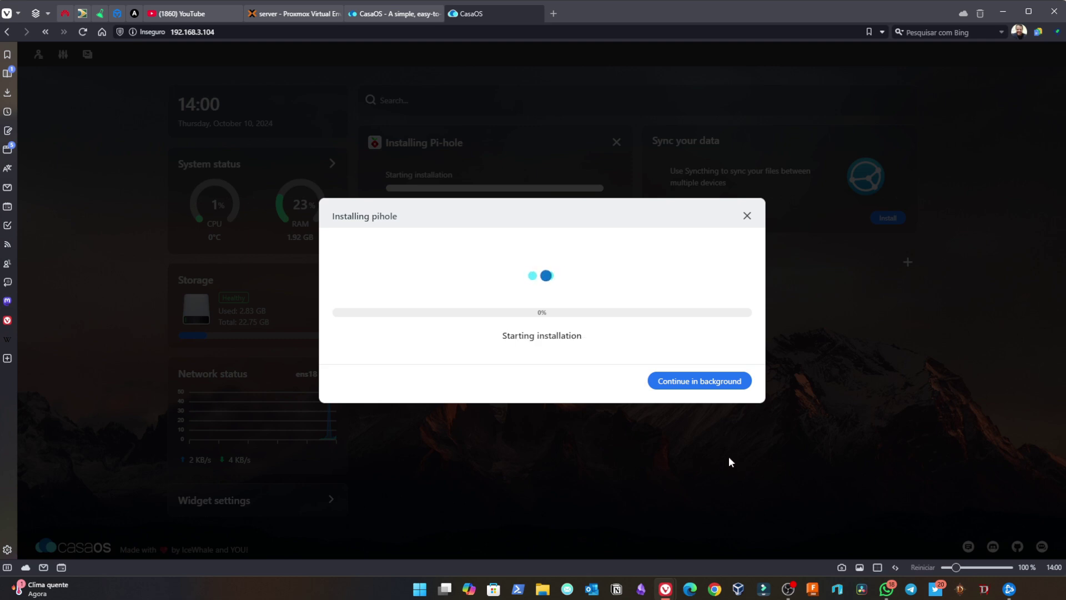
# Dismiss the Pi-hole installation progress window and browse the full list of apps in the App Store
pyautogui.click(746, 216)
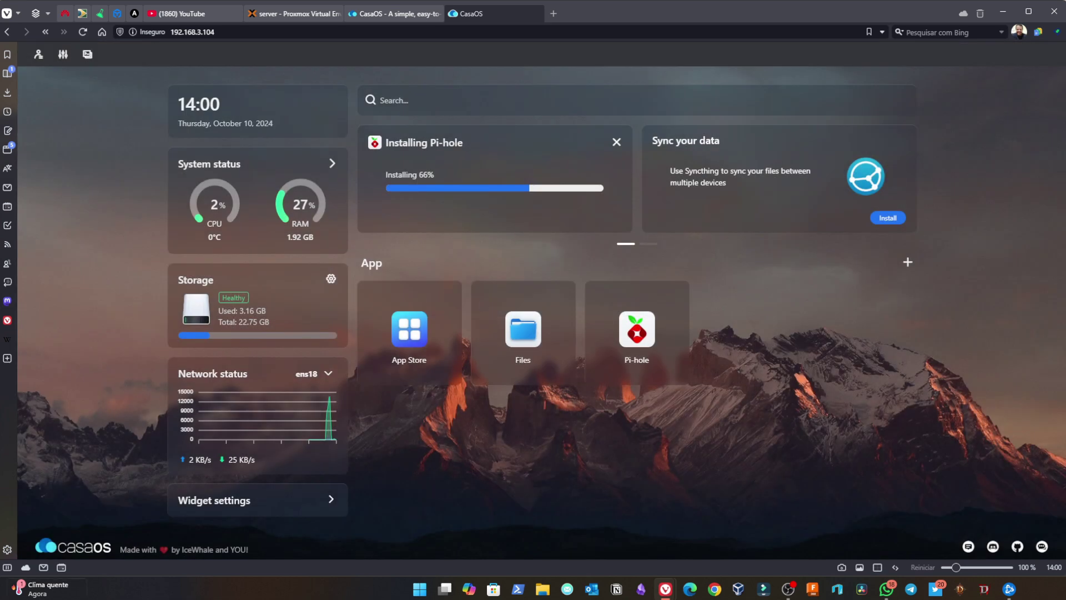
pyautogui.click(409, 324)
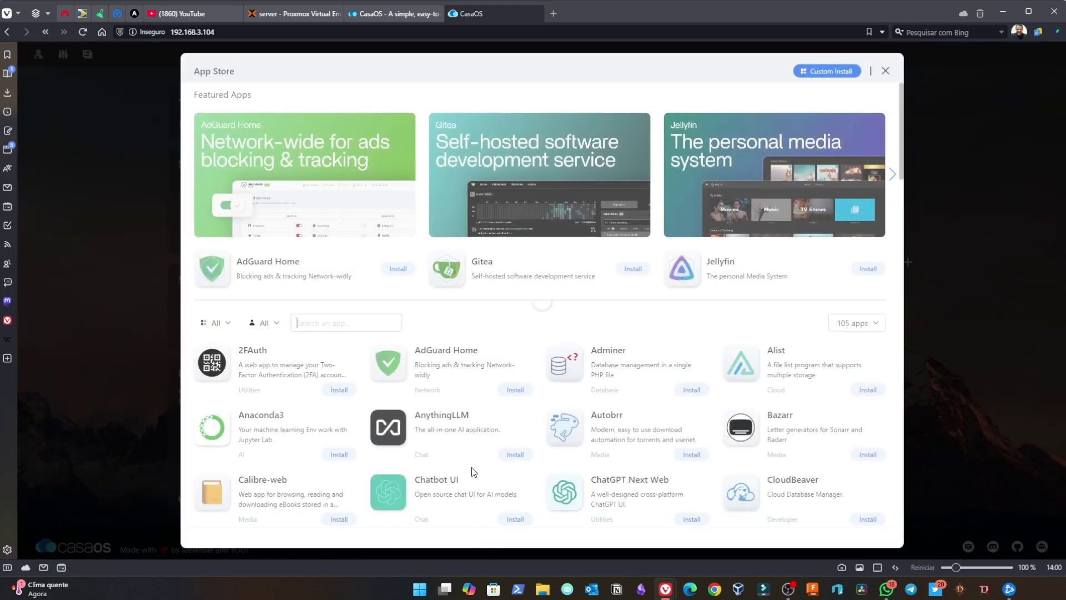
pyautogui.scroll(-6, 602, 361)
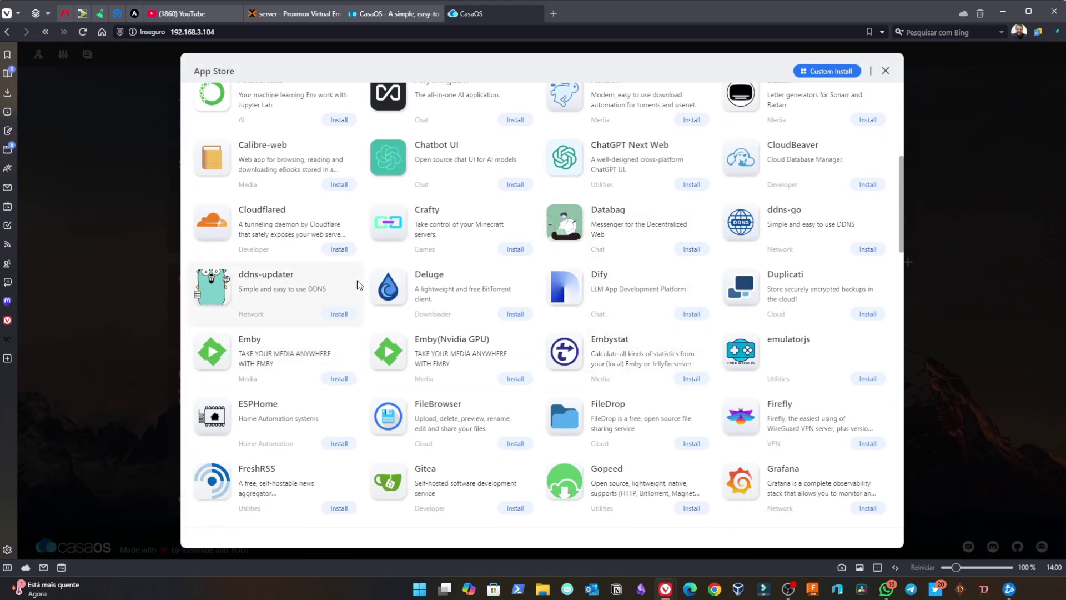
pyautogui.scroll(-3, 358, 285)
pyautogui.scroll(-2, 358, 284)
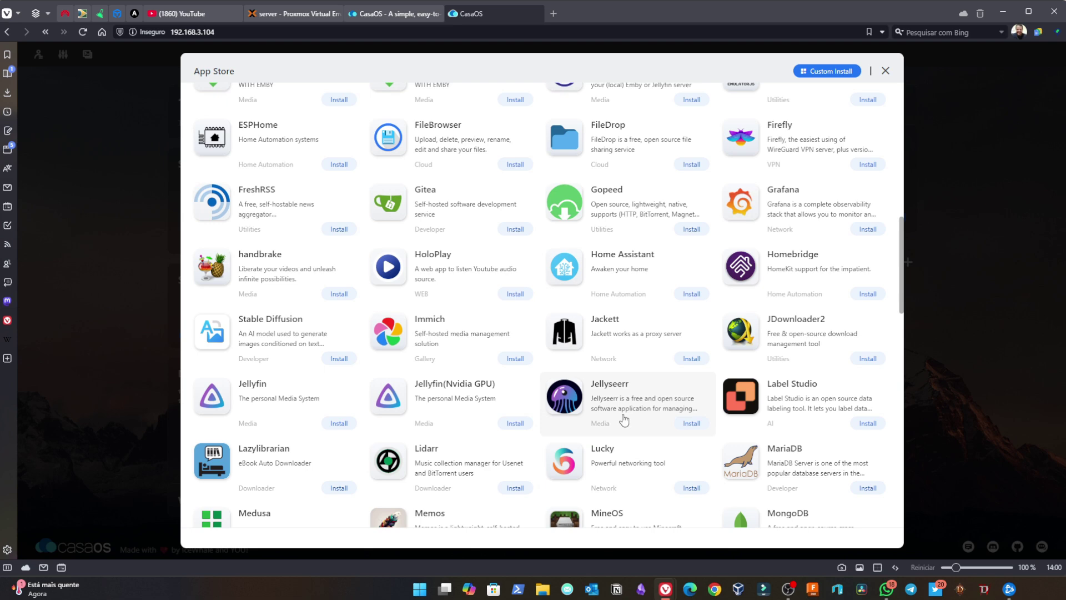
pyautogui.scroll(-5, 624, 420)
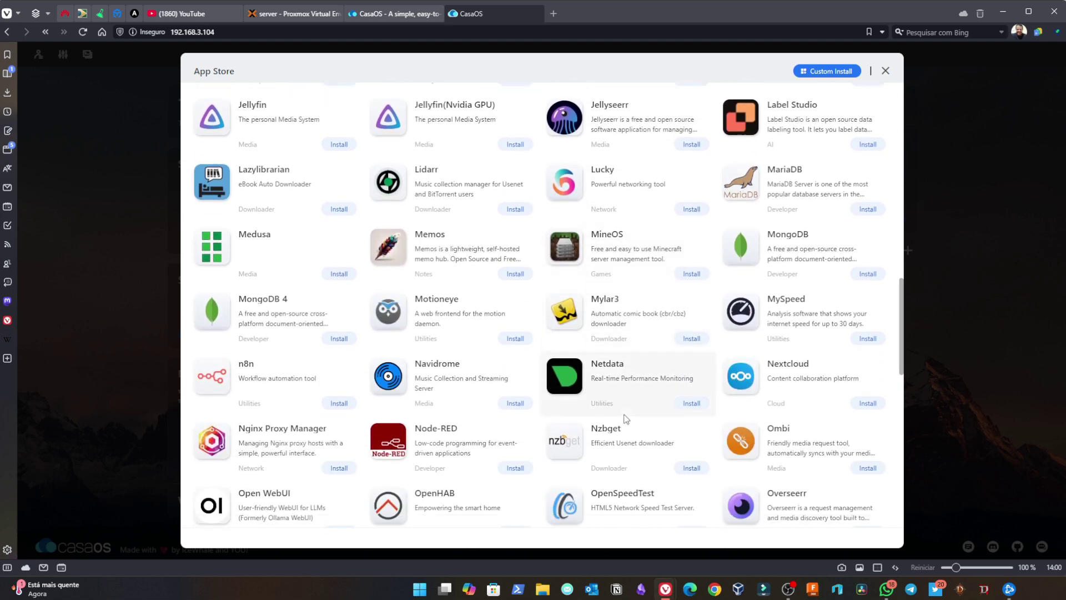
pyautogui.scroll(-4, 626, 418)
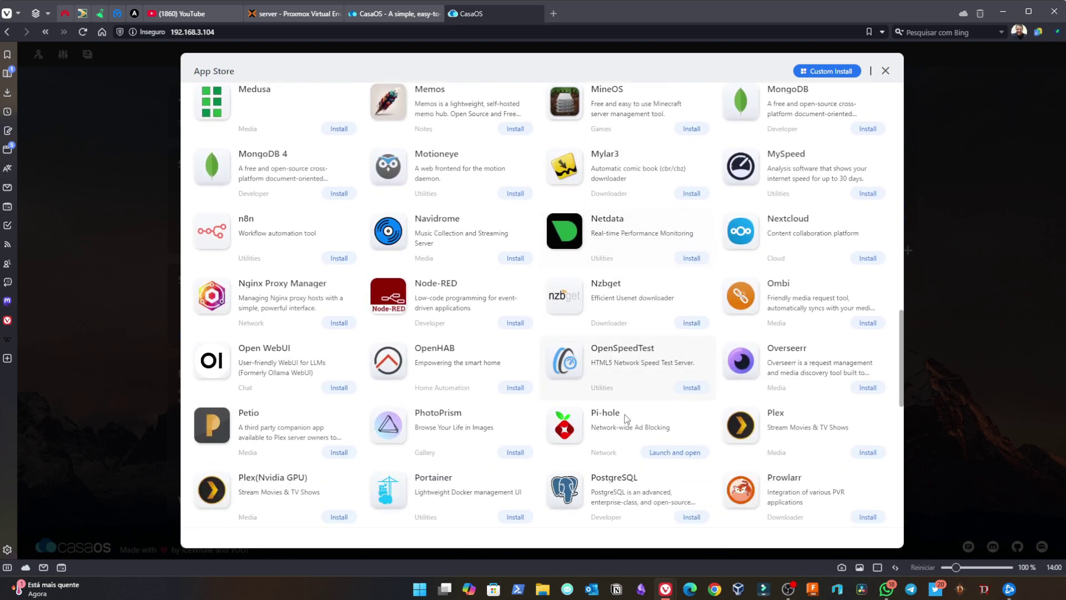
pyautogui.scroll(-2, 625, 418)
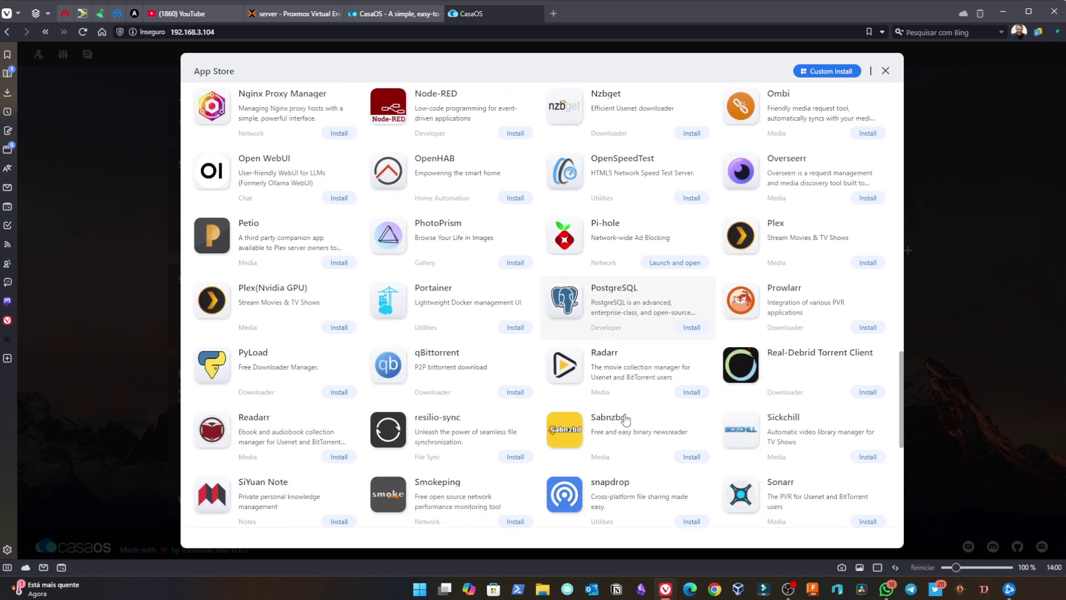
pyautogui.scroll(-1, 626, 418)
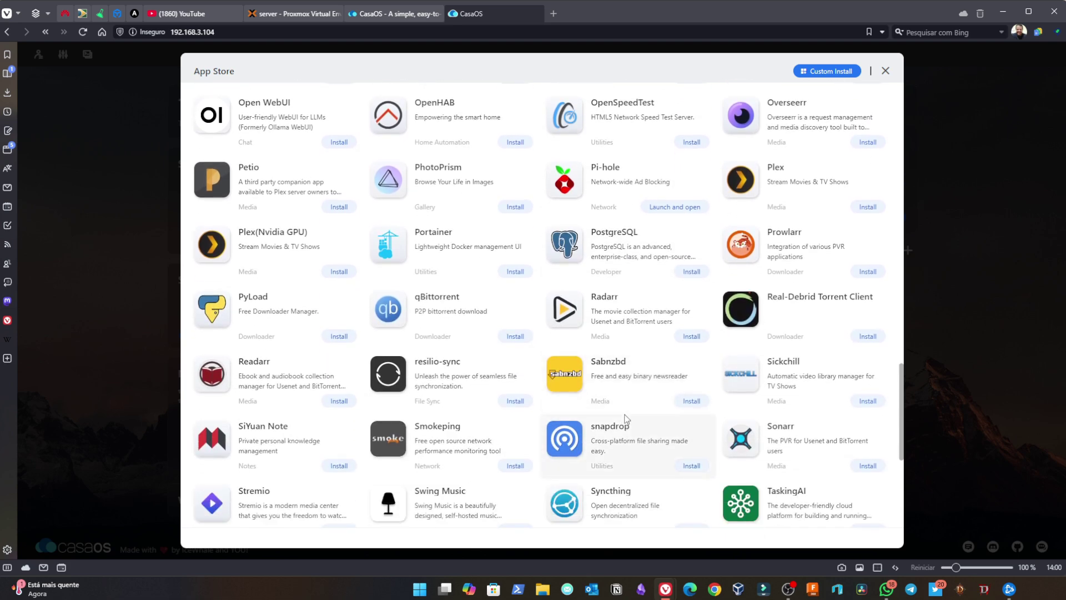
pyautogui.scroll(-4, 625, 418)
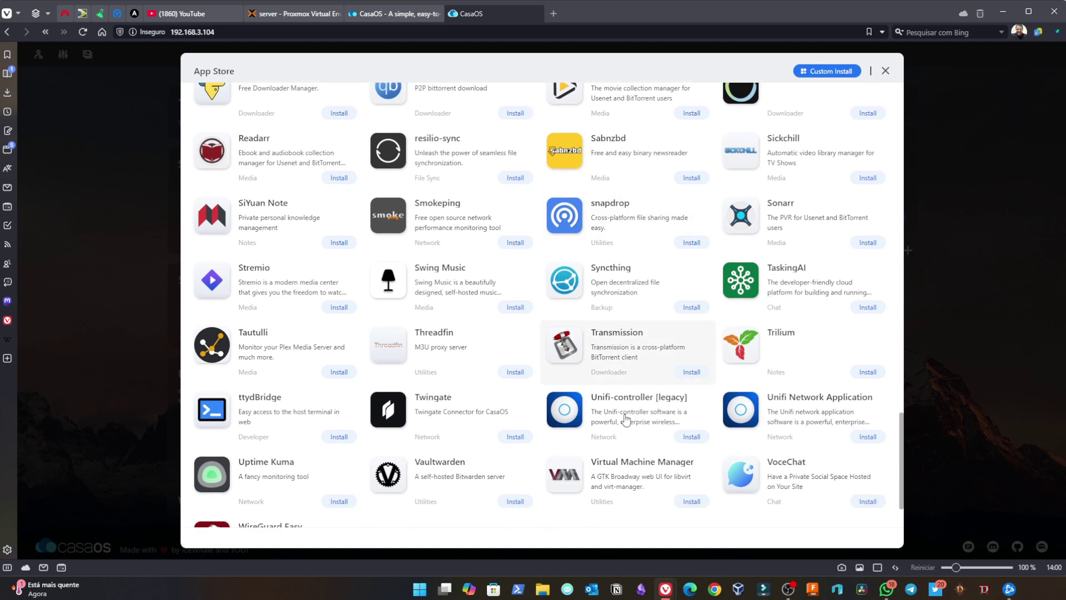
pyautogui.scroll(-2, 626, 418)
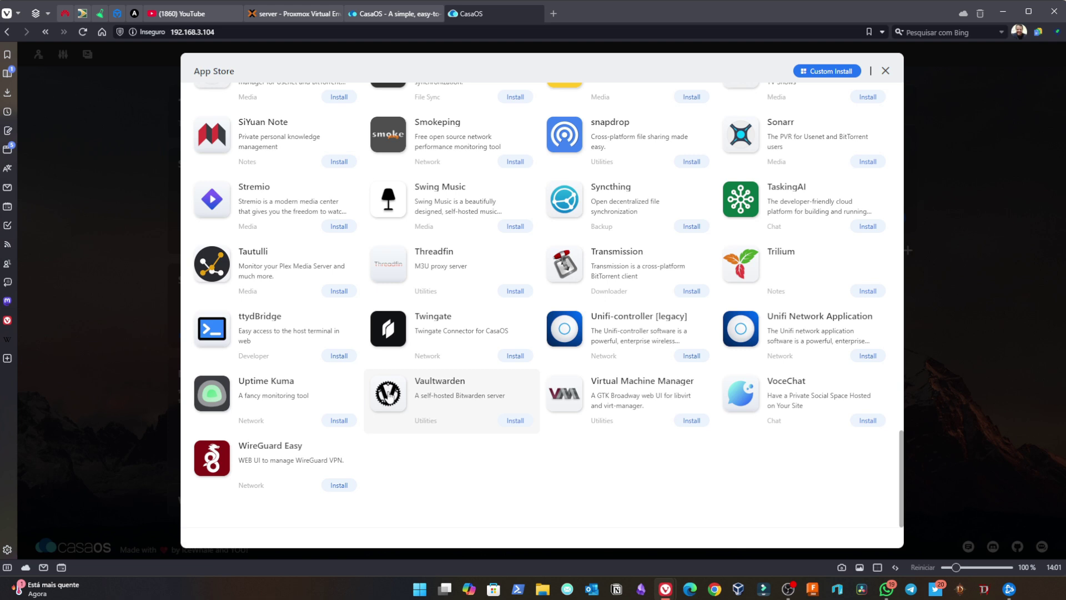
# Open Vaultwarden's page in the App Store and start a custom install of it
pyautogui.click(405, 388)
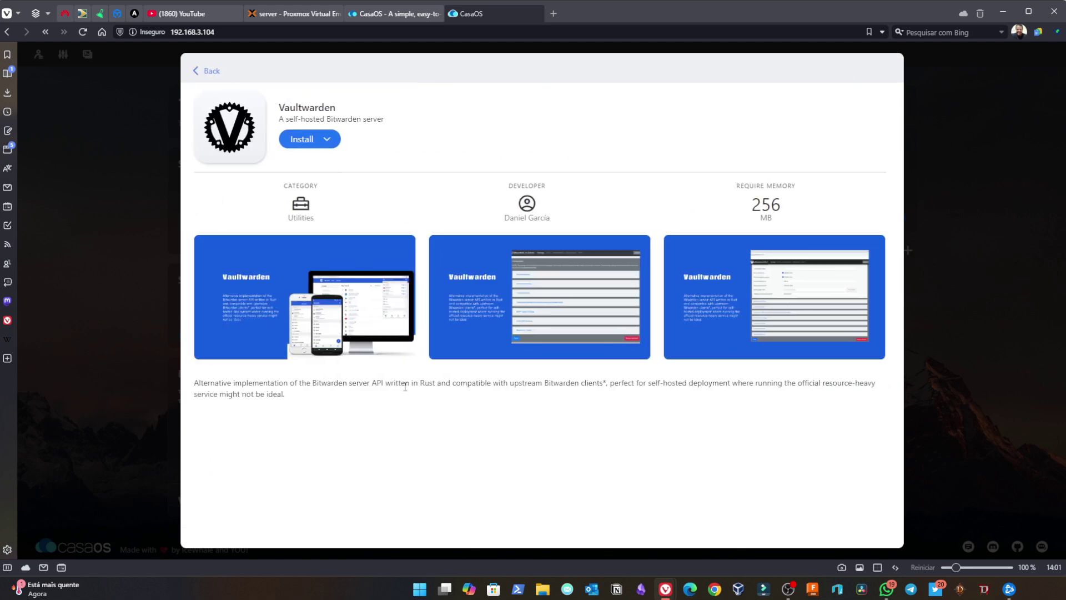
pyautogui.click(328, 139)
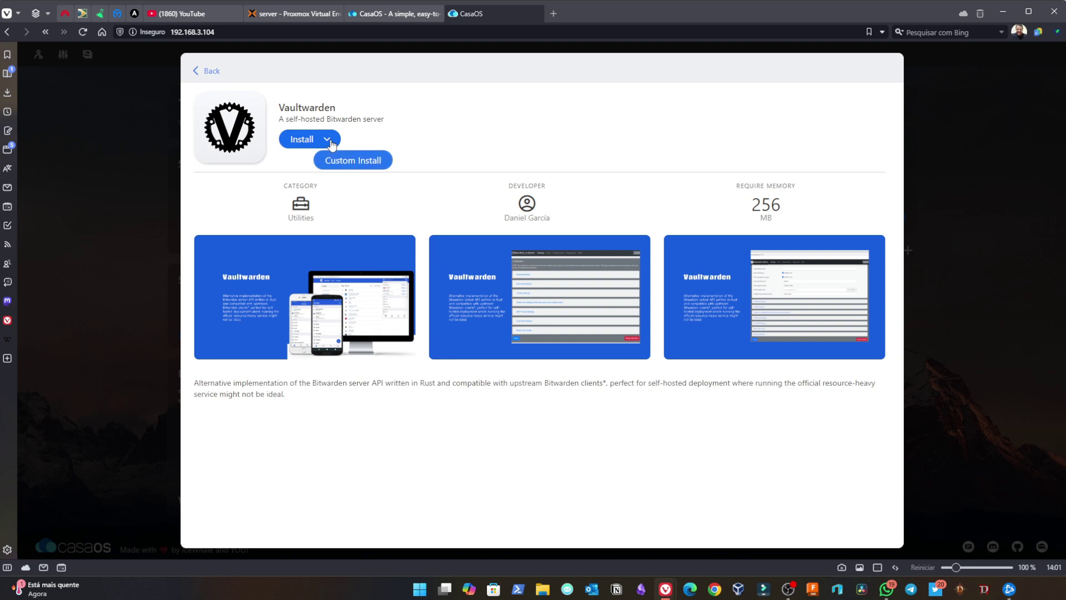
pyautogui.click(537, 117)
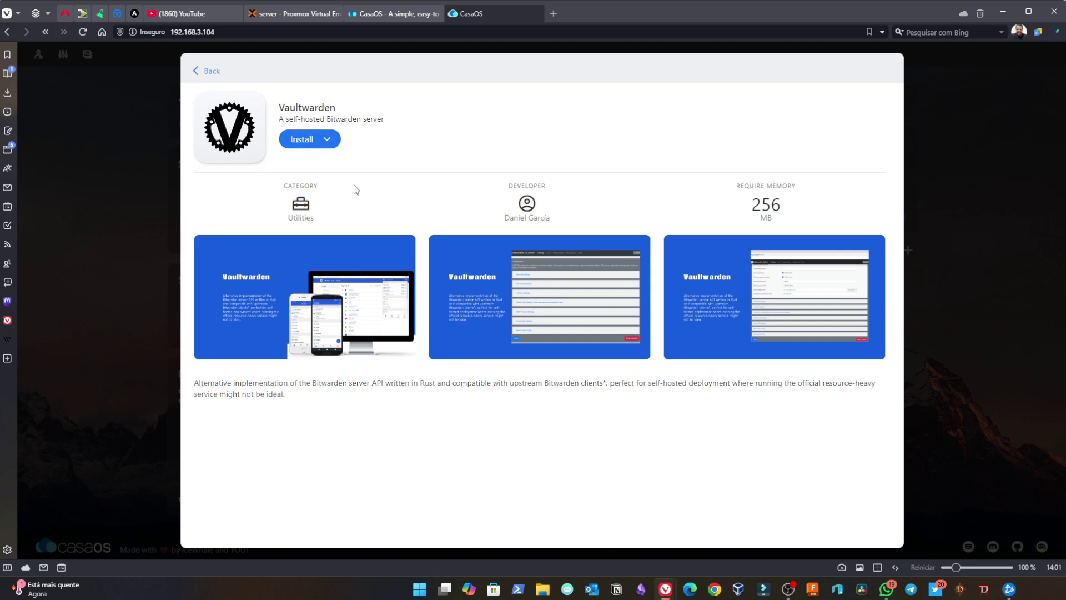
pyautogui.click(328, 139)
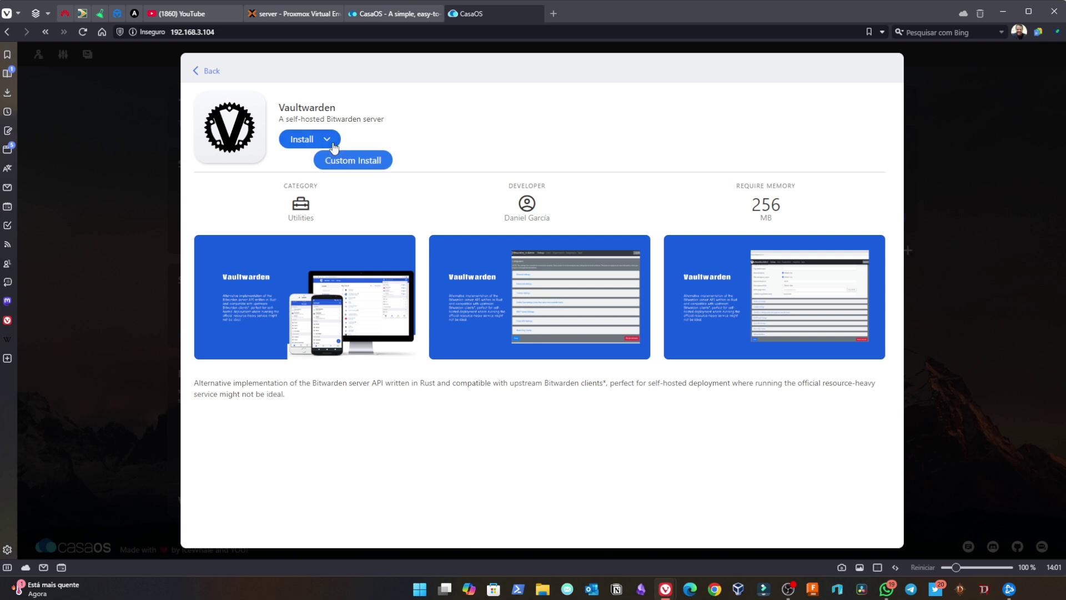
pyautogui.click(360, 161)
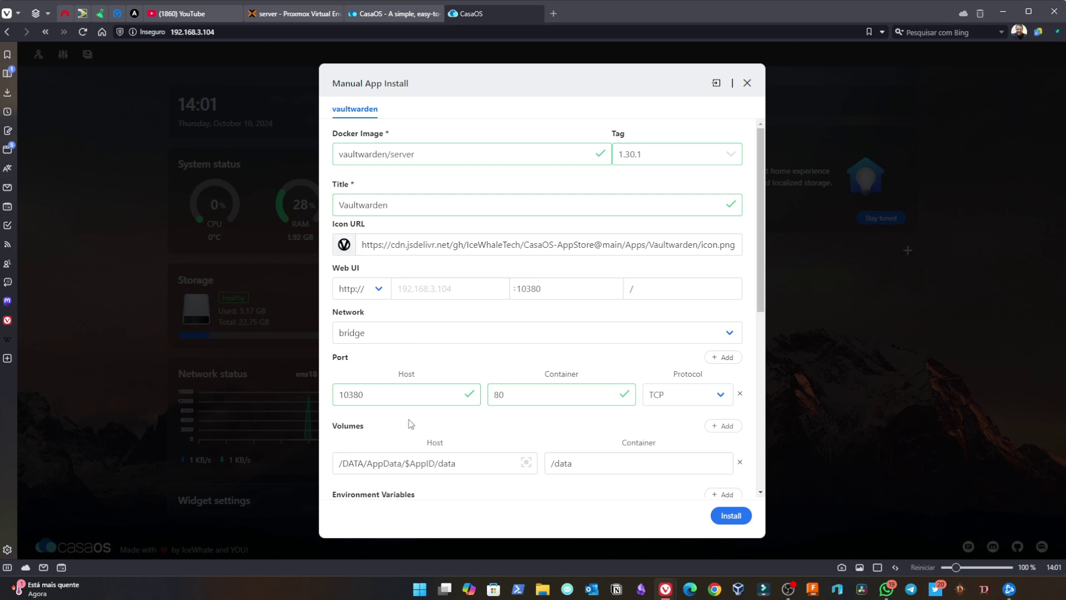
# Set Vaultwarden's host volume path to /apps/$AppID/data, install it, and let the installation continue in the background
pyautogui.scroll(-2, 400, 405)
pyautogui.moveTo(402, 353); pyautogui.dragTo(299, 369)
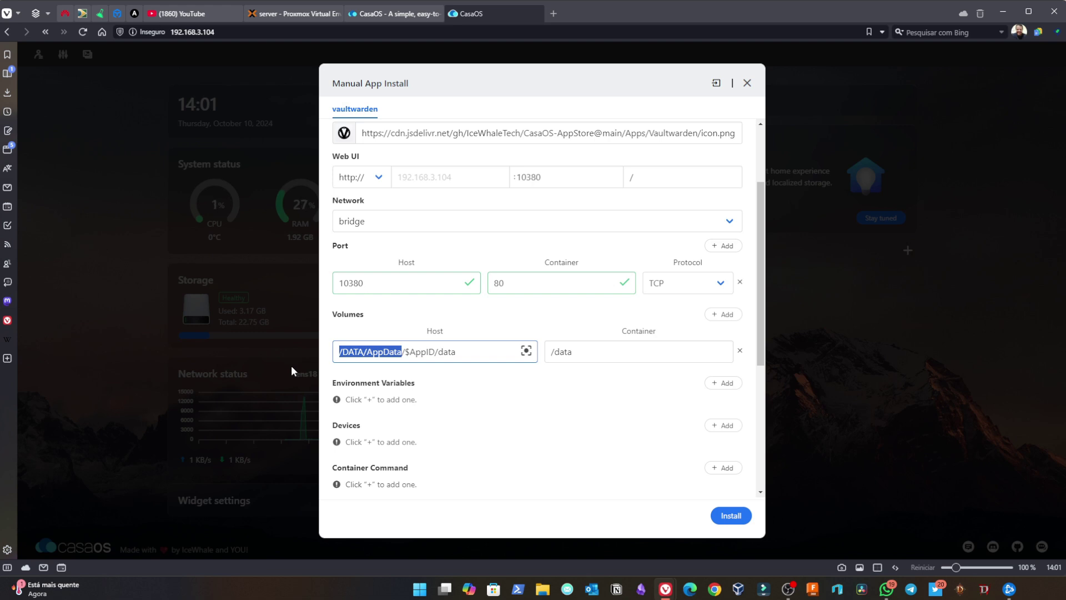
pyautogui.write('/apps')
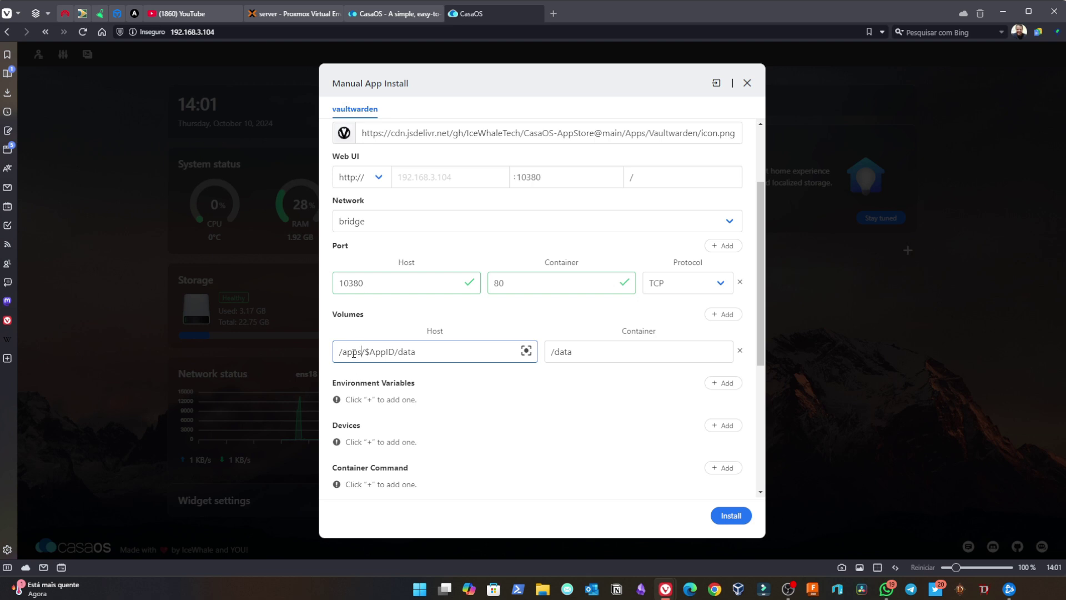
pyautogui.click(731, 514)
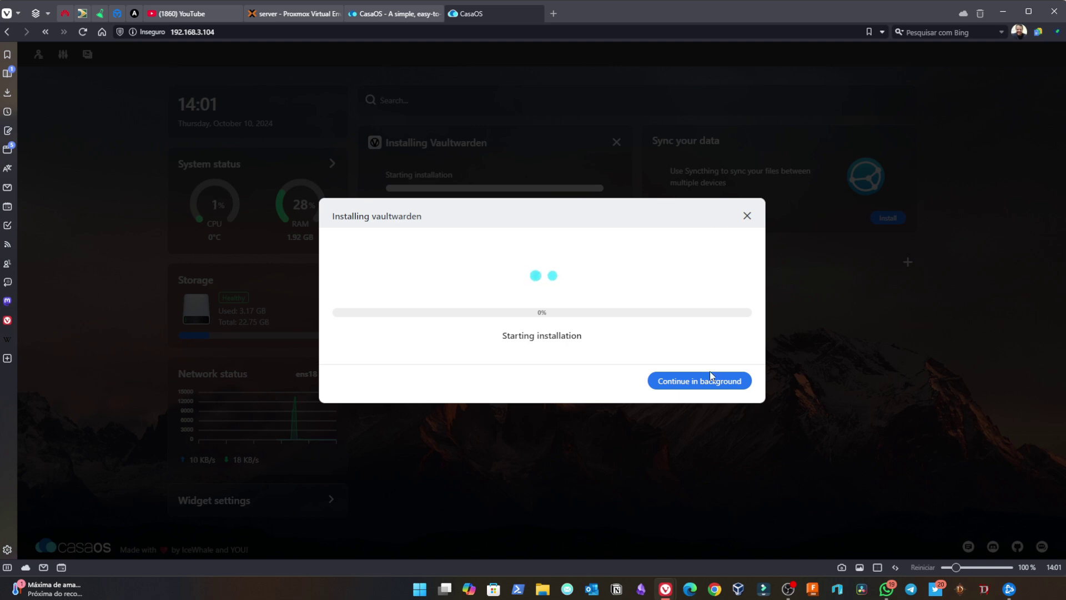
pyautogui.click(693, 384)
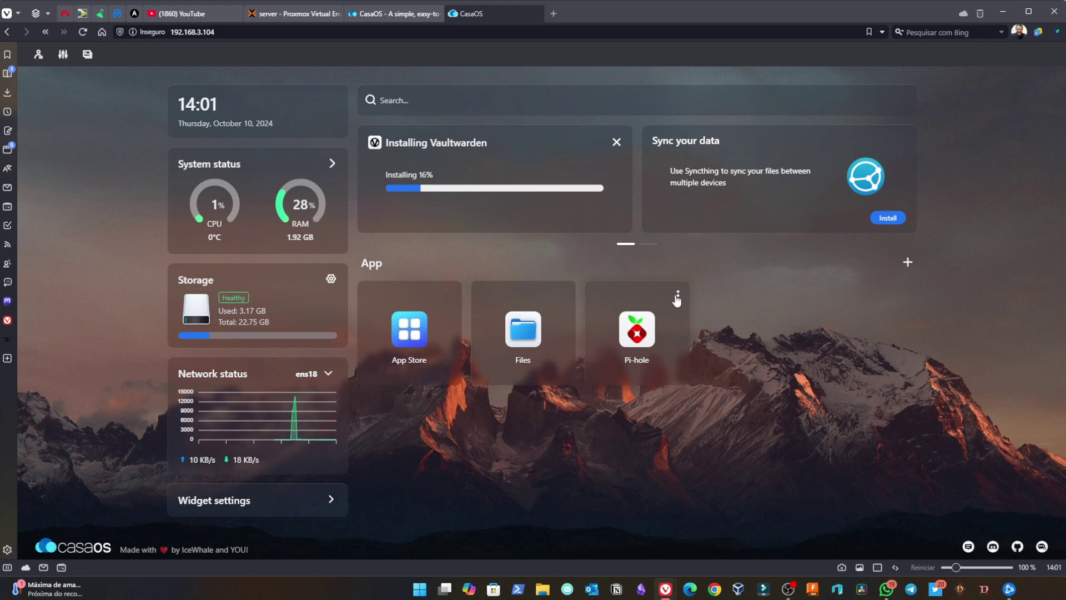
# In Pi-hole's settings, set the host volume paths to /apps/pihole/etc/pihole/ and /apps/pihole/etc/dnsmasq.d/
pyautogui.click(678, 296)
pyautogui.click(714, 364)
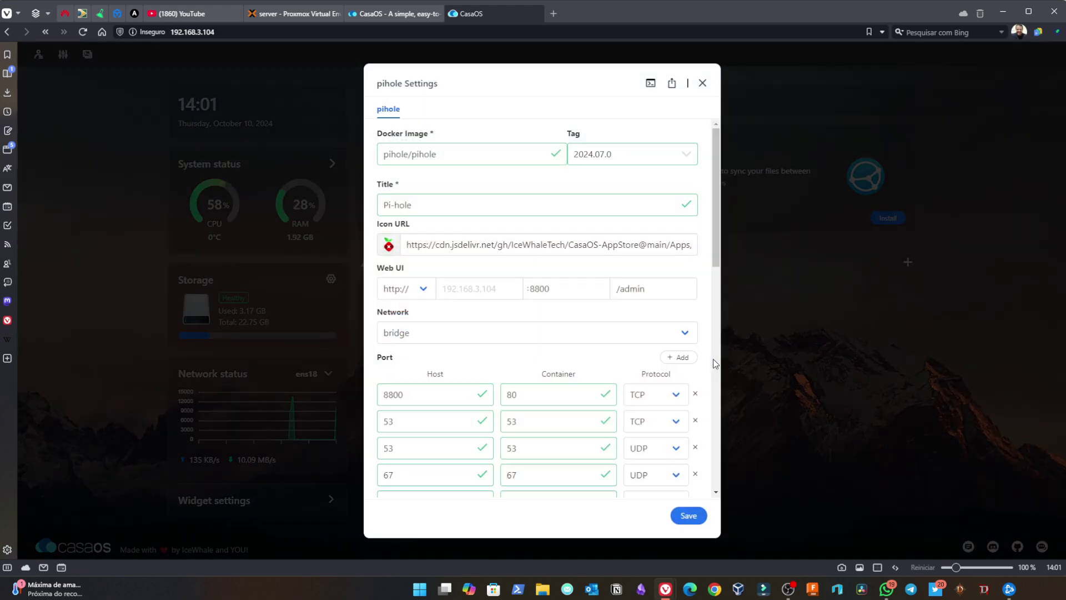
pyautogui.scroll(-5, 442, 336)
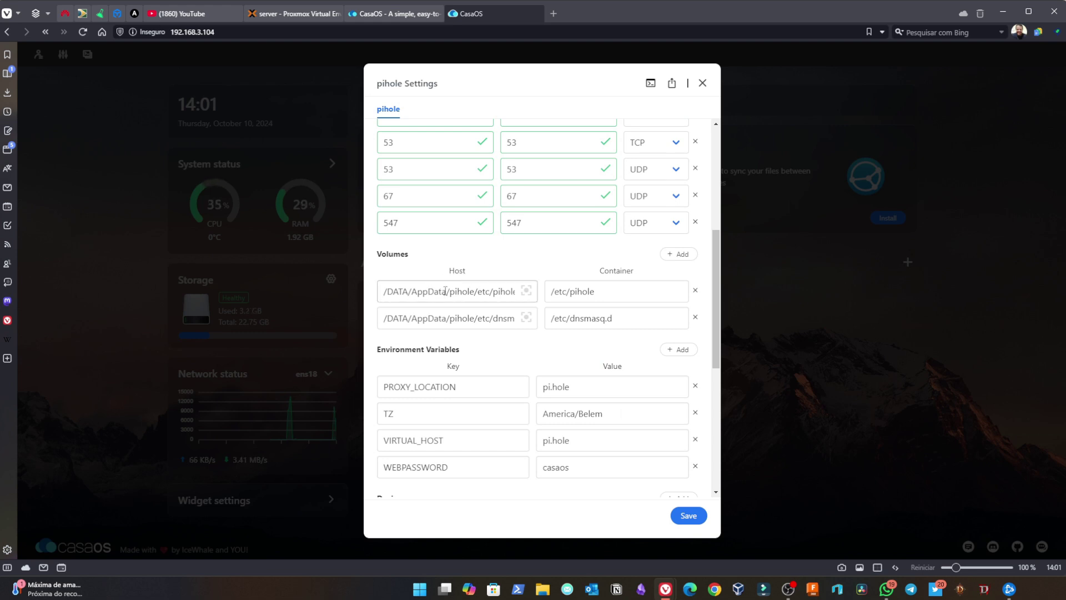
pyautogui.moveTo(445, 290); pyautogui.dragTo(383, 294)
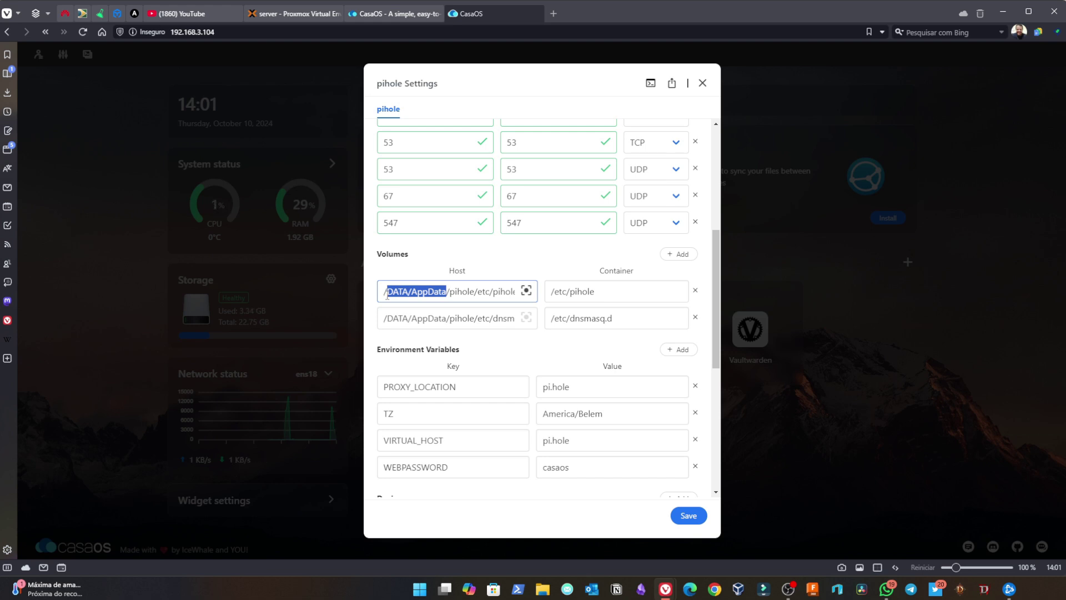
pyautogui.write('apps')
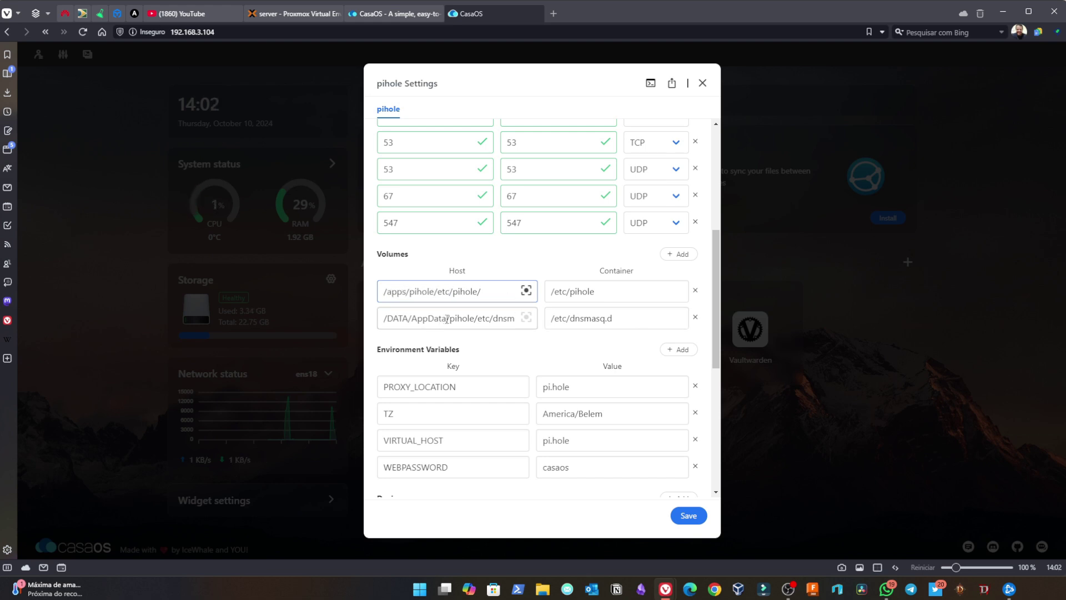
pyautogui.moveTo(444, 318); pyautogui.dragTo(385, 321)
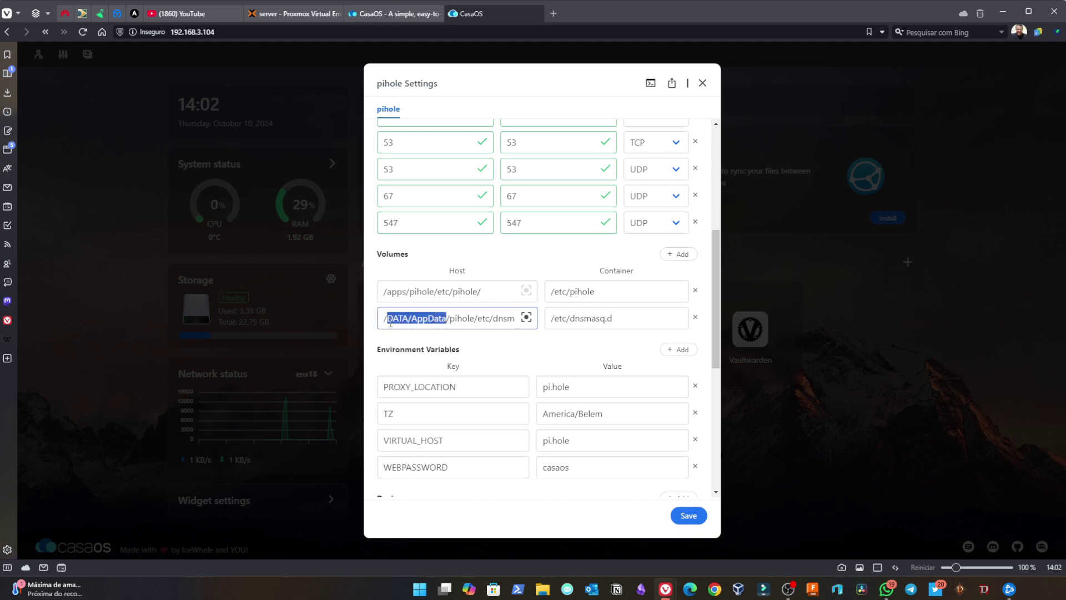
pyautogui.write('apps')
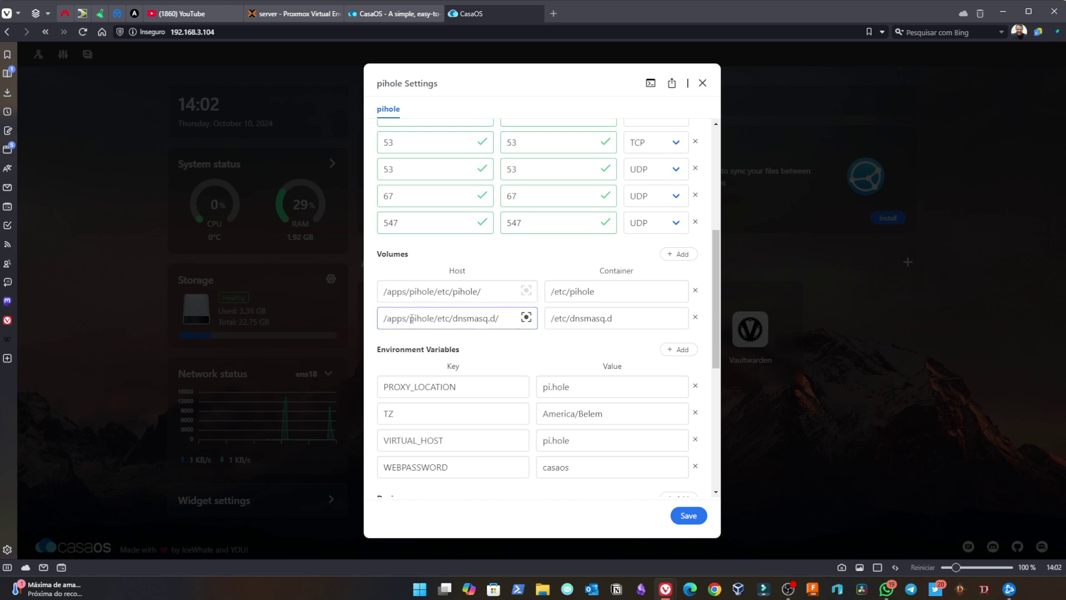
# Review the remaining Pi-hole settings, including ports and environment variables, and save the changed configuration
pyautogui.scroll(-5, 448, 336)
pyautogui.scroll(5, 450, 347)
pyautogui.scroll(5, 449, 345)
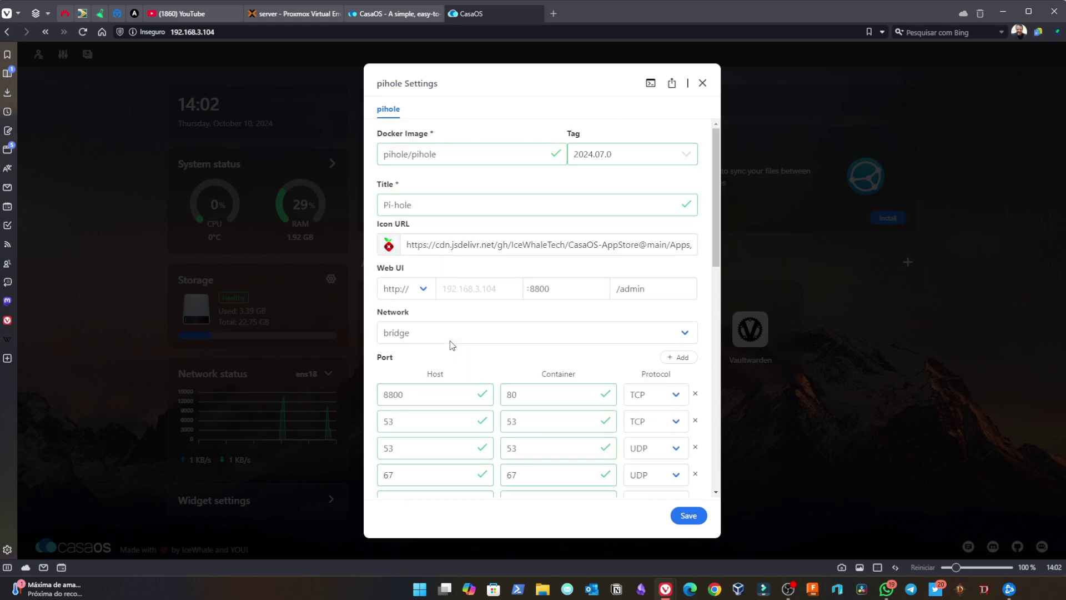
pyautogui.scroll(-1, 451, 345)
pyautogui.scroll(1, 451, 345)
pyautogui.scroll(-6, 451, 345)
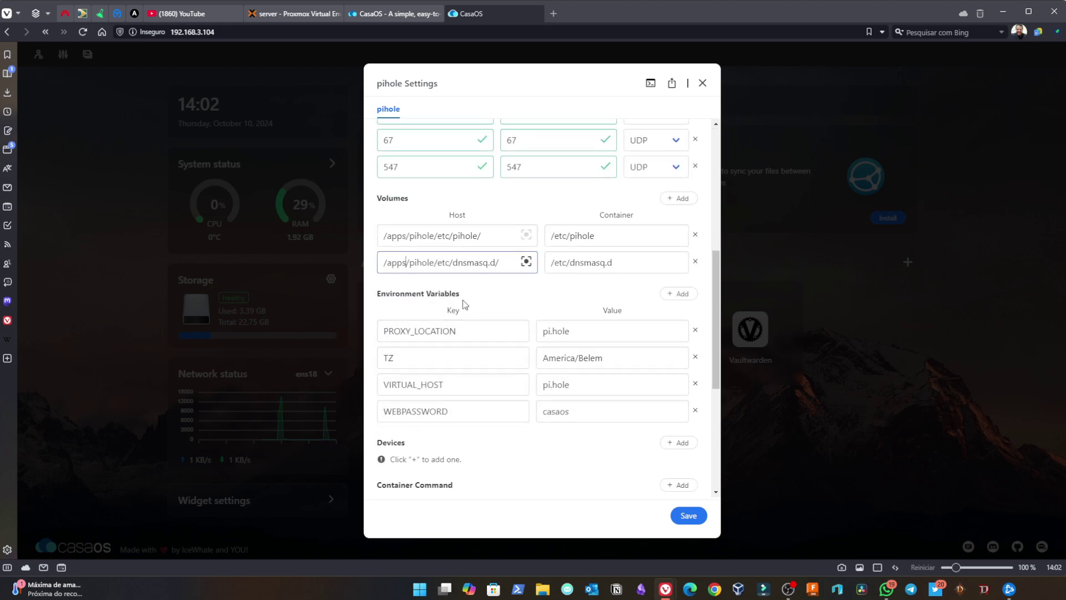
pyautogui.click(689, 515)
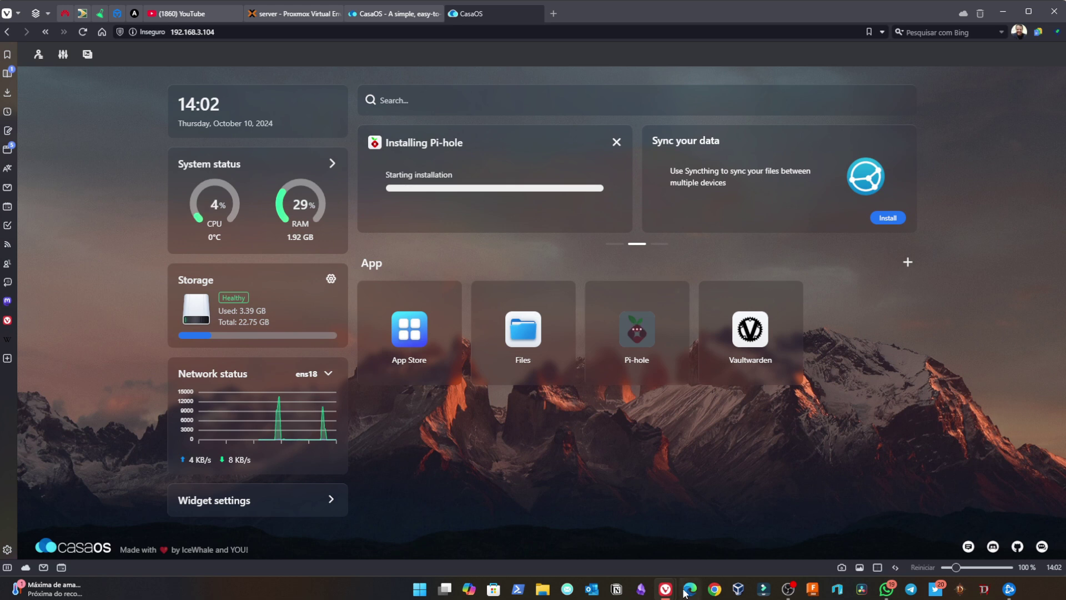
# Check the available space on the System and apps storage in the Storage Manager, and close it
pyautogui.moveTo(665, 589)
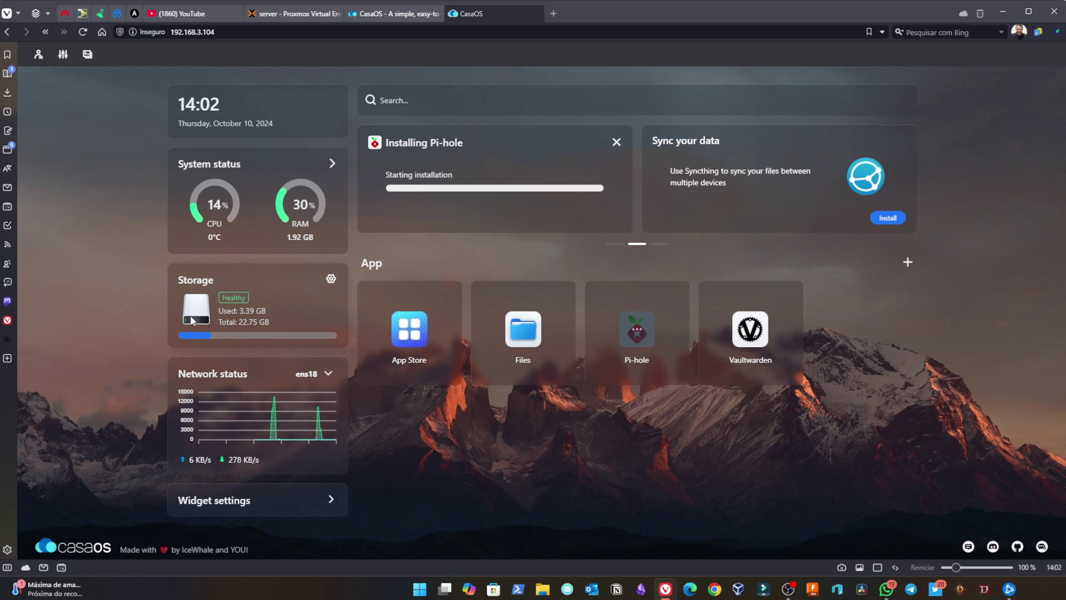
pyautogui.click(331, 278)
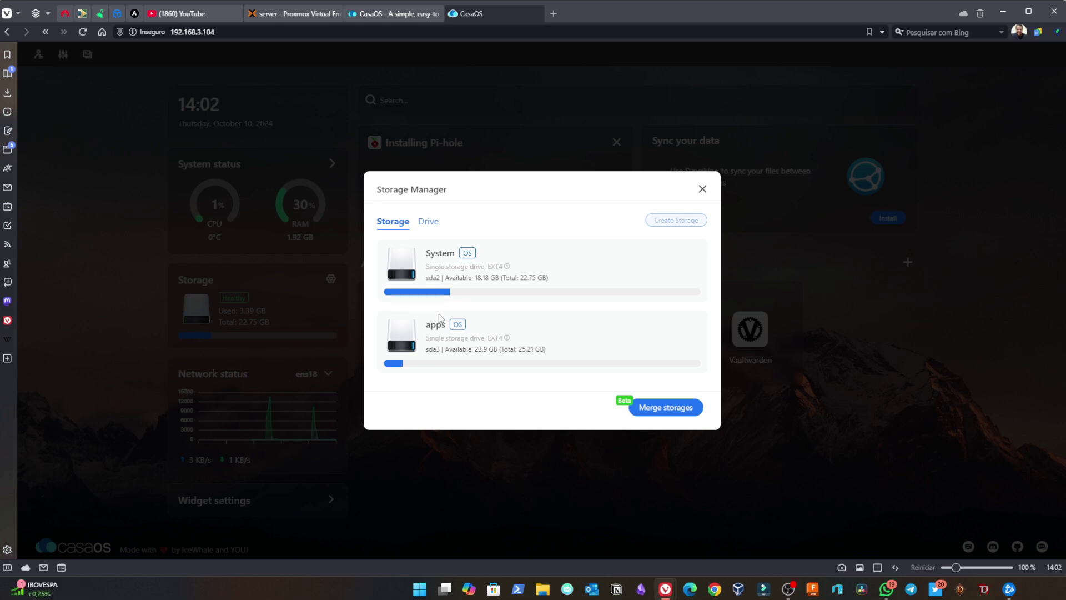
pyautogui.click(702, 188)
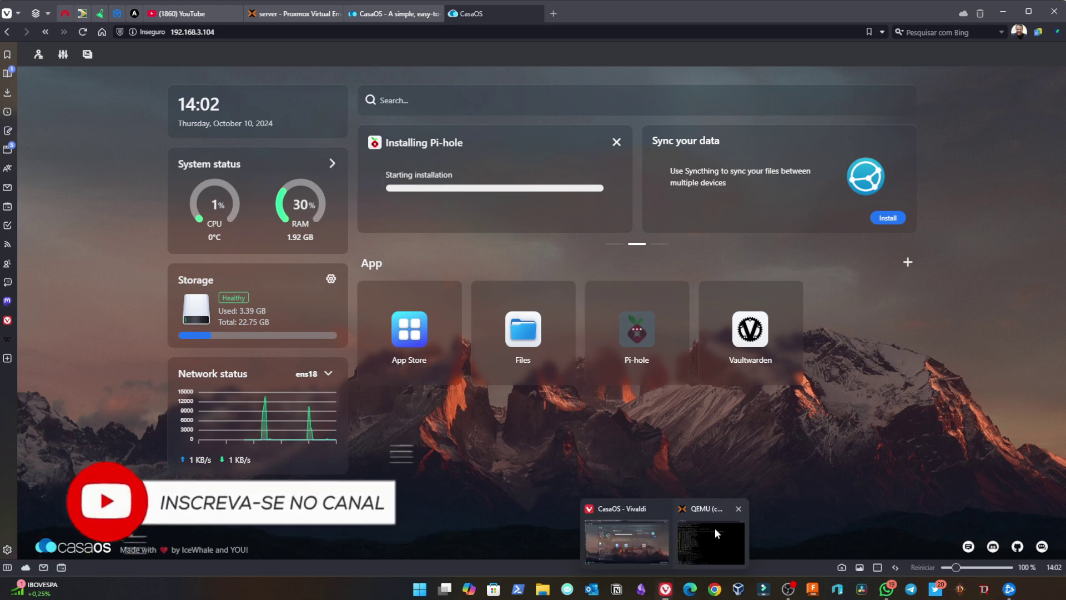
# Switch to the casaos noVNC console, bring its window fully into view, and list the running containers with docker ps
pyautogui.click(714, 527)
pyautogui.moveTo(435, 46); pyautogui.dragTo(761, 86)
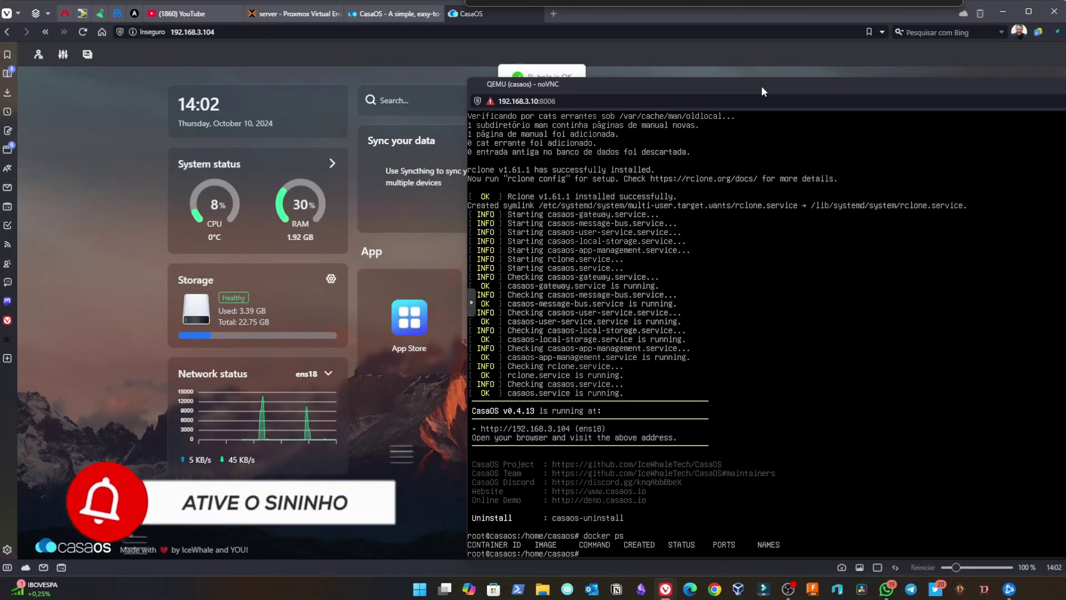
pyautogui.moveTo(918, 81); pyautogui.dragTo(651, 47)
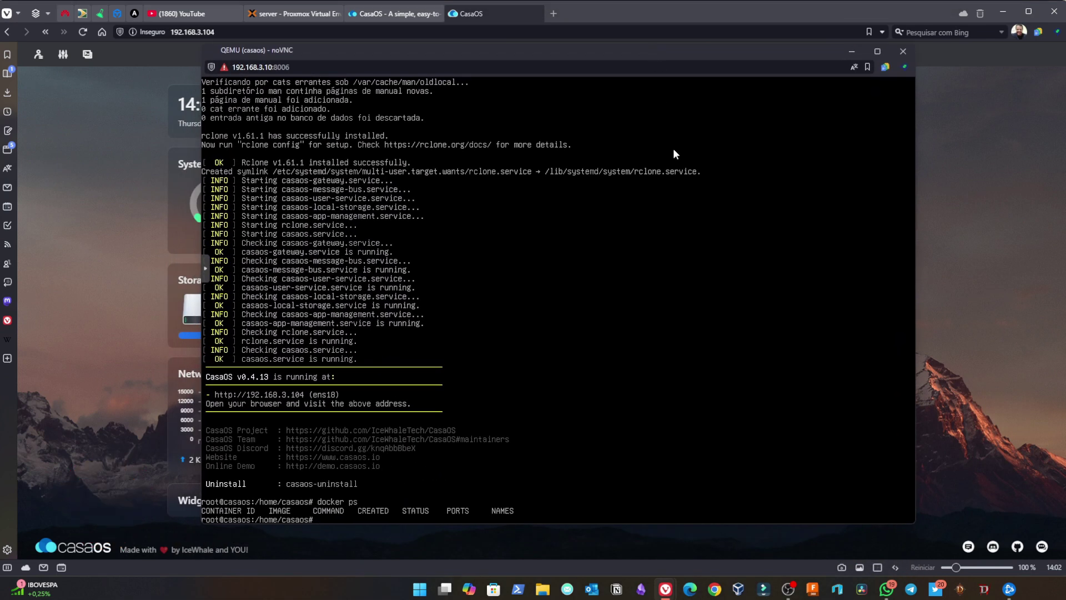
pyautogui.press('Up')
pyautogui.press('Return')
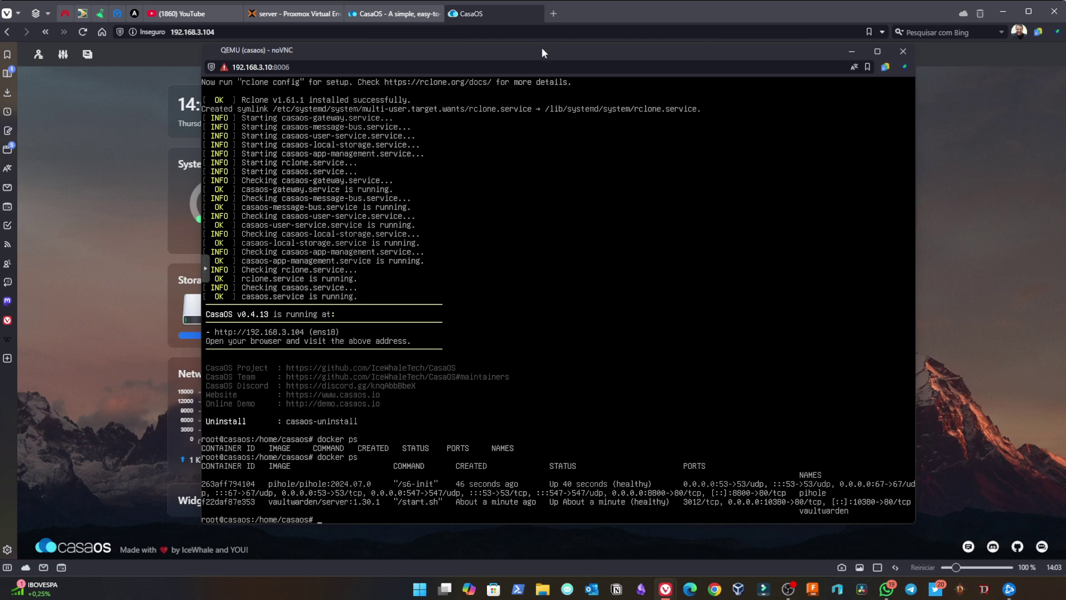
pyautogui.moveTo(542, 50); pyautogui.dragTo(515, 30)
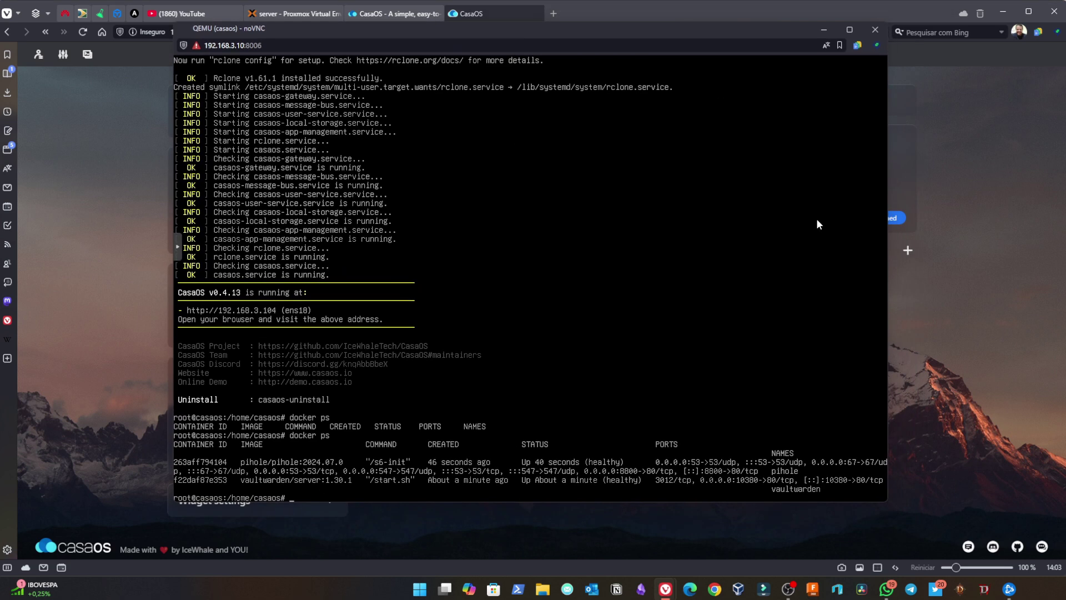
# Dismiss the casaos noVNC console, open the CasaOS App Store and look through its list of apps
pyautogui.click(875, 30)
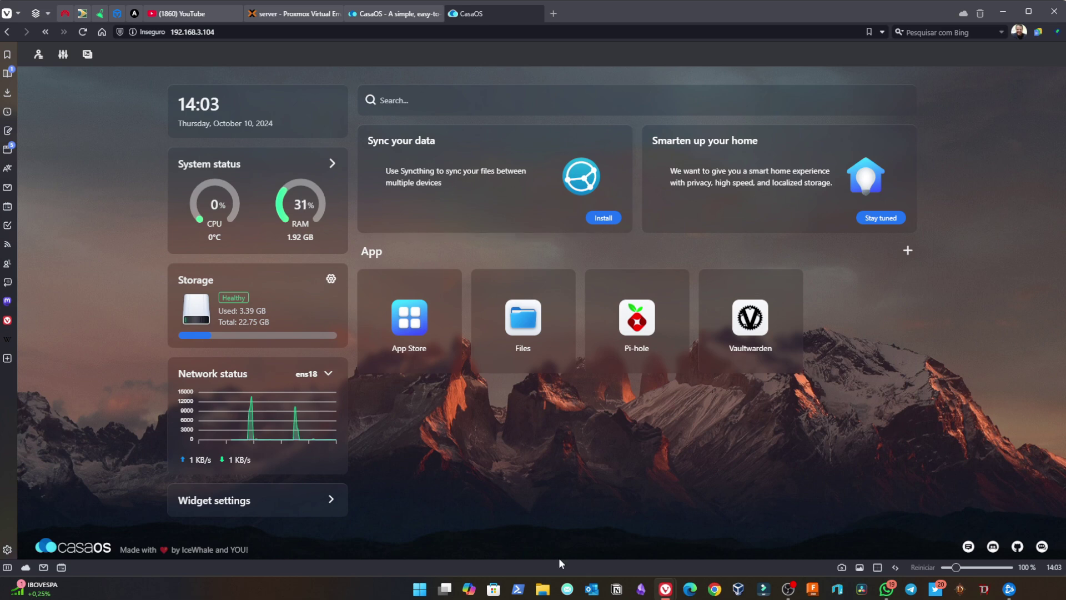
pyautogui.click(403, 333)
pyautogui.scroll(-10, 474, 369)
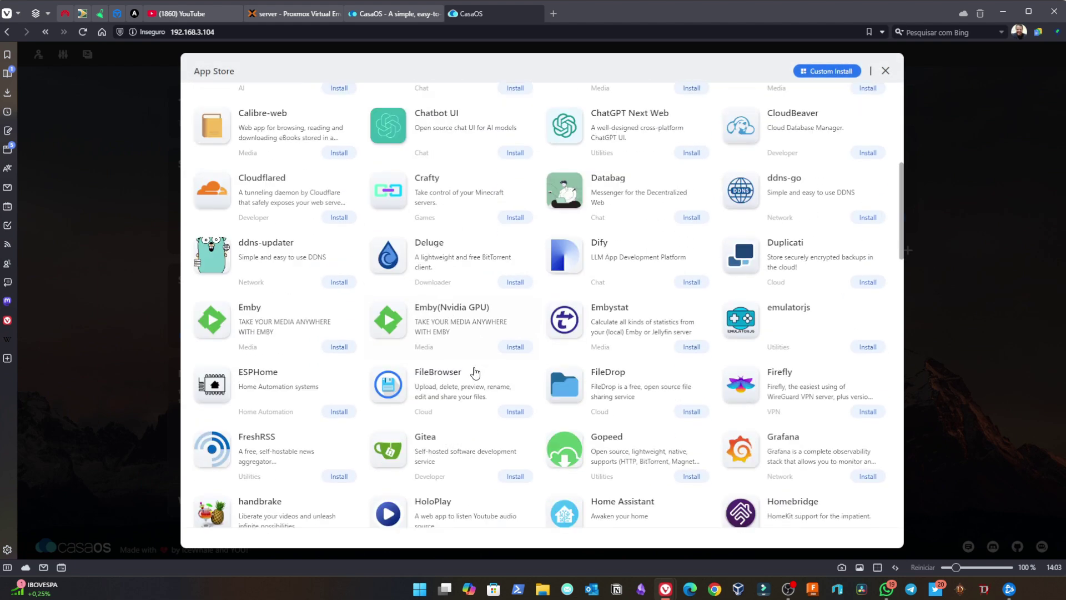
pyautogui.scroll(-15, 474, 371)
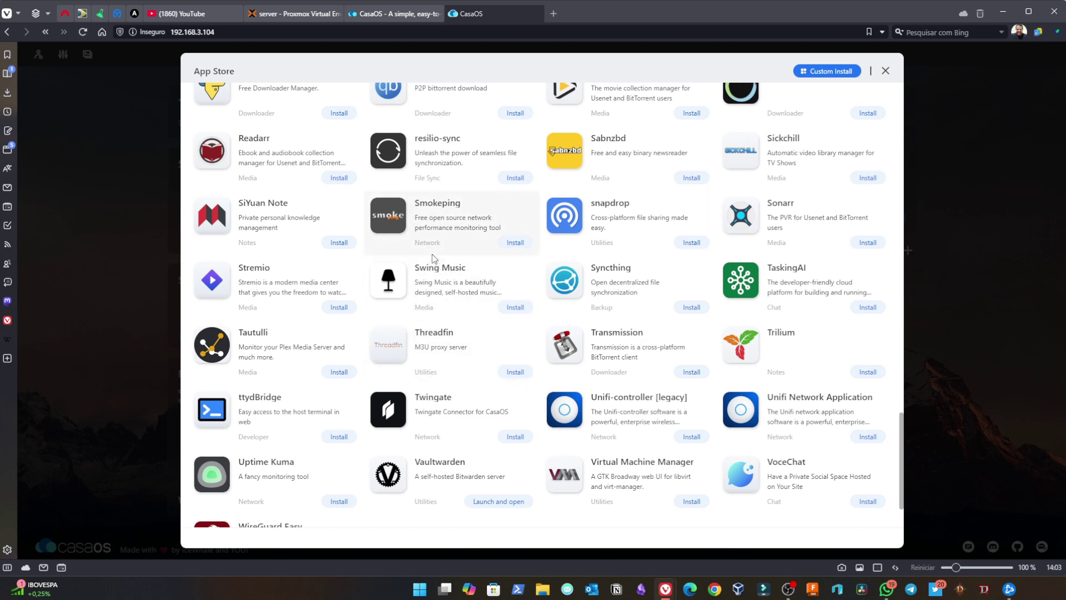
# Check the noVNC console and the CasaOS website briefly, and return to the App Store list on the CasaOS dashboard
pyautogui.moveTo(665, 589)
pyautogui.click(696, 546)
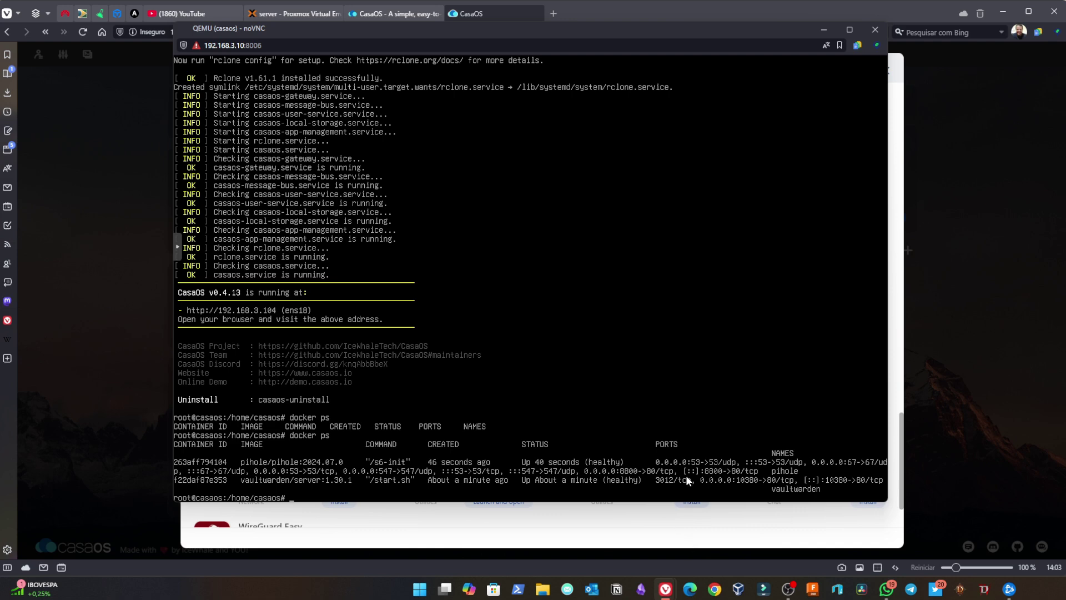
pyautogui.click(394, 13)
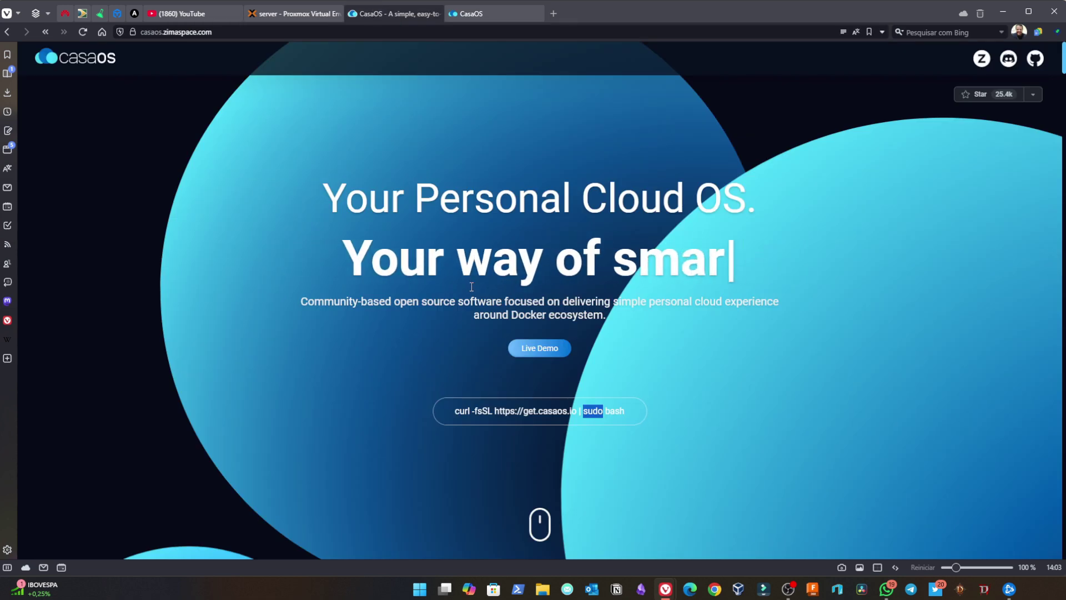
pyautogui.click(458, 15)
pyautogui.scroll(20, 453, 366)
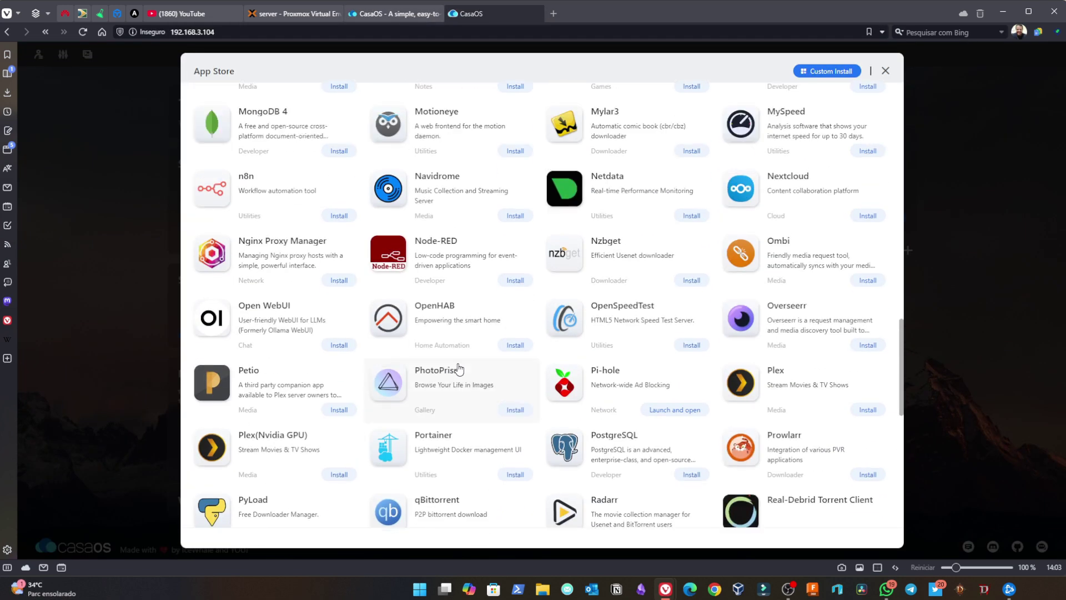
# Find Cloudflared in the App Store and open its custom installation settings
pyautogui.scroll(-2, 464, 372)
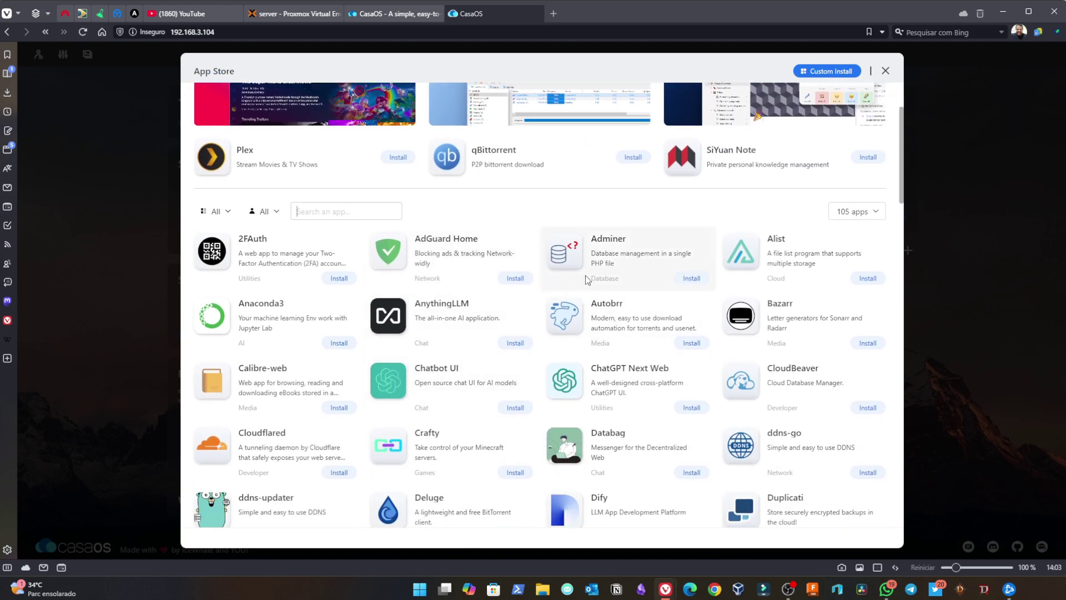
pyautogui.scroll(-4, 585, 278)
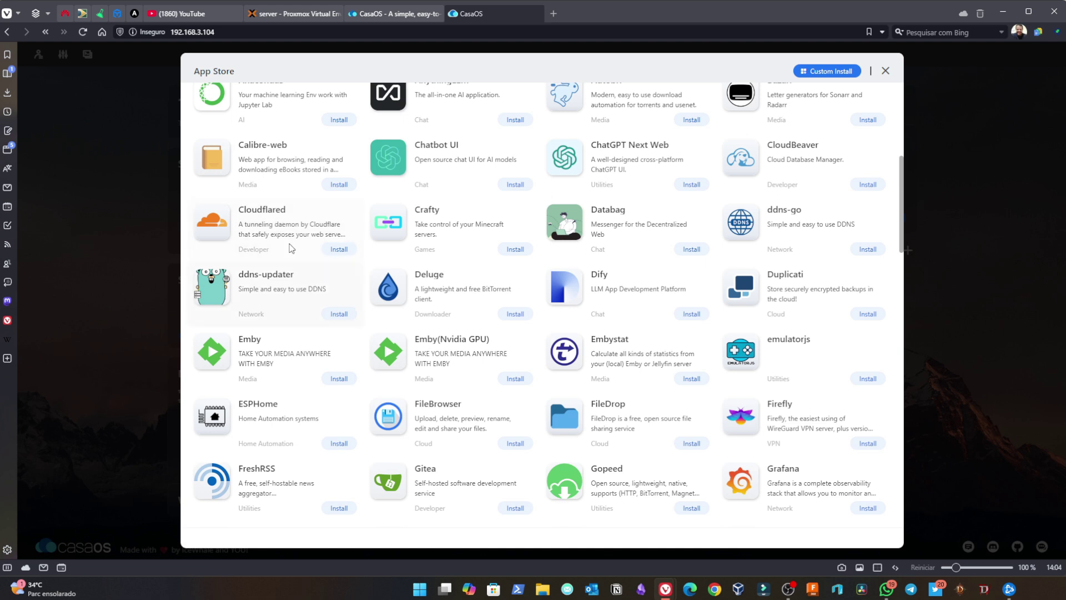
pyautogui.click(251, 224)
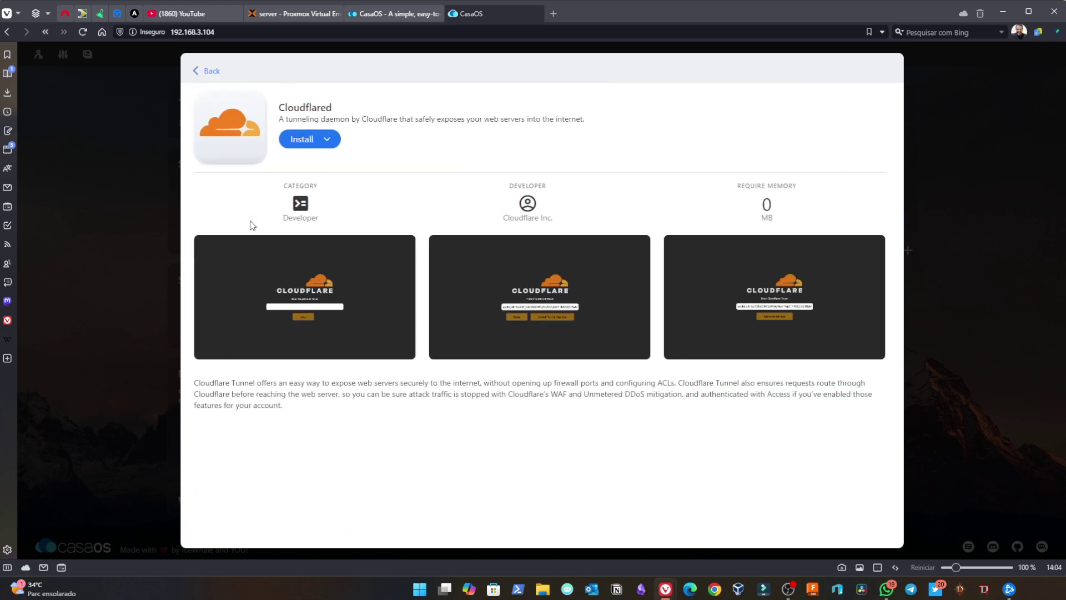
pyautogui.click(327, 138)
pyautogui.click(355, 160)
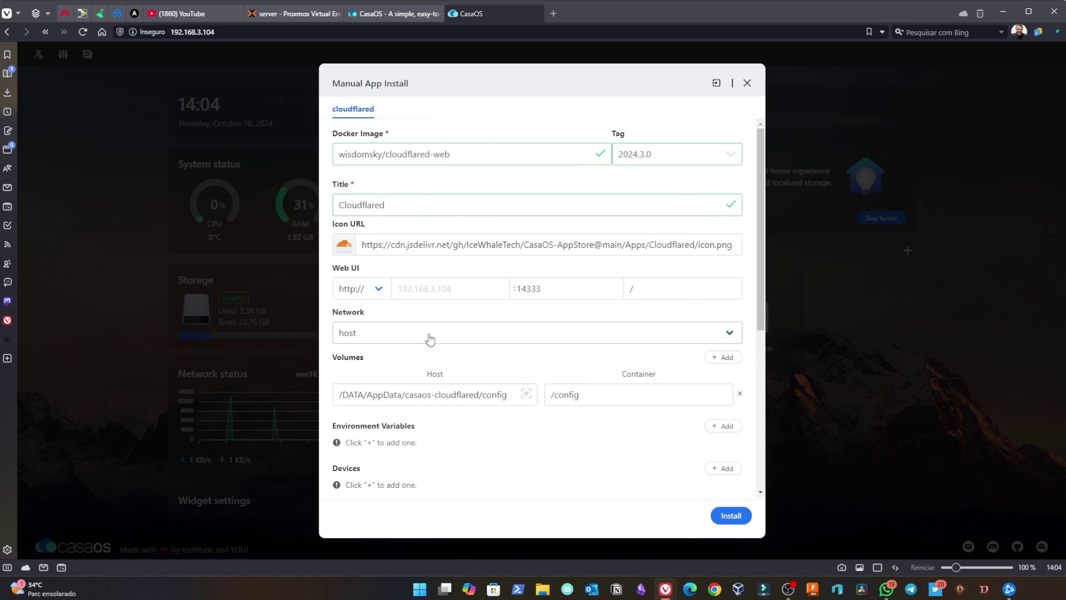
# Set Cloudflared's host volume path to /apps/casaos-cloudflared/config and install it in the background
pyautogui.moveTo(402, 394); pyautogui.dragTo(343, 403)
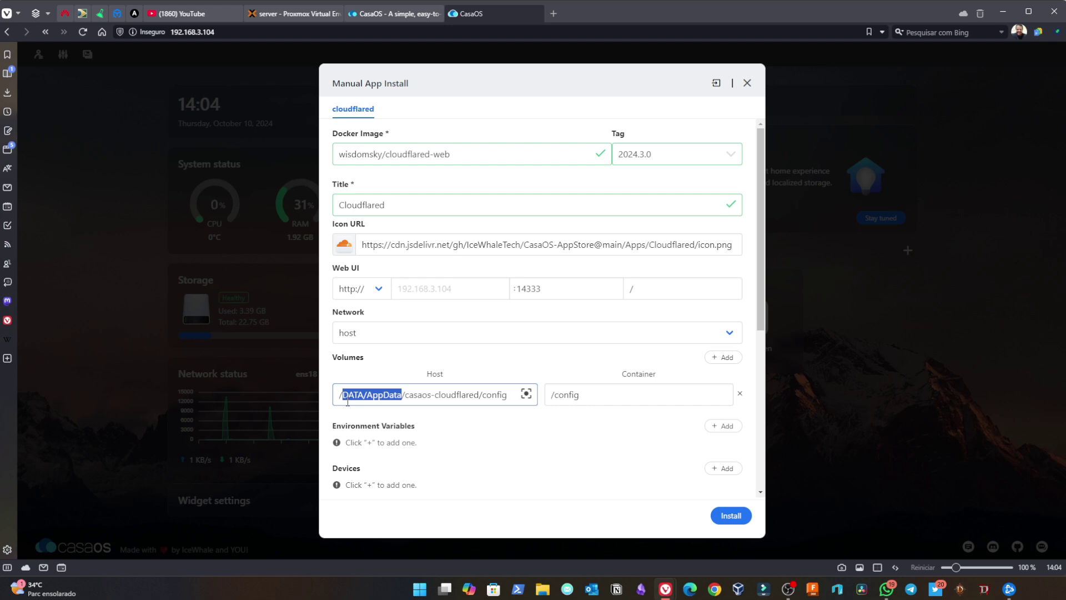
pyautogui.write('apps')
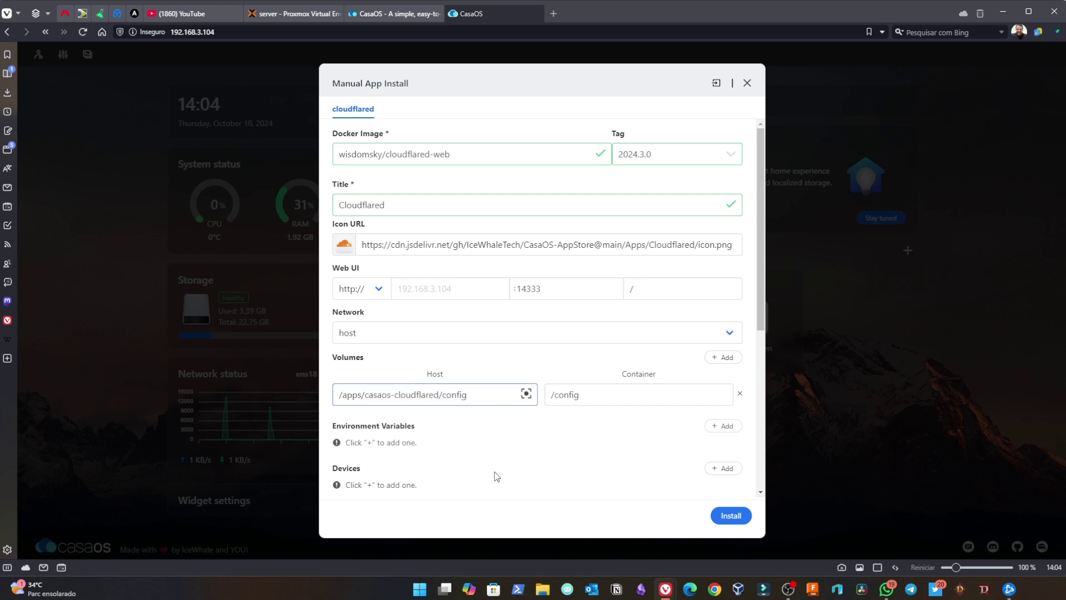
pyautogui.click(730, 515)
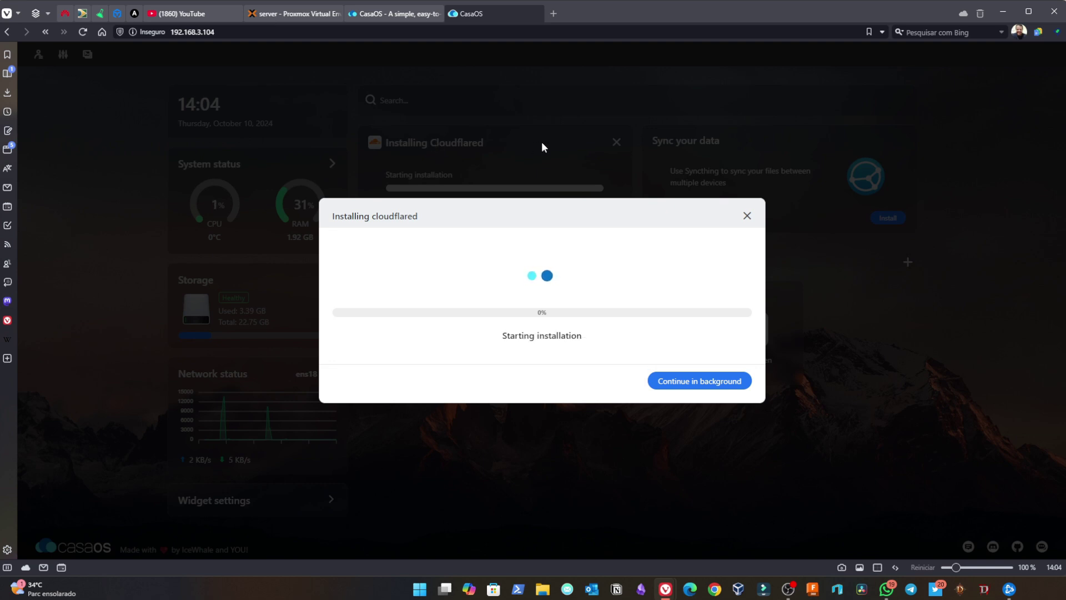
pyautogui.click(701, 380)
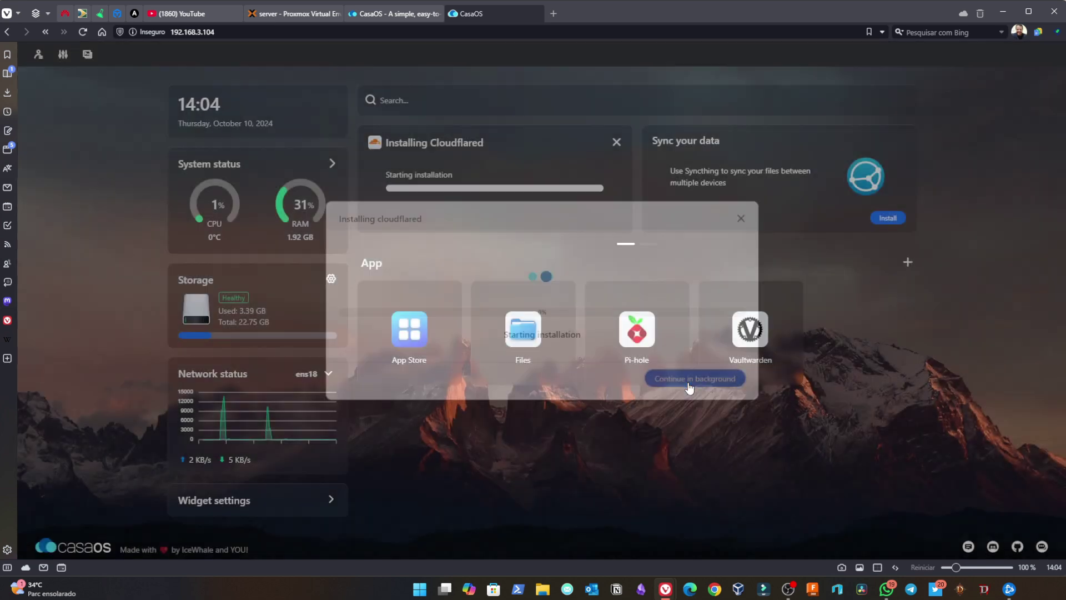
# Reopen the App Store and examine the whole catalogue of available apps, from 2FAuth down to the last entries
pyautogui.click(415, 345)
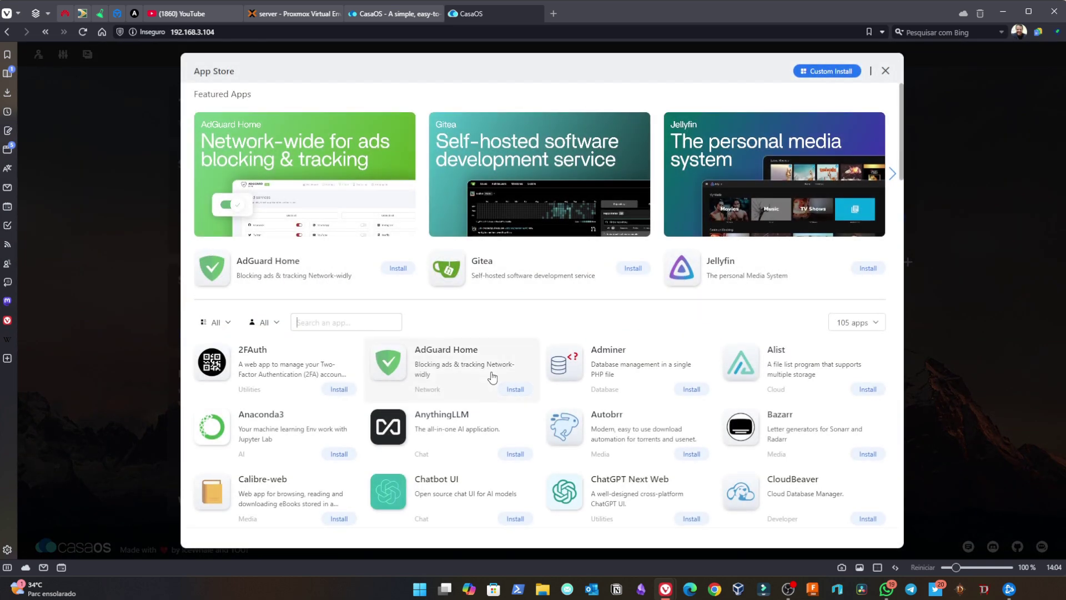
pyautogui.scroll(-3, 492, 377)
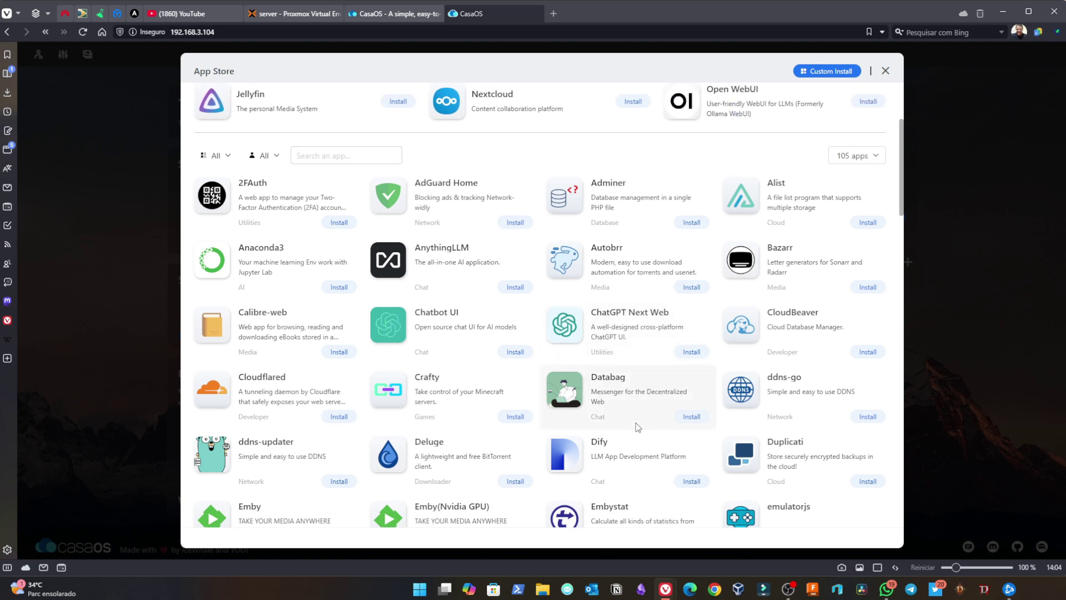
pyautogui.scroll(-2, 642, 434)
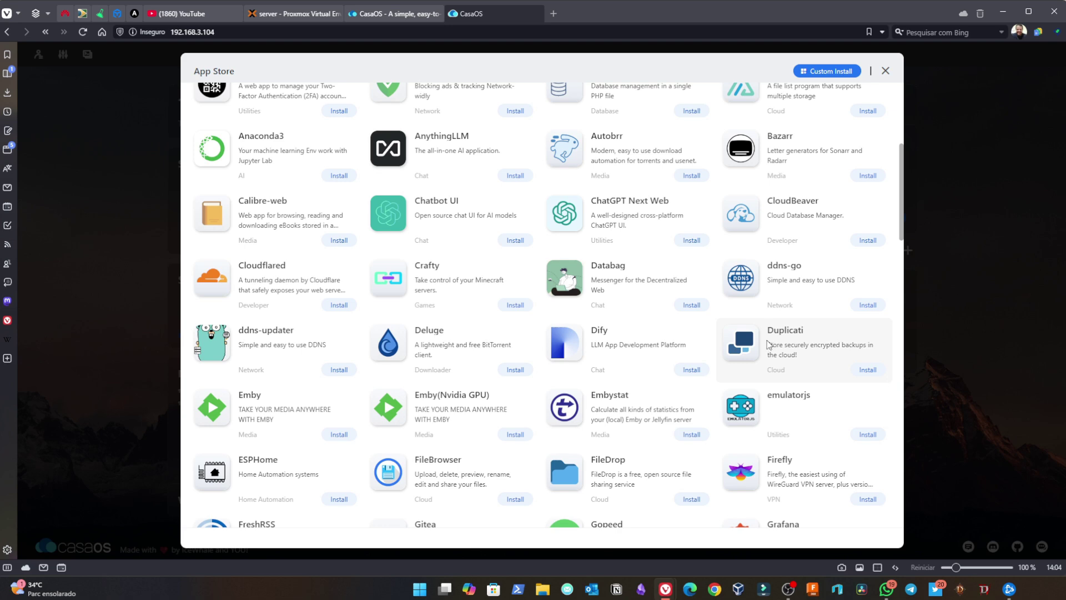
pyautogui.scroll(-3, 768, 345)
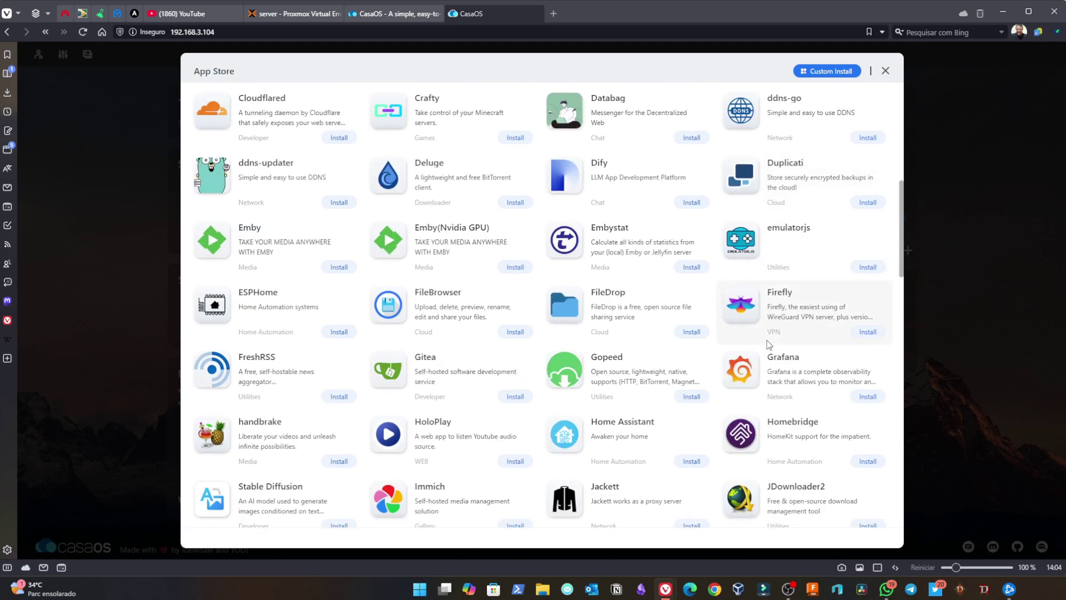
pyautogui.scroll(-2, 768, 344)
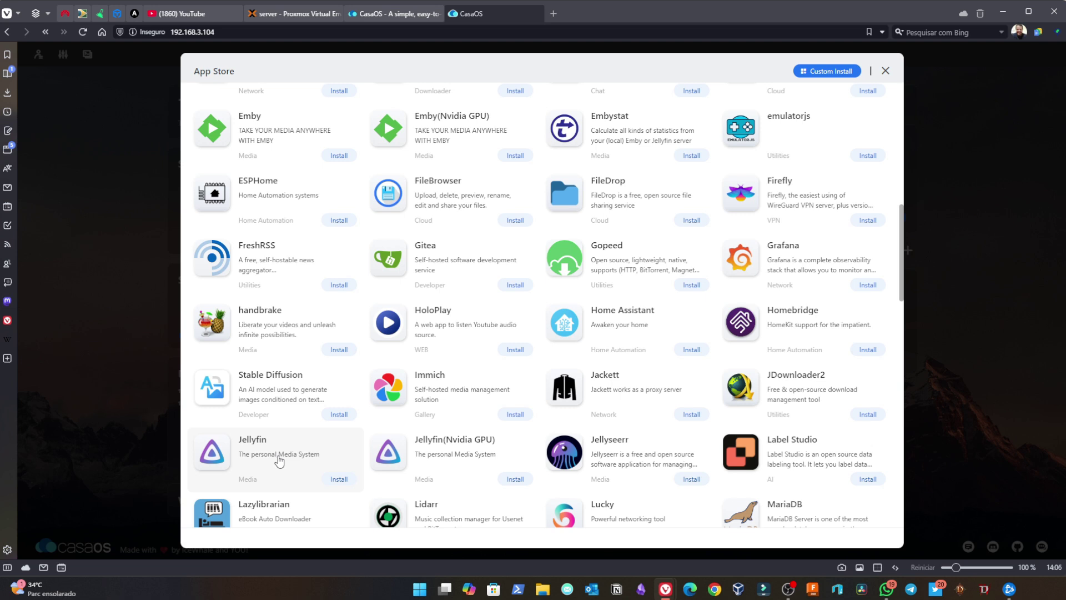
pyautogui.scroll(-1, 279, 461)
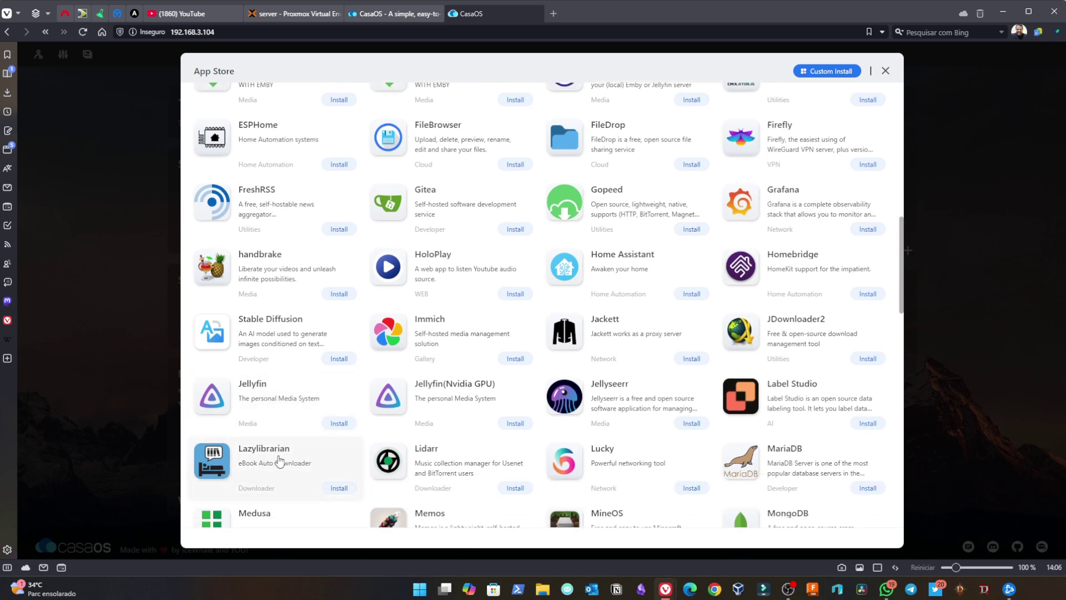
pyautogui.scroll(-3, 280, 461)
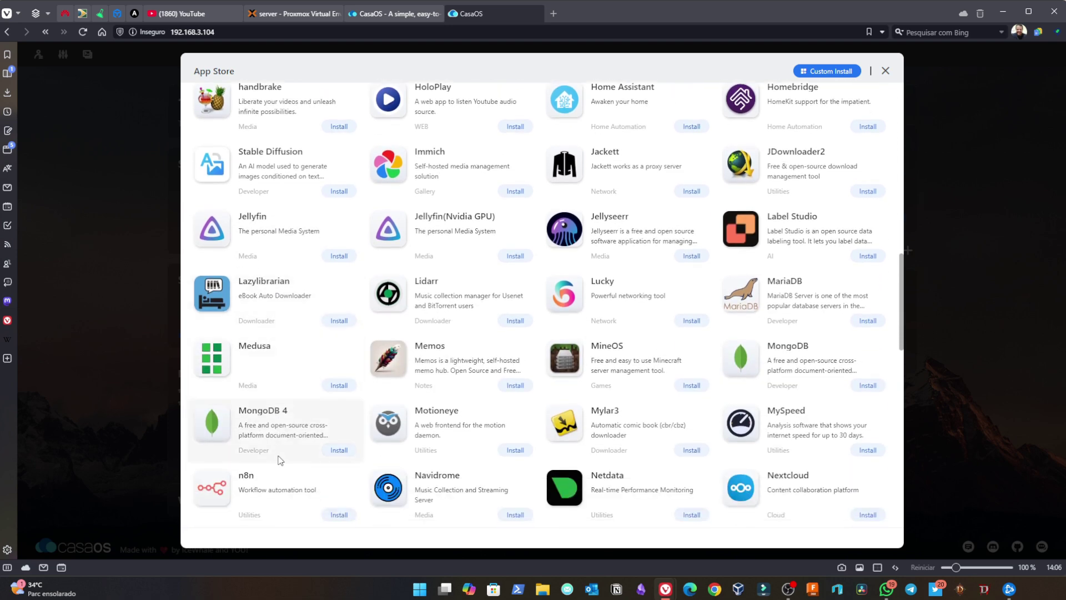
pyautogui.scroll(-2, 388, 375)
pyautogui.scroll(-2, 388, 375)
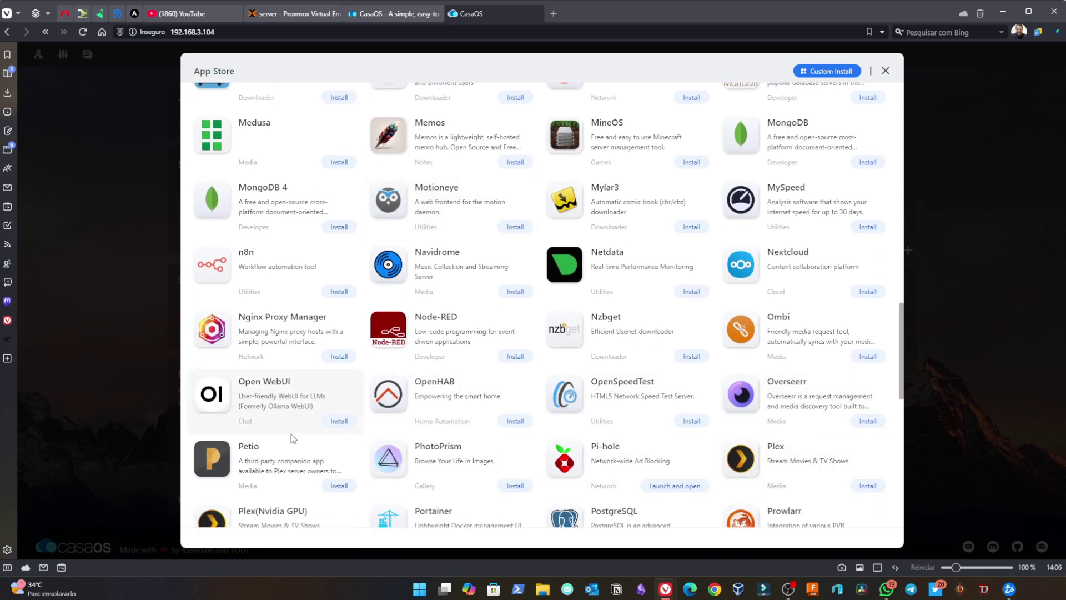
pyautogui.scroll(-2, 672, 361)
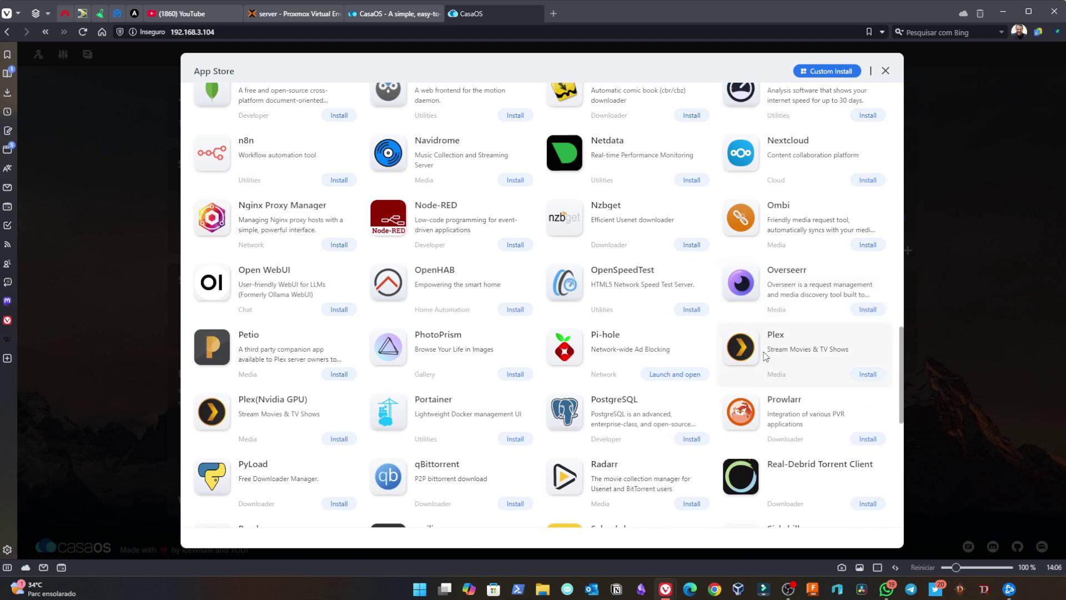
pyautogui.scroll(-3, 748, 362)
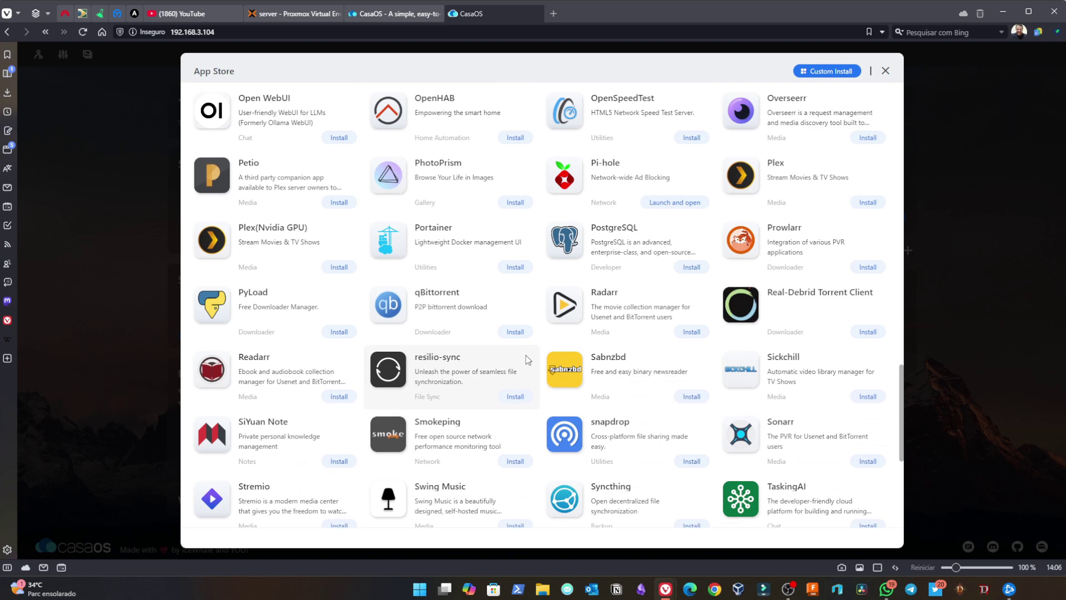
pyautogui.scroll(-2, 621, 350)
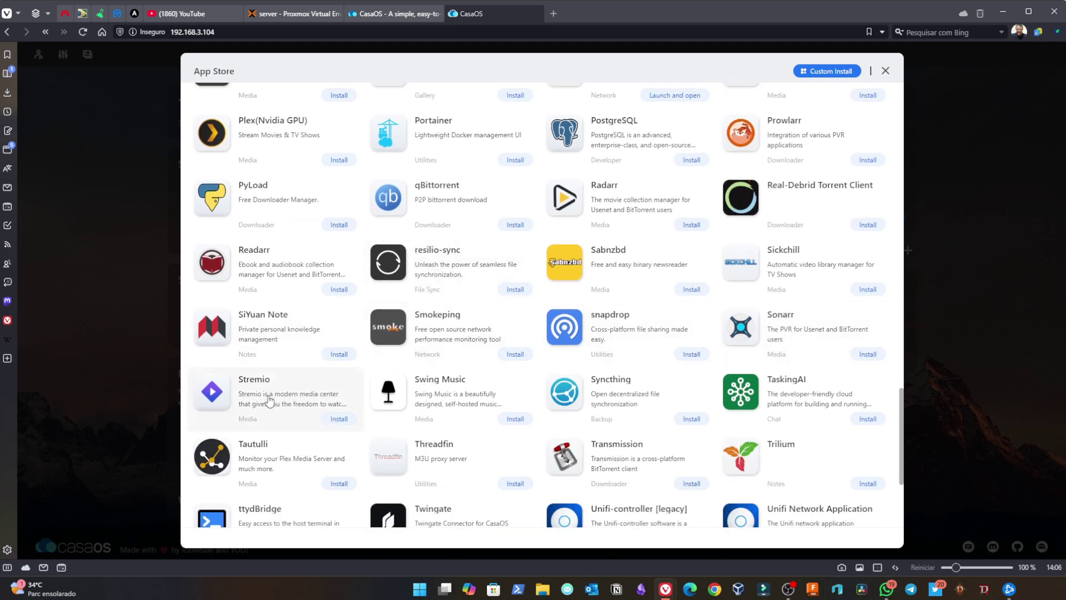
pyautogui.scroll(-2, 269, 400)
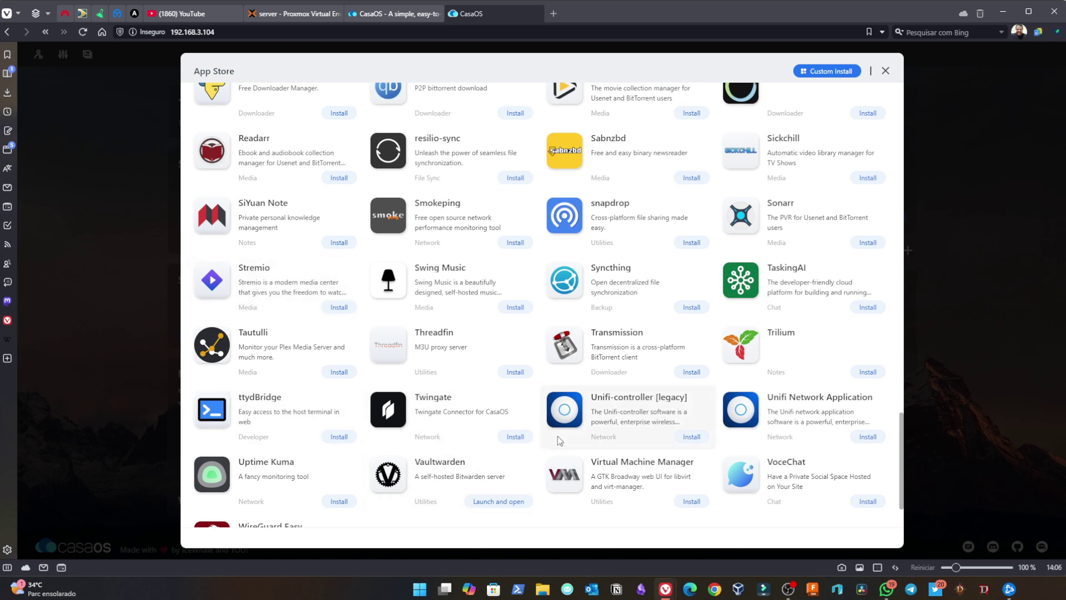
pyautogui.scroll(-2, 747, 447)
pyautogui.scroll(6, 747, 448)
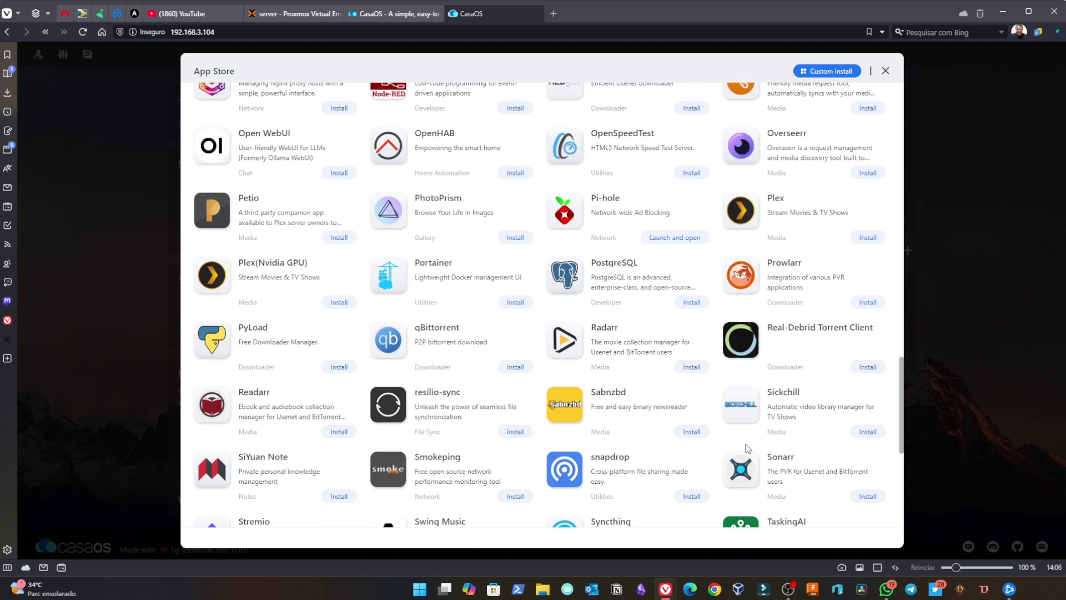
pyautogui.scroll(9, 747, 447)
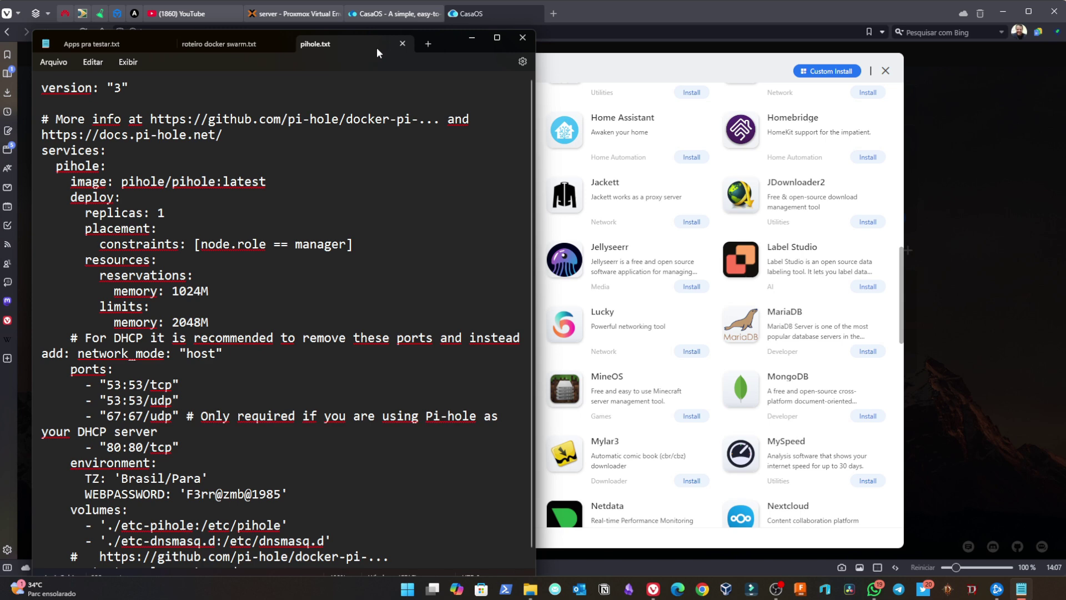
# Move the Notepad window over the App Store and read through the Docker Compose definition in pihole.txt
pyautogui.moveTo(447, 44); pyautogui.dragTo(619, 29)
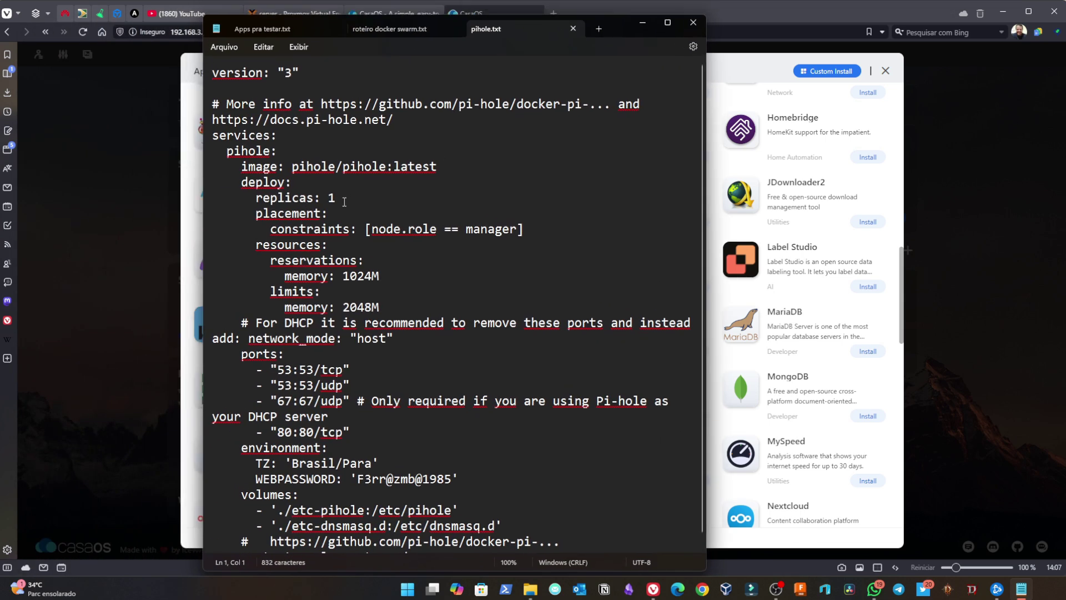
pyautogui.scroll(-1, 294, 160)
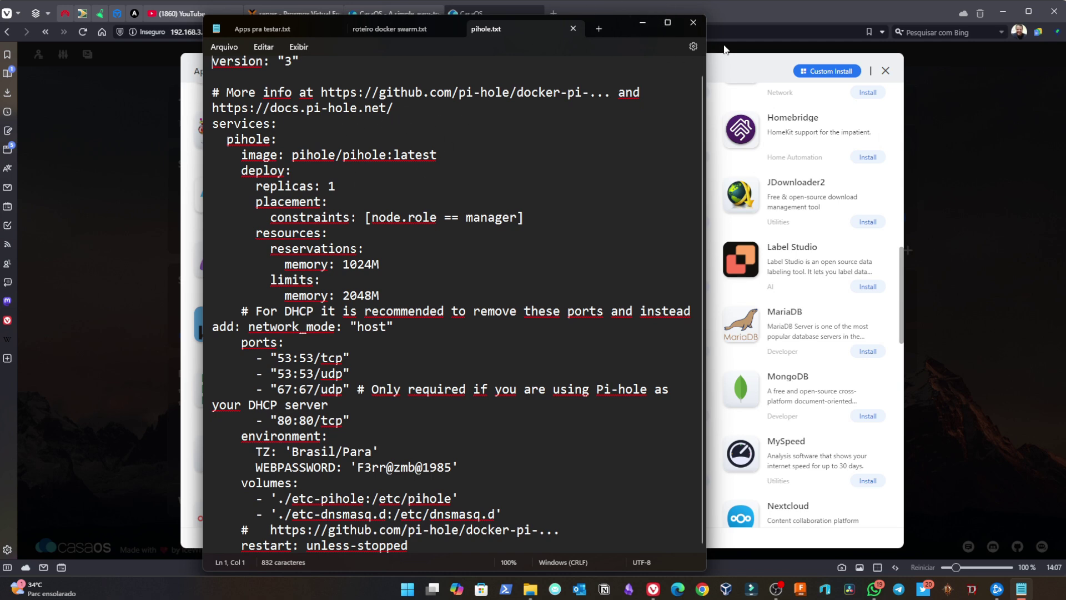
# Open a blank custom app installation form and review its fields, from the Docker image down to the container name
pyautogui.click(836, 73)
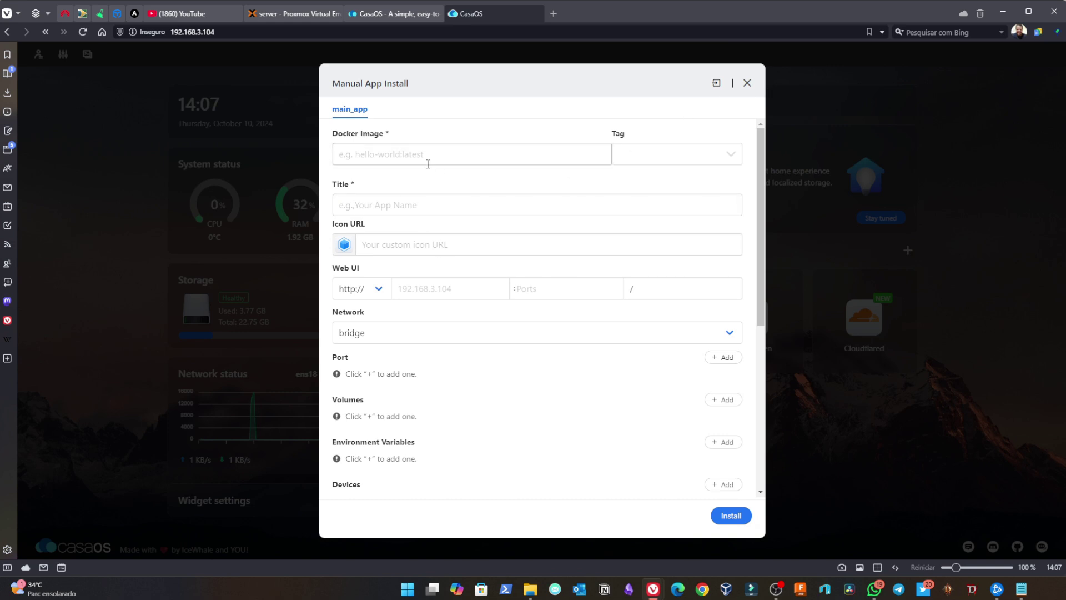
pyautogui.scroll(-5, 469, 242)
pyautogui.scroll(2, 471, 249)
pyautogui.scroll(-3, 471, 247)
pyautogui.scroll(-1, 471, 248)
pyautogui.scroll(6, 471, 247)
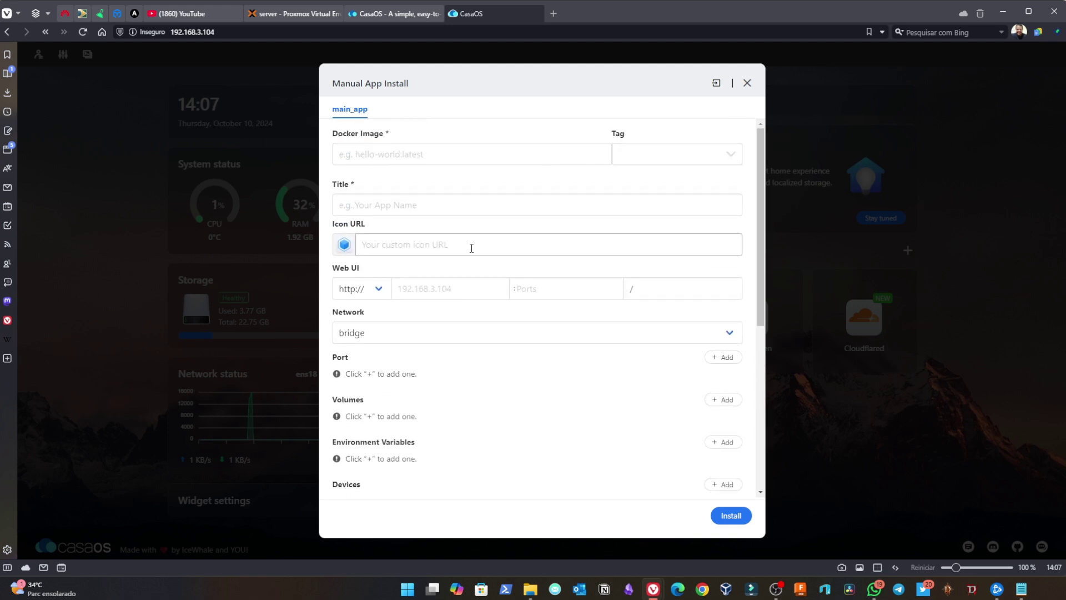
pyautogui.scroll(-2, 471, 250)
pyautogui.scroll(2, 470, 252)
pyautogui.scroll(-5, 472, 253)
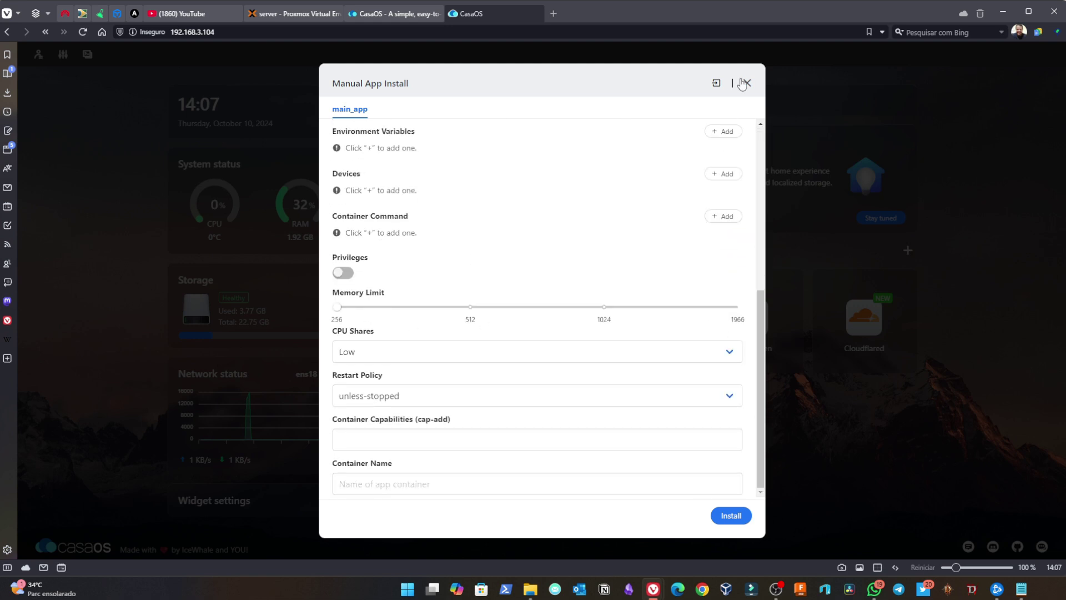
# Open the import dialog of the manual app installation and view its Docker Compose and Docker CLI options
pyautogui.click(716, 84)
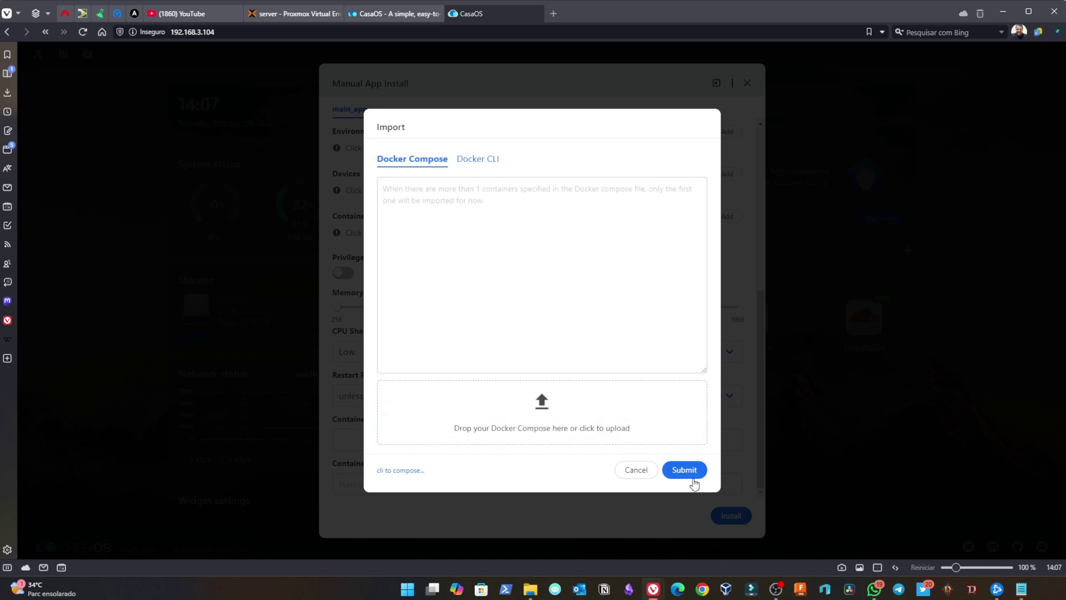
pyautogui.click(470, 161)
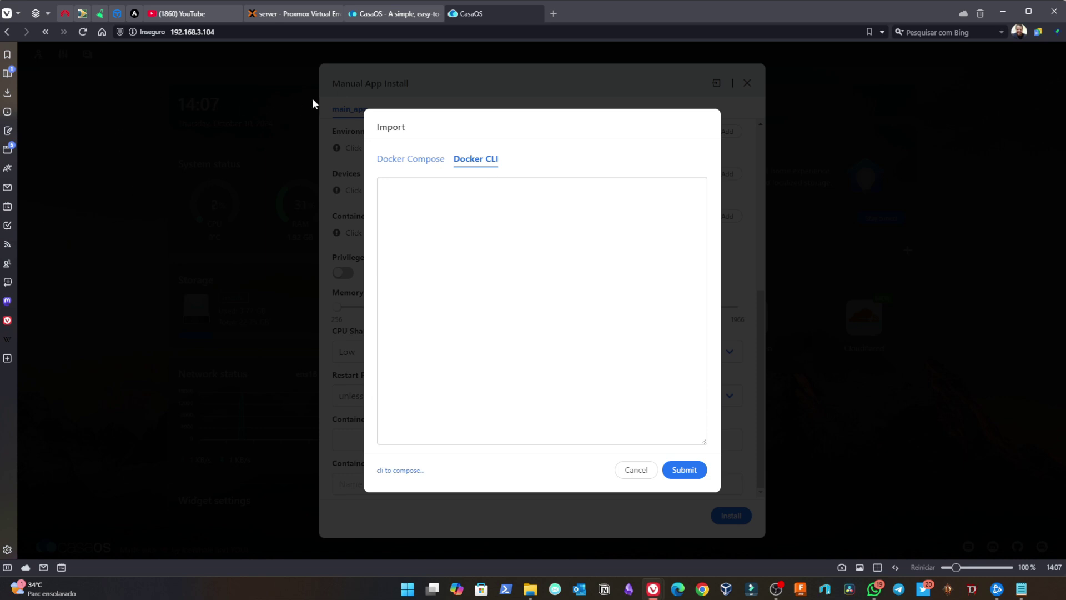
# Compare the Docker Compose and Docker CLI import options, and leave the manual app installation without installing anything
pyautogui.click(410, 162)
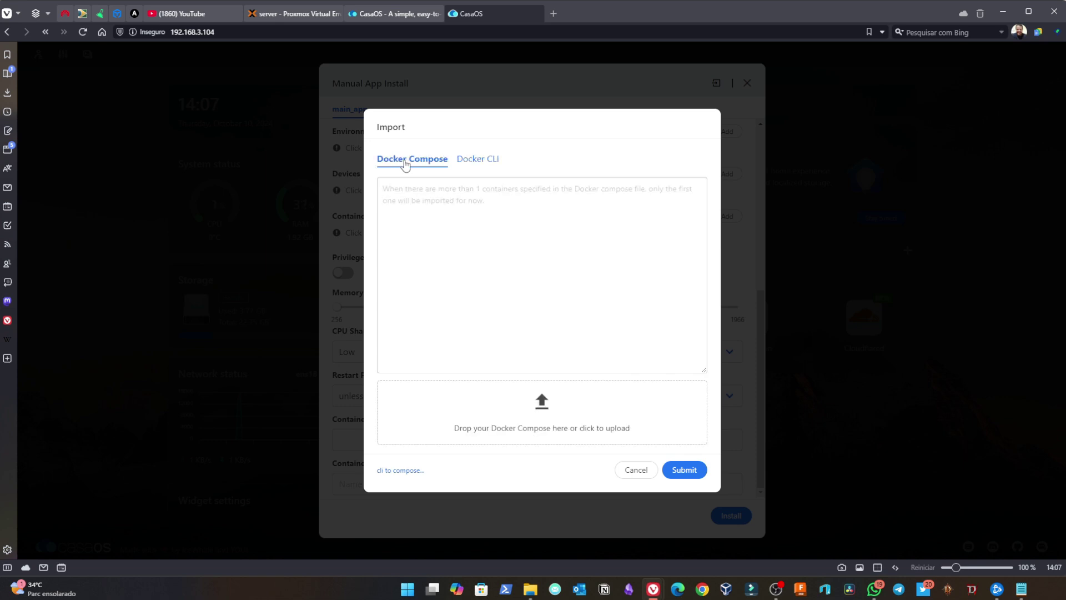
pyautogui.click(479, 160)
pyautogui.click(636, 470)
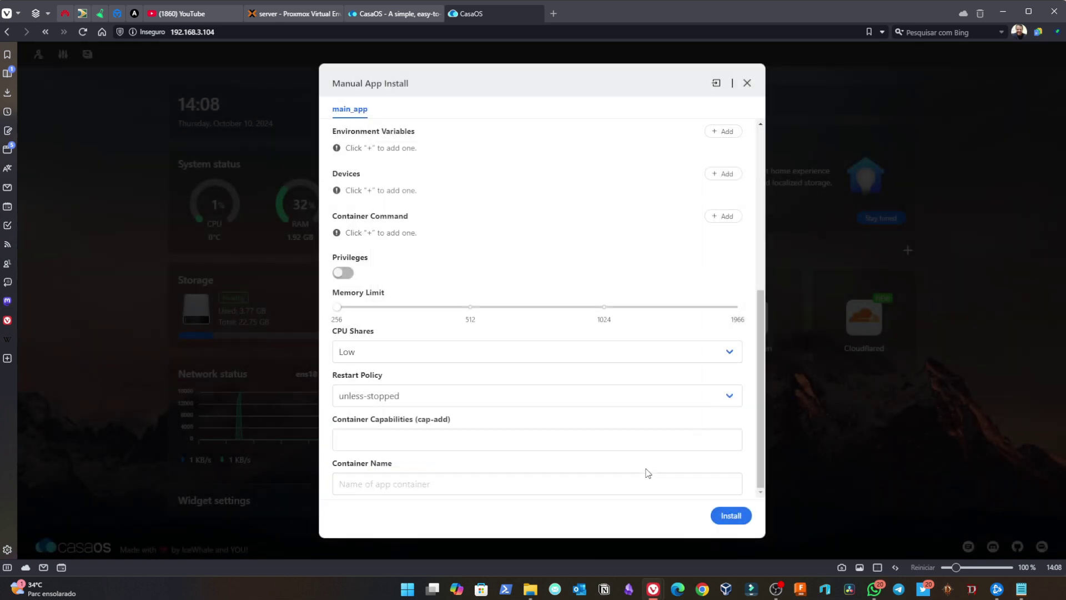
pyautogui.click(747, 83)
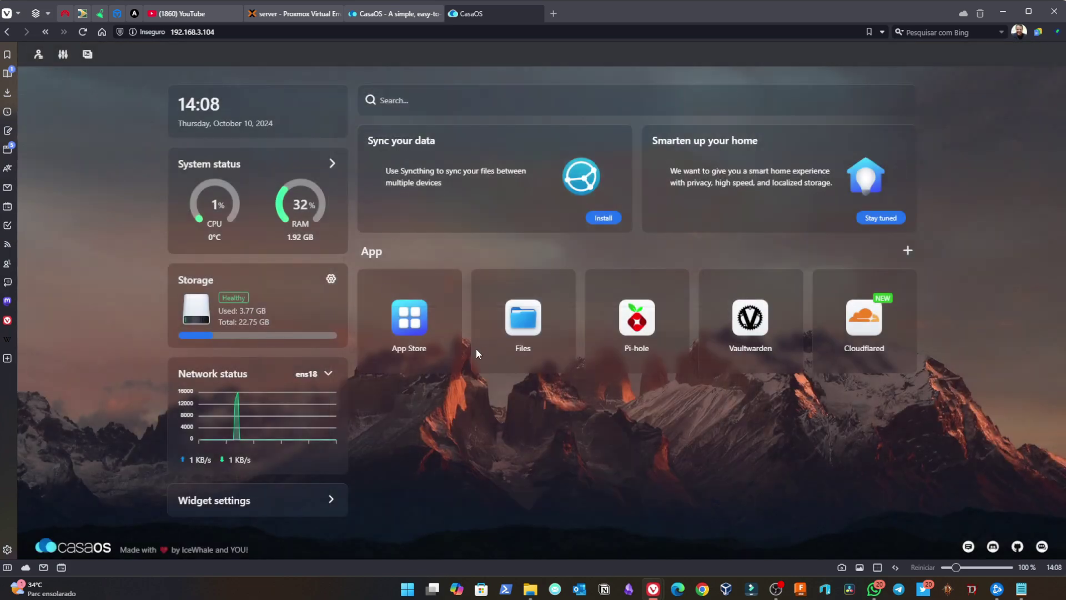
# Reopen the App Store, look over its featured apps and catalogue, and return to the dashboard
pyautogui.click(409, 317)
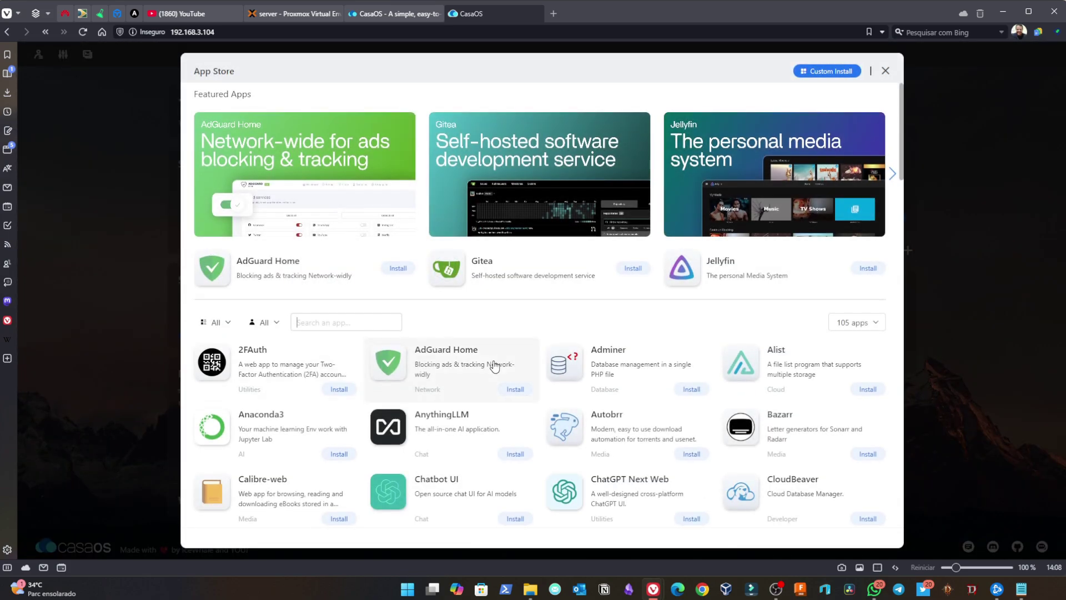
pyautogui.scroll(-6, 494, 366)
pyautogui.scroll(7, 494, 367)
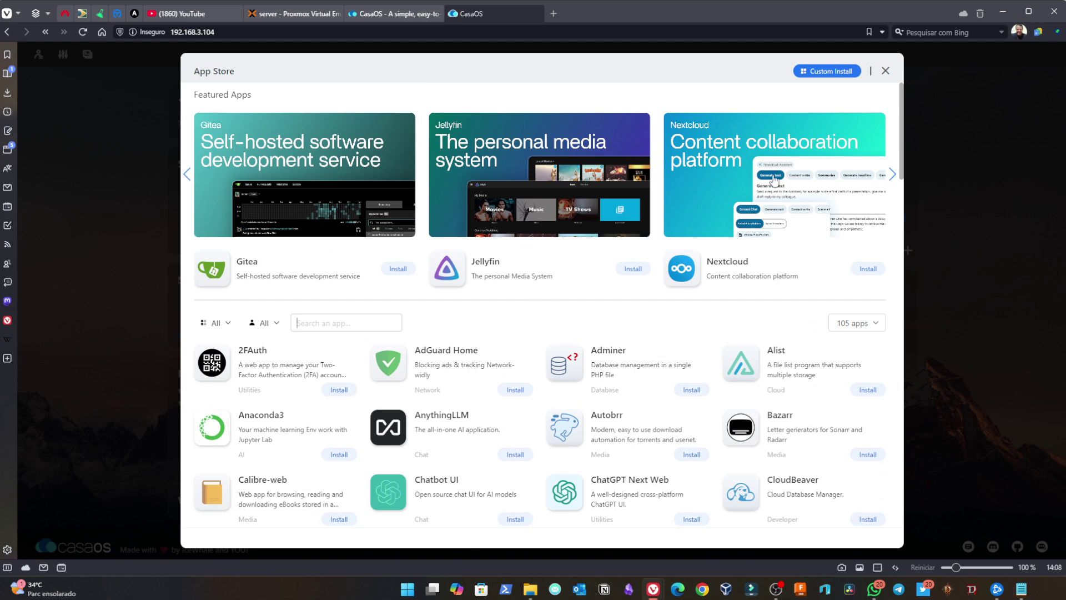
pyautogui.click(391, 13)
pyautogui.click(485, 14)
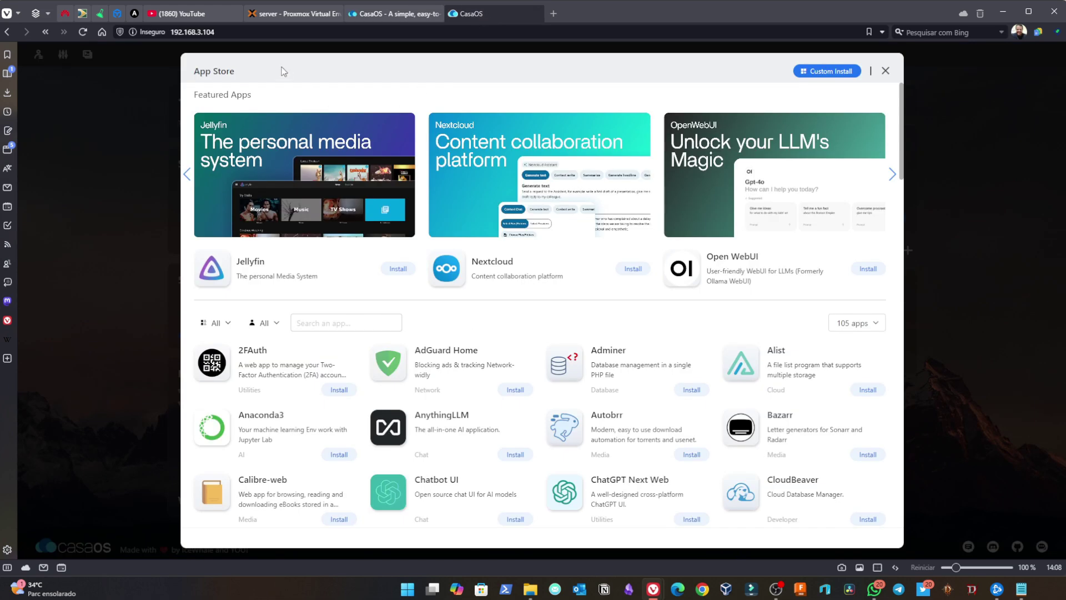
pyautogui.click(885, 72)
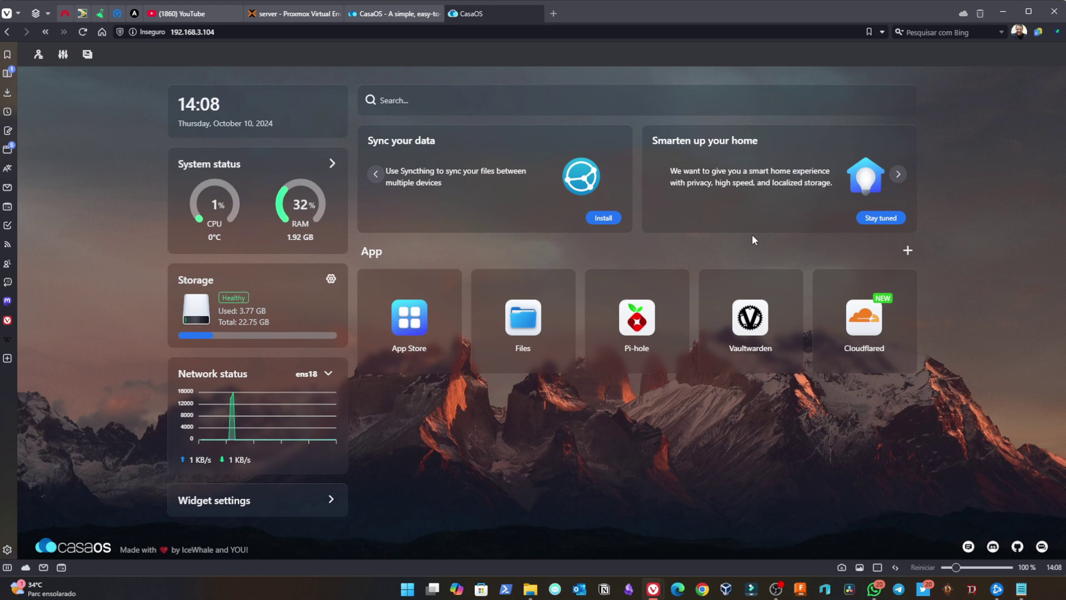
# View the drives in Storage Manager, rerun docker ps in the casaos VM's noVNC console, and return to the CasaOS dashboard
pyautogui.click(331, 279)
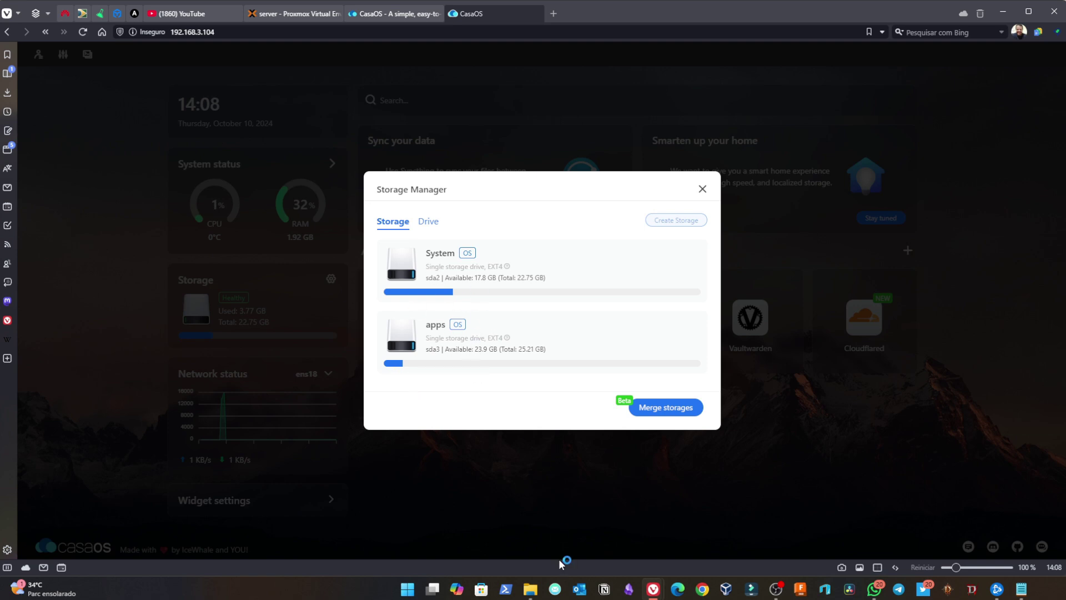
pyautogui.moveTo(660, 590)
pyautogui.click(694, 534)
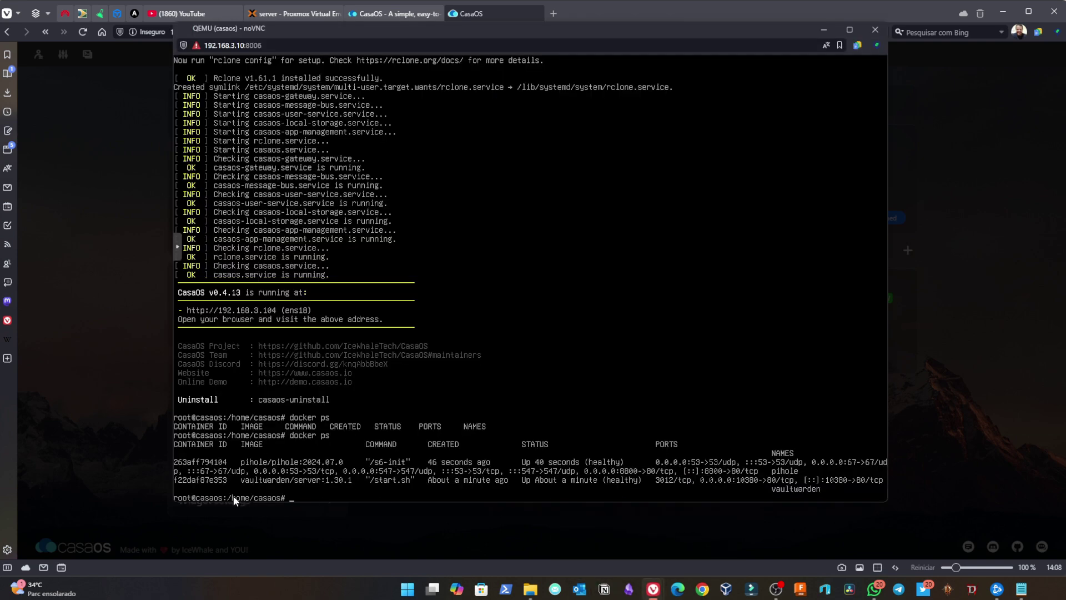
pyautogui.press('Up')
pyautogui.press('Return')
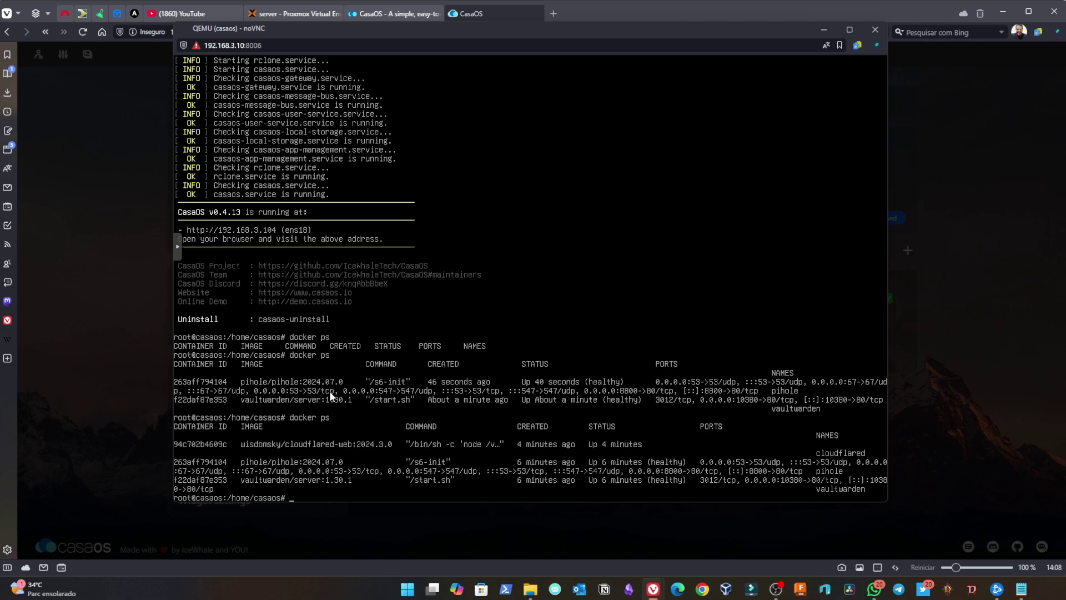
pyautogui.moveTo(595, 32)
pyautogui.mouseDown()
pyautogui.moveTo(649, 434)
pyautogui.moveTo(630, 324)
pyautogui.moveTo(607, 489)
pyautogui.moveTo(565, 83)
pyautogui.moveTo(584, 35)
pyautogui.mouseUp()
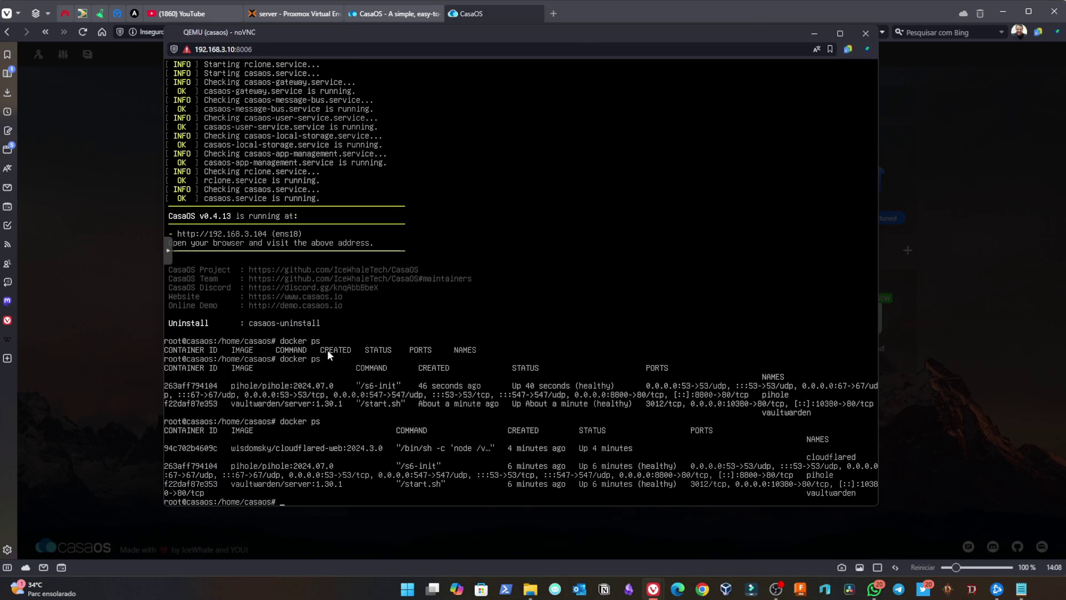
pyautogui.click(717, 10)
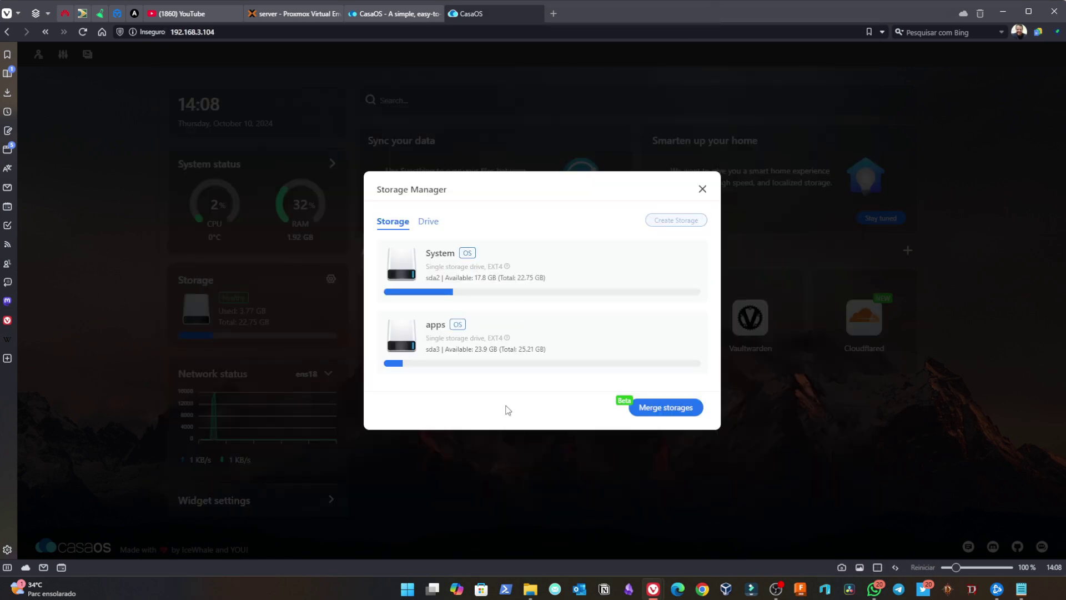
pyautogui.click(701, 187)
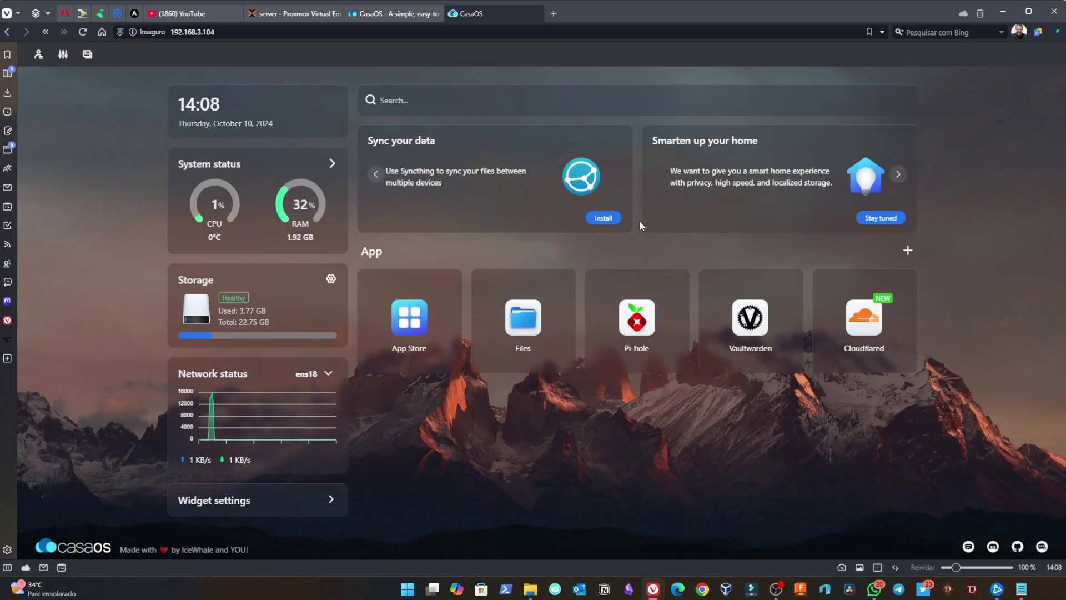